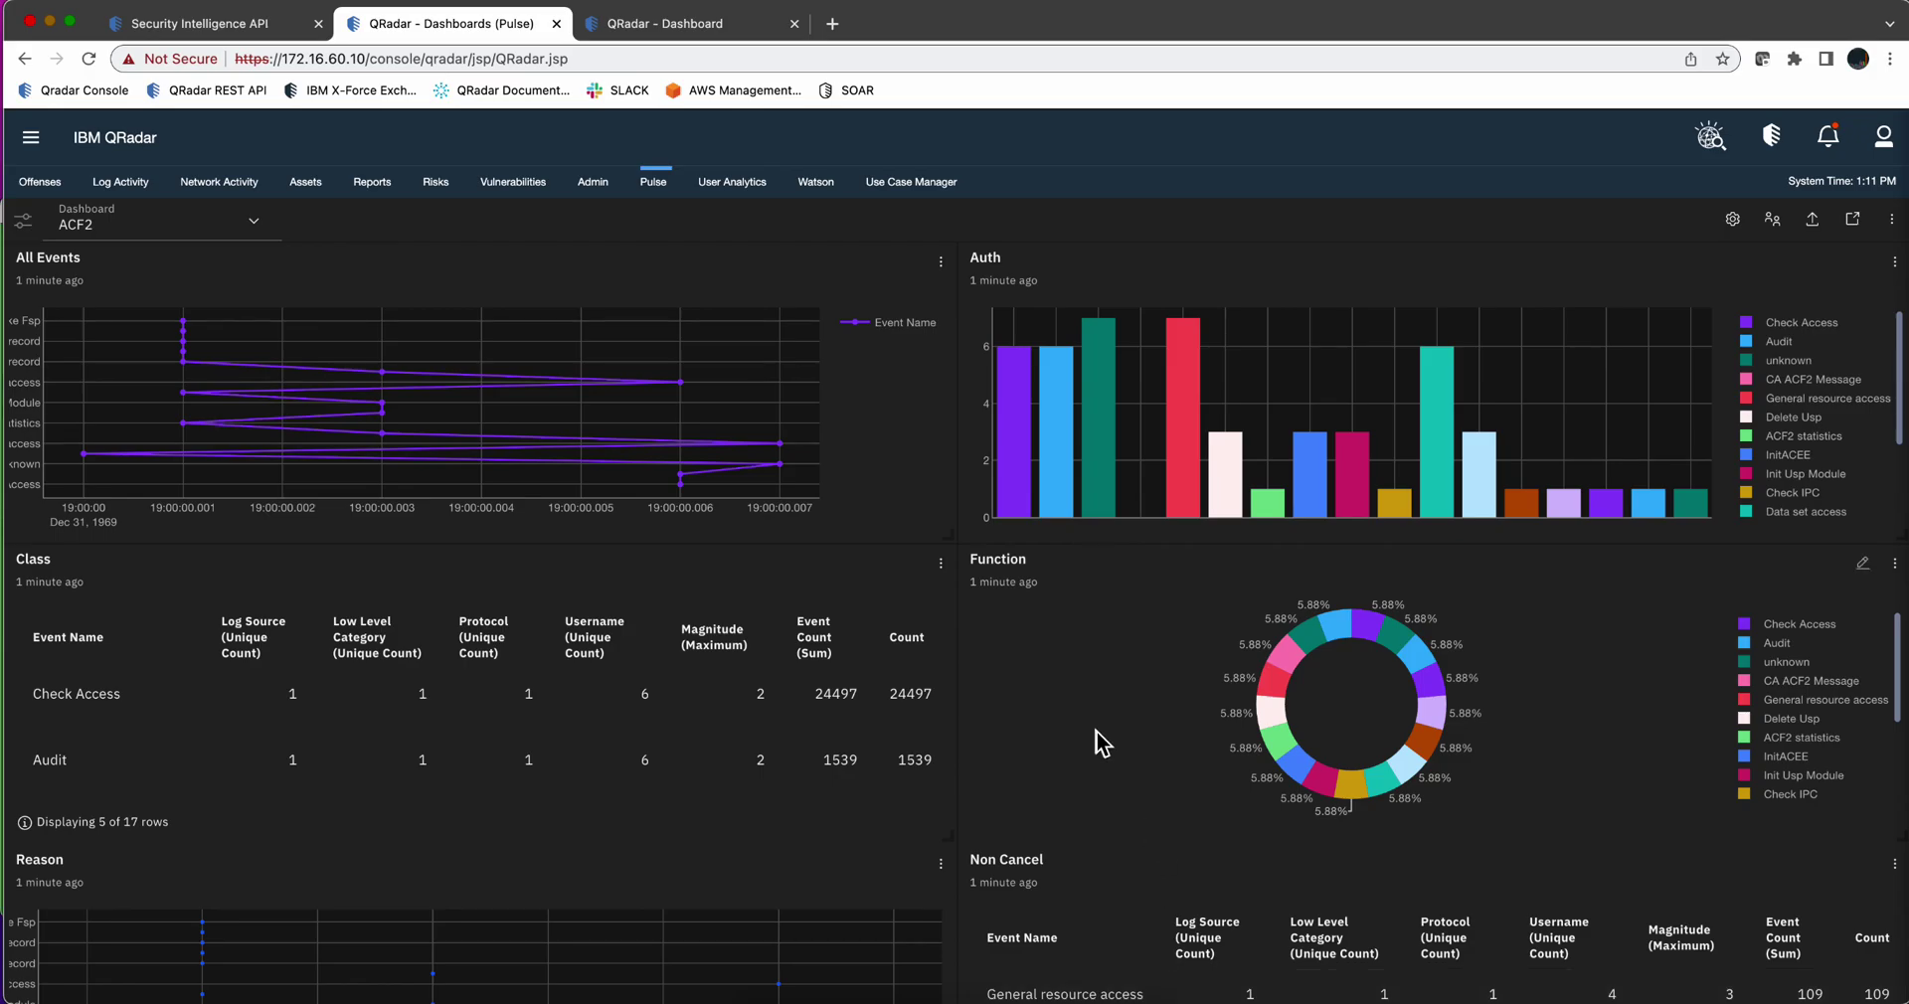
- Look over the ACF2 Pulse dashboard's widgets and open Reference Data Management from the other QRadar dashboard page
{"action": "scroll", "coordinate": [1108, 637], "scroll_direction": "down", "scroll_amount": 5}
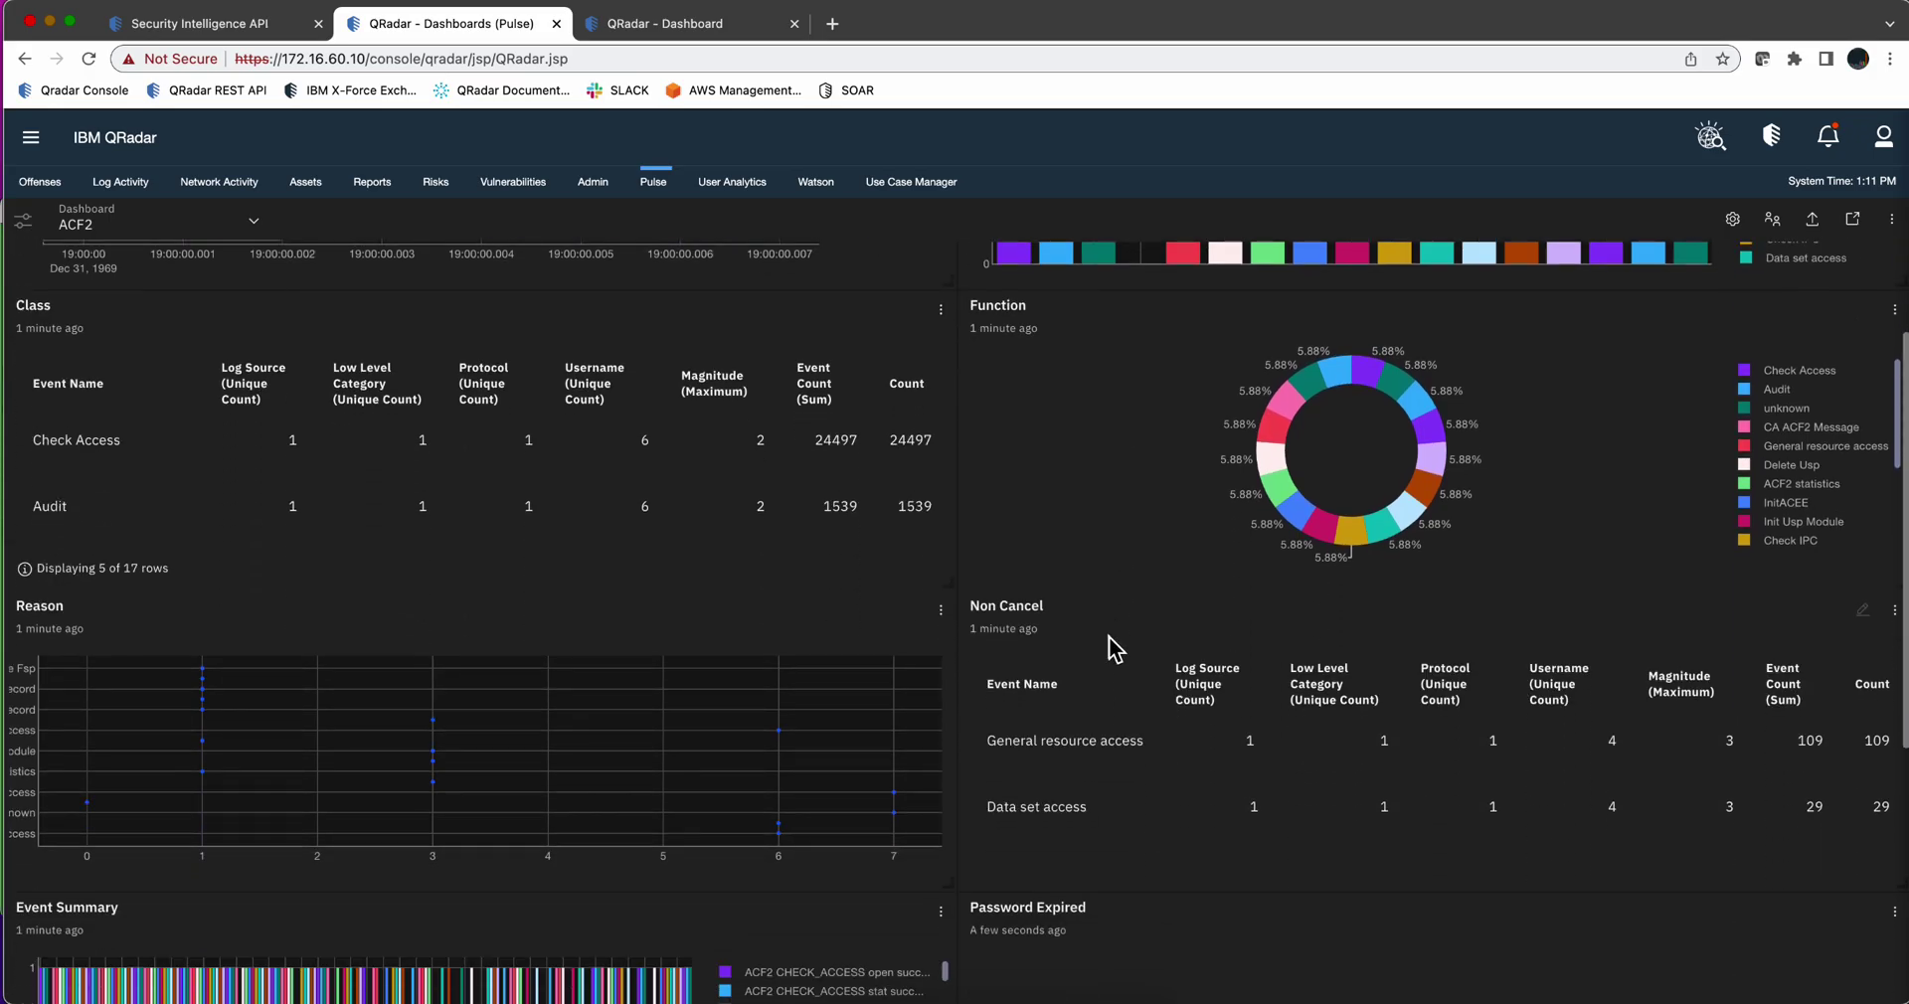
{"action": "scroll", "coordinate": [1108, 637], "scroll_direction": "down", "scroll_amount": 3}
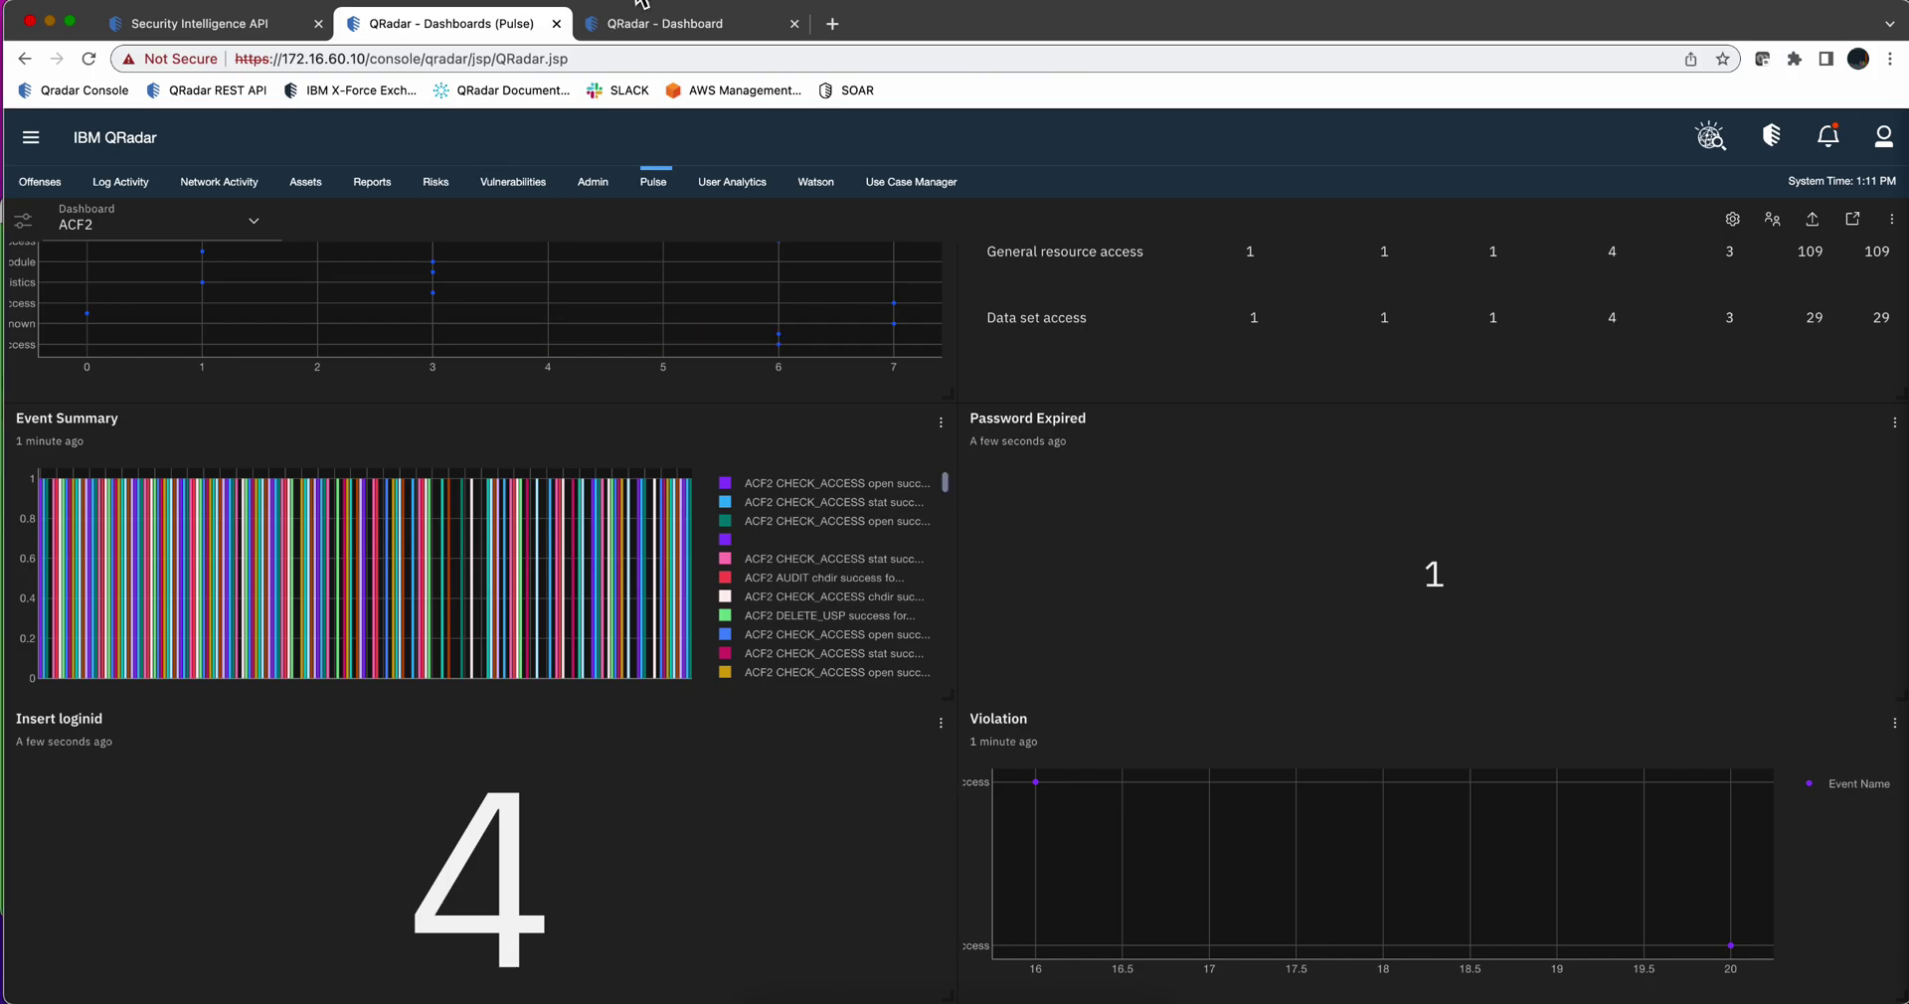
{"action": "left_click", "coordinate": [641, 38]}
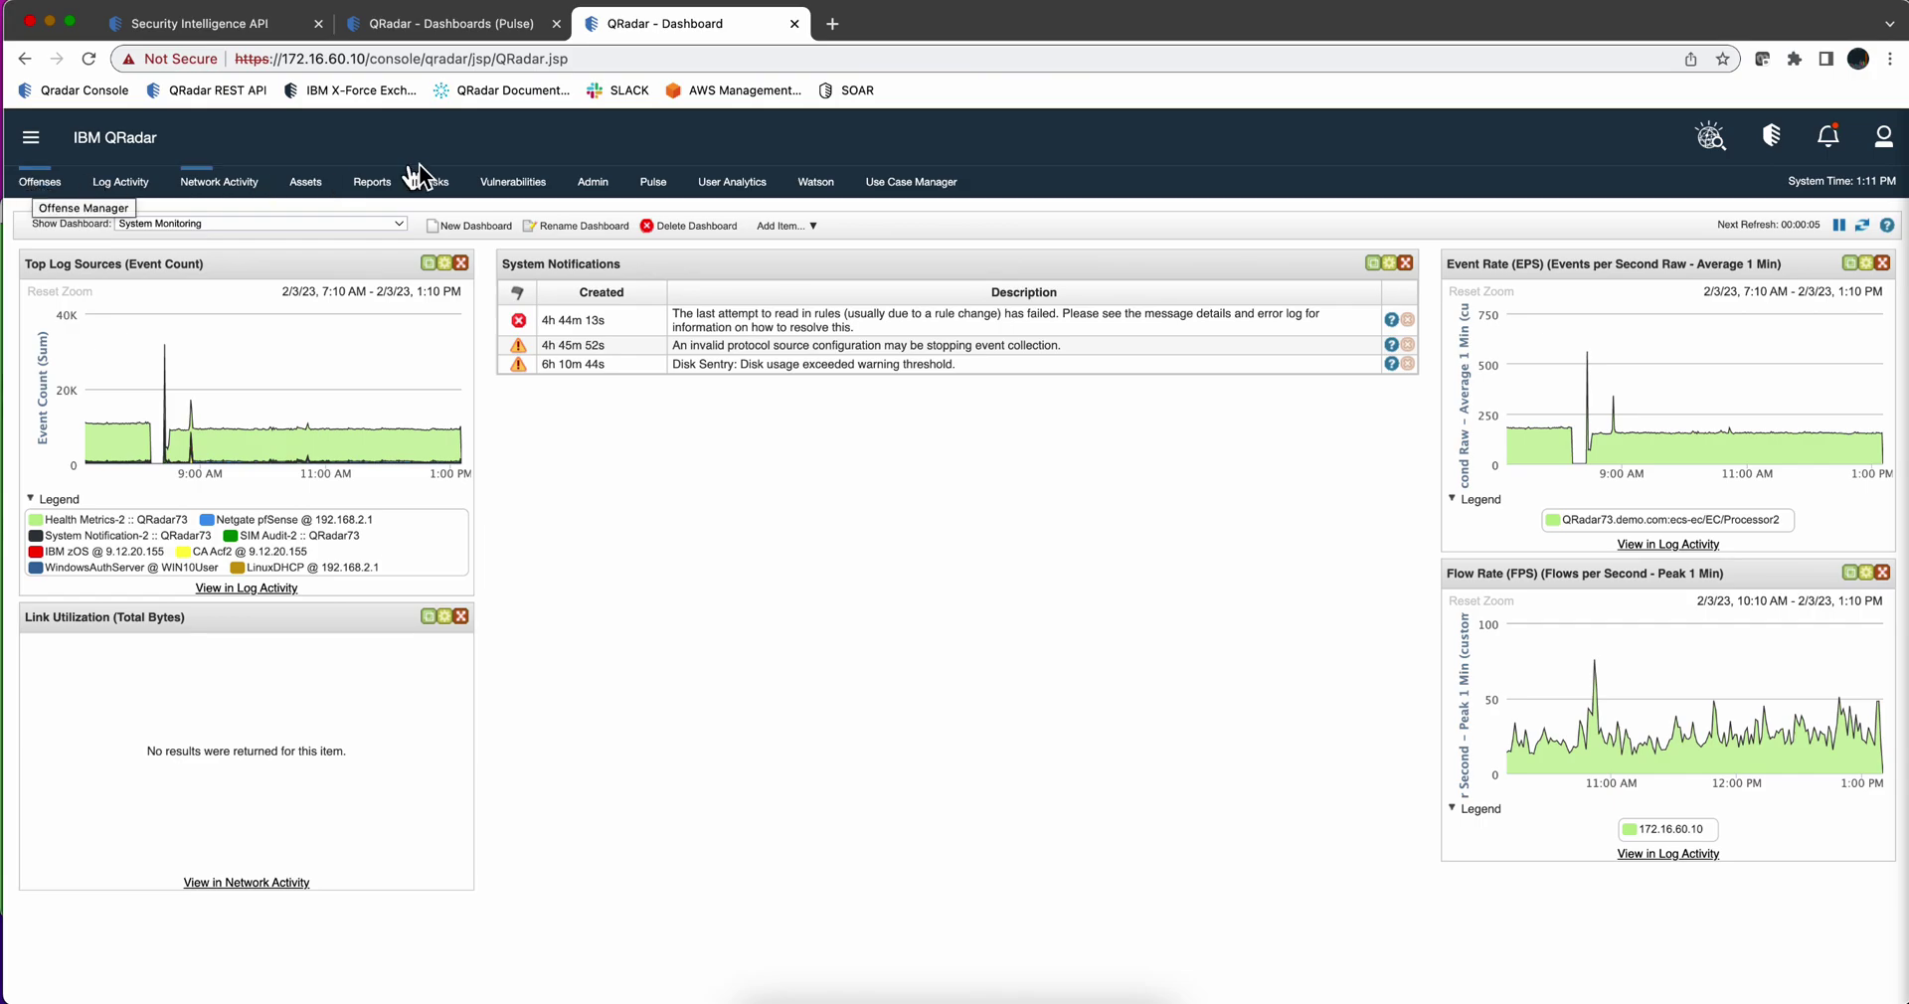
{"action": "left_click", "coordinate": [32, 142]}
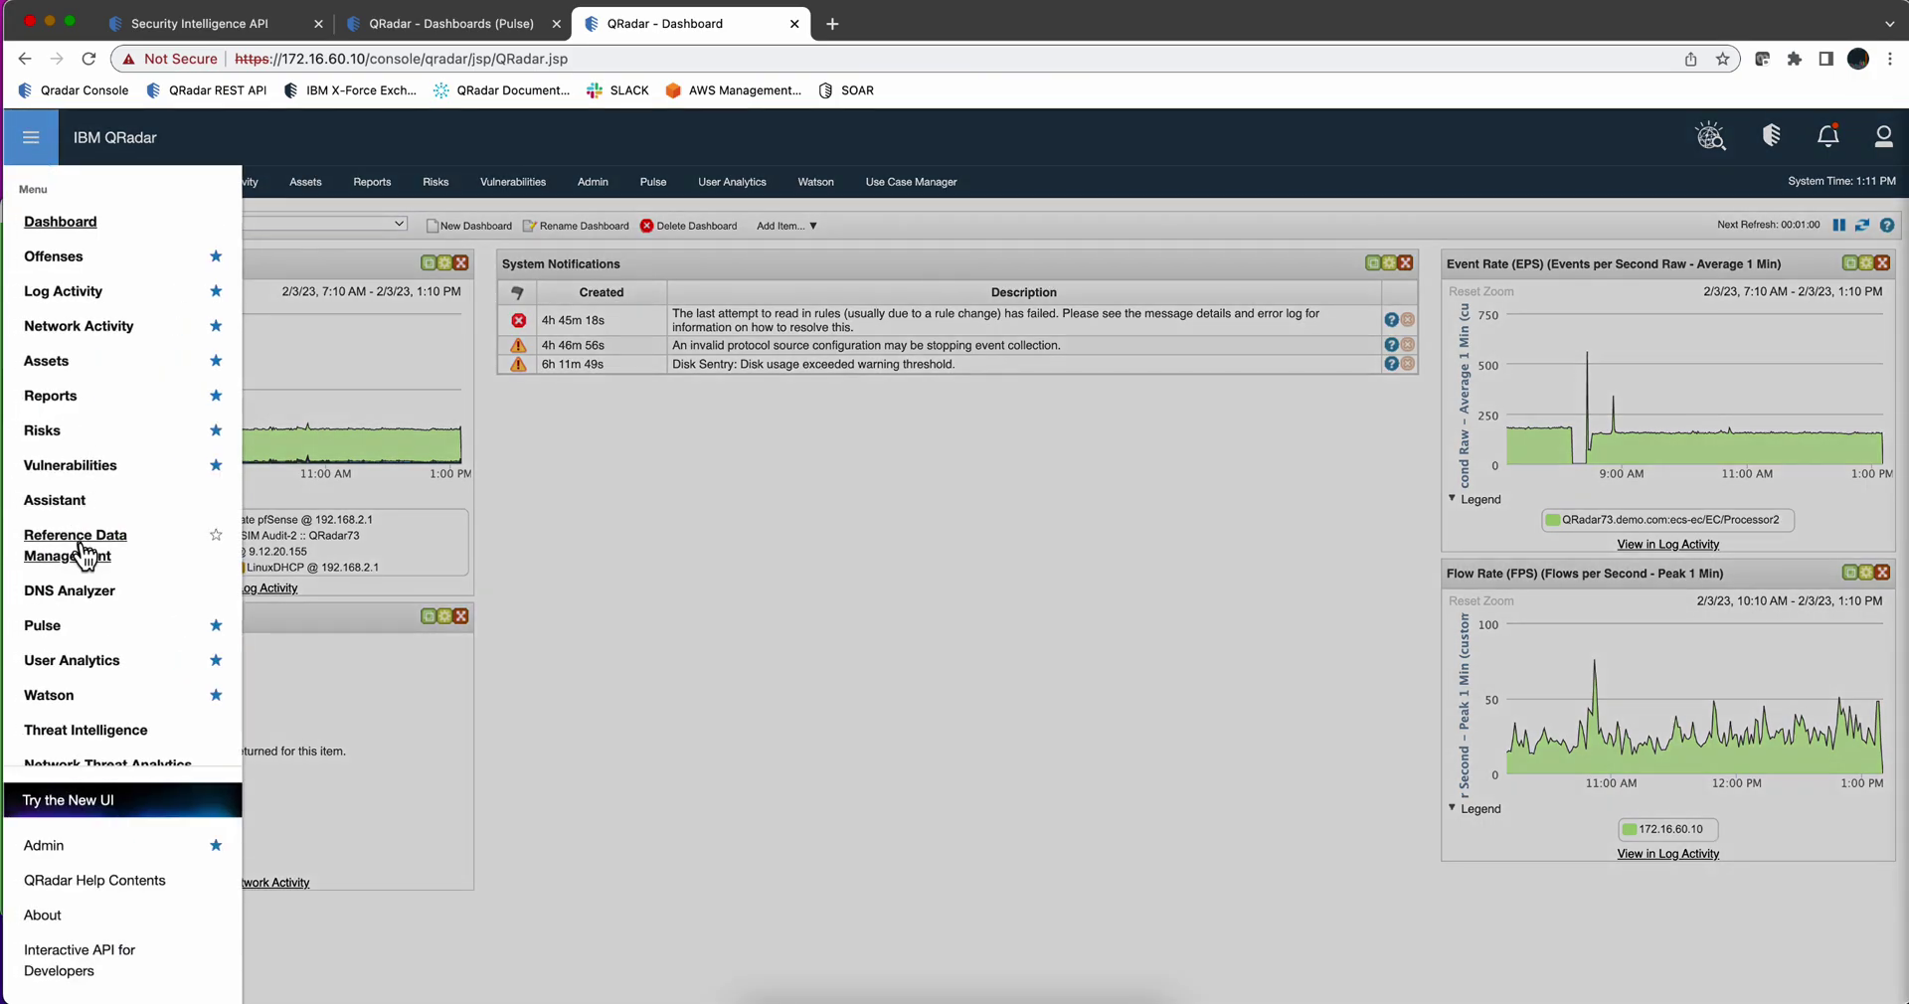
{"action": "left_click", "coordinate": [88, 553]}
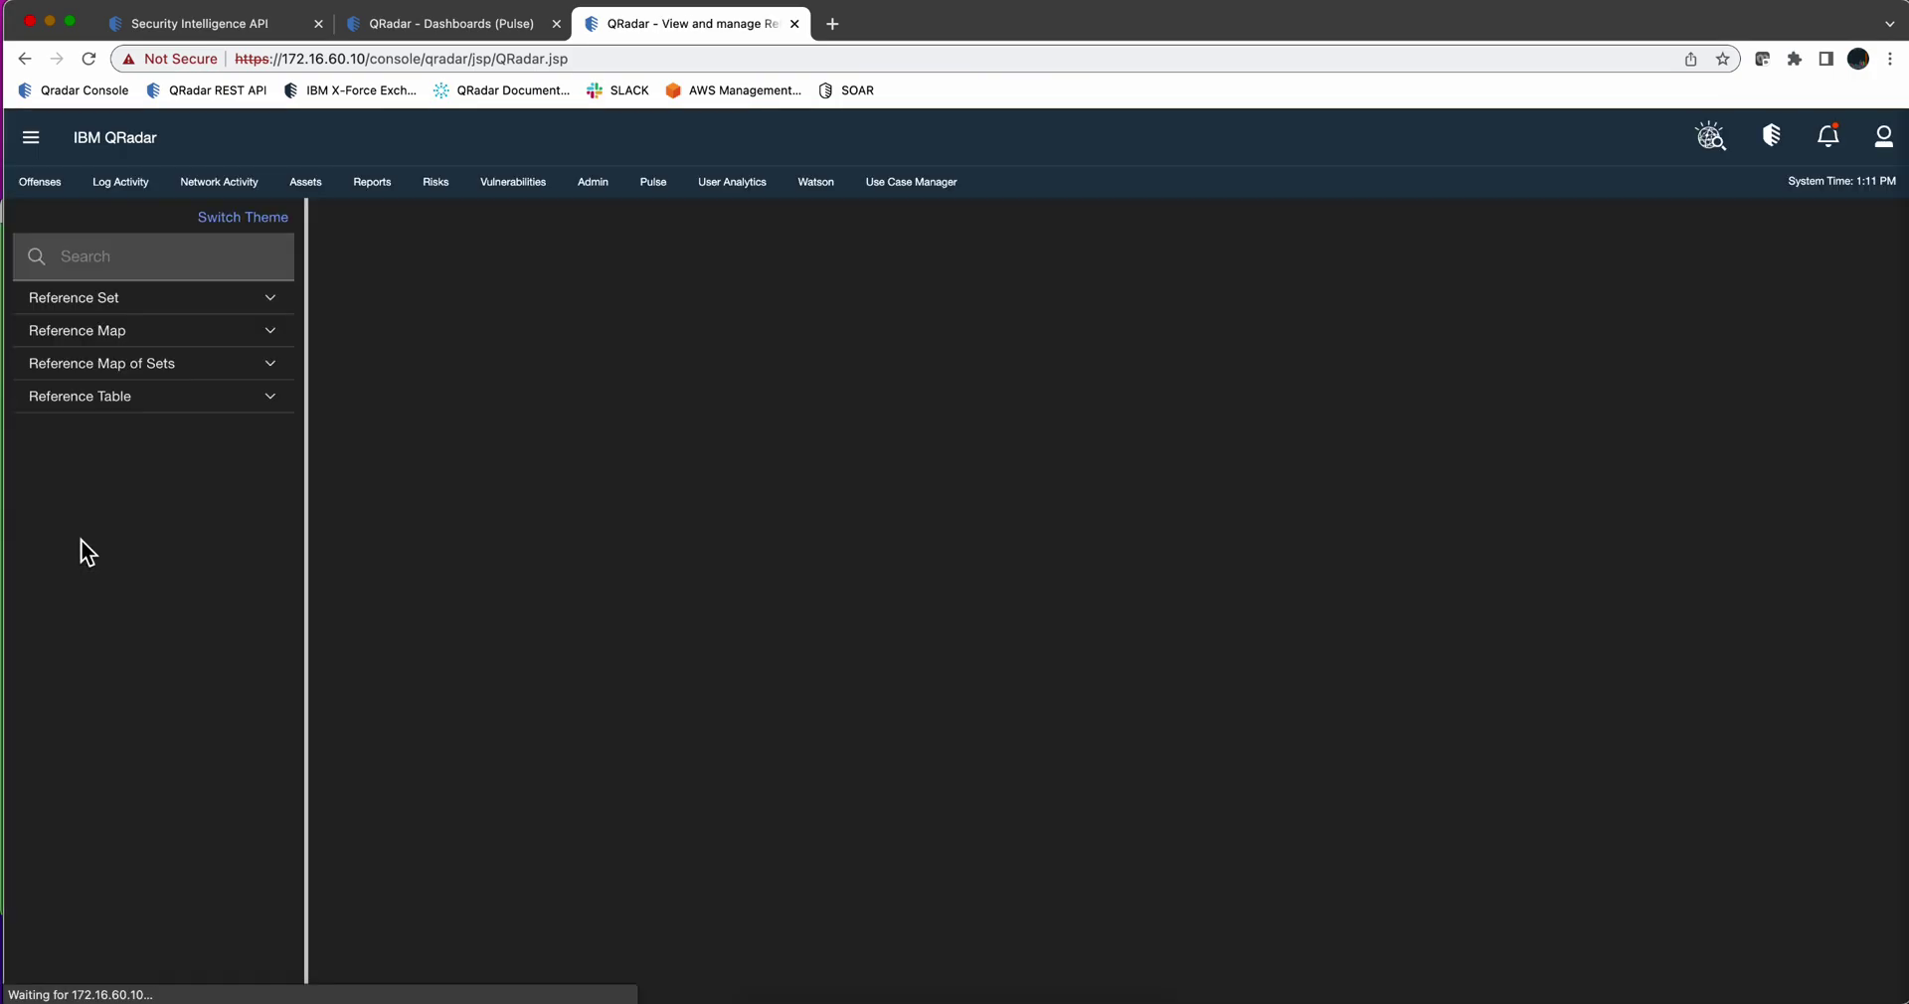
- Search the reference data for "emer" and open the Emergency Access Used reference set
{"action": "left_click", "coordinate": [115, 299]}
{"action": "left_click", "coordinate": [117, 259]}
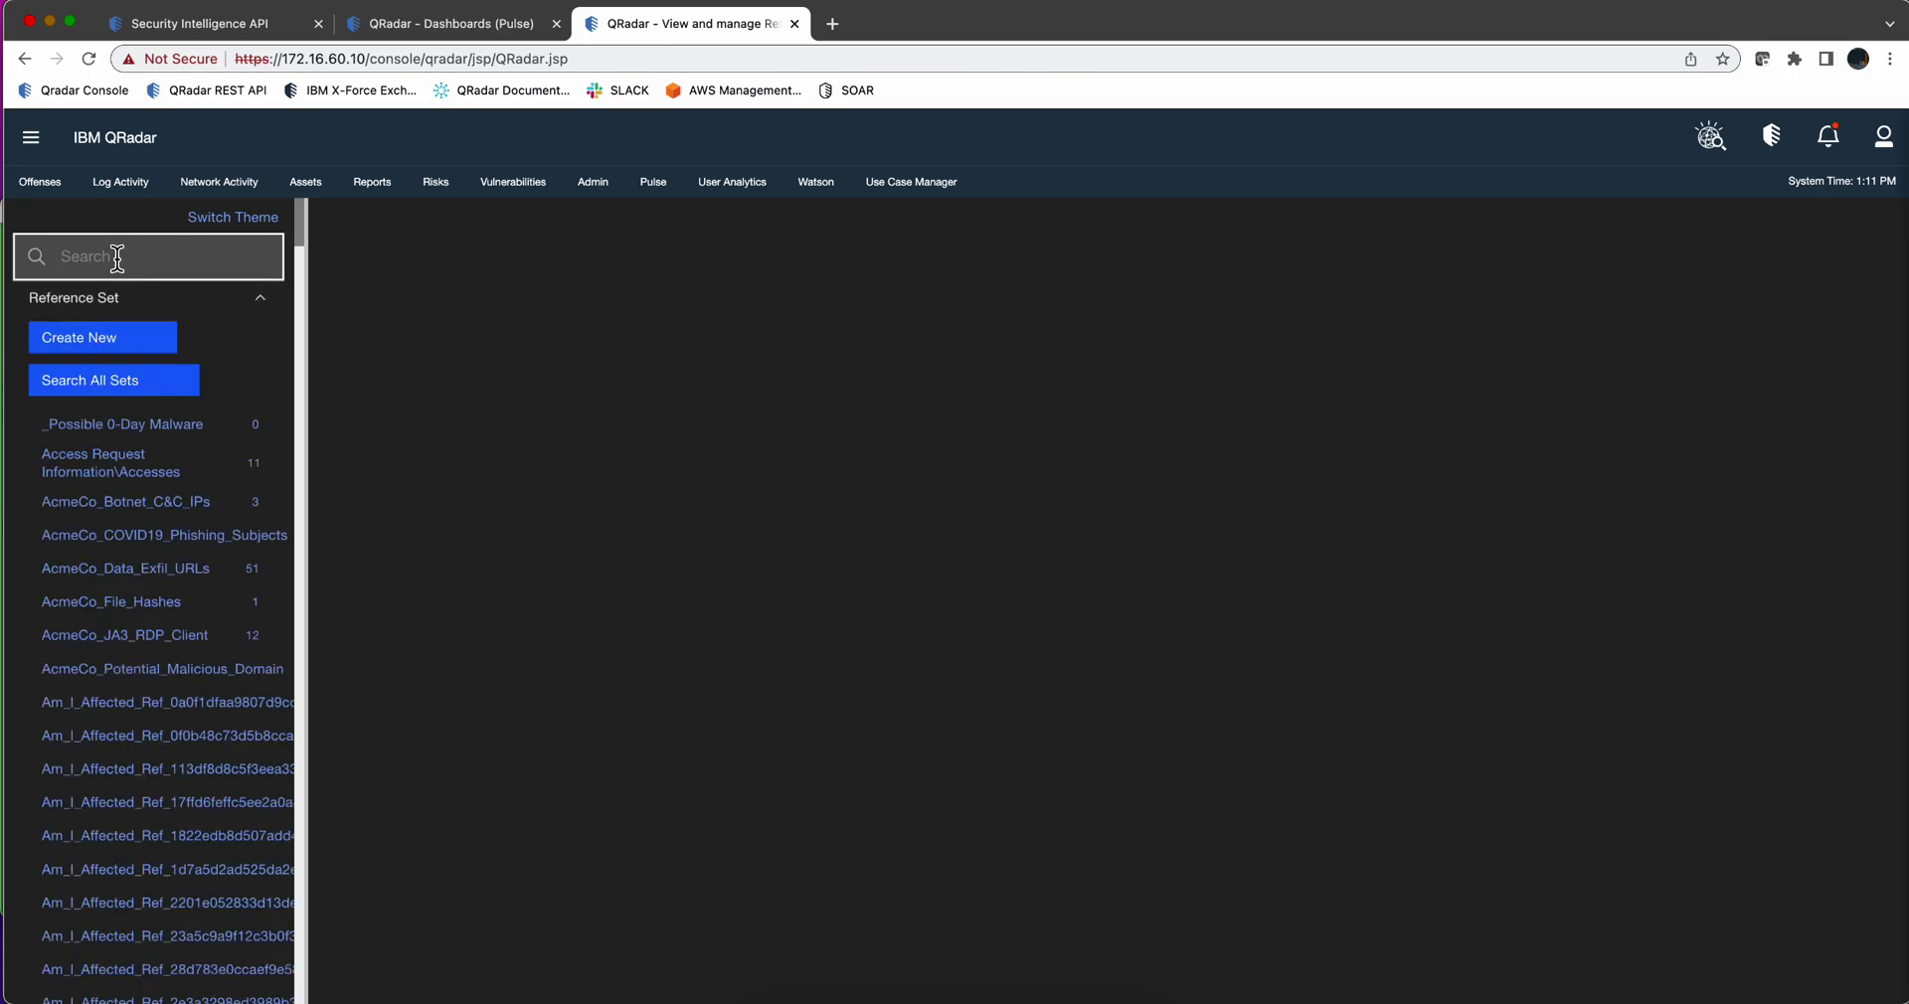
{"action": "type", "text": "emer"}
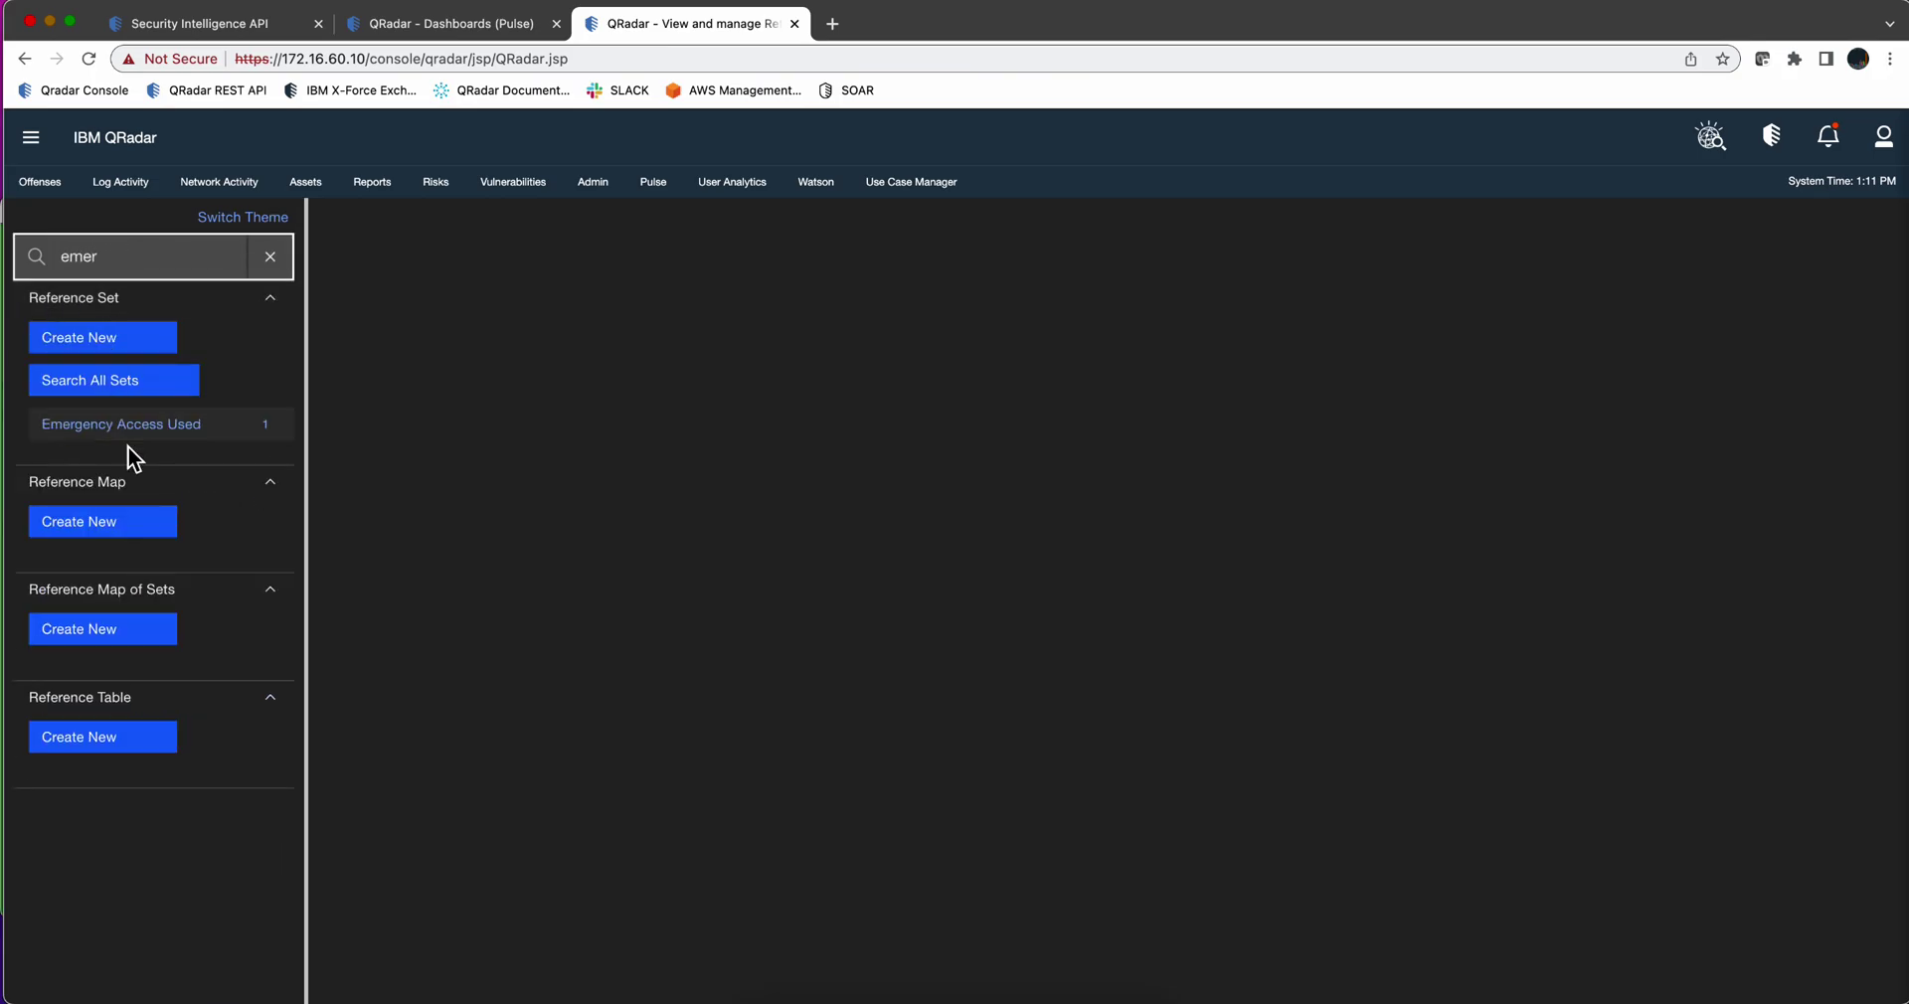
{"action": "left_click", "coordinate": [125, 432]}
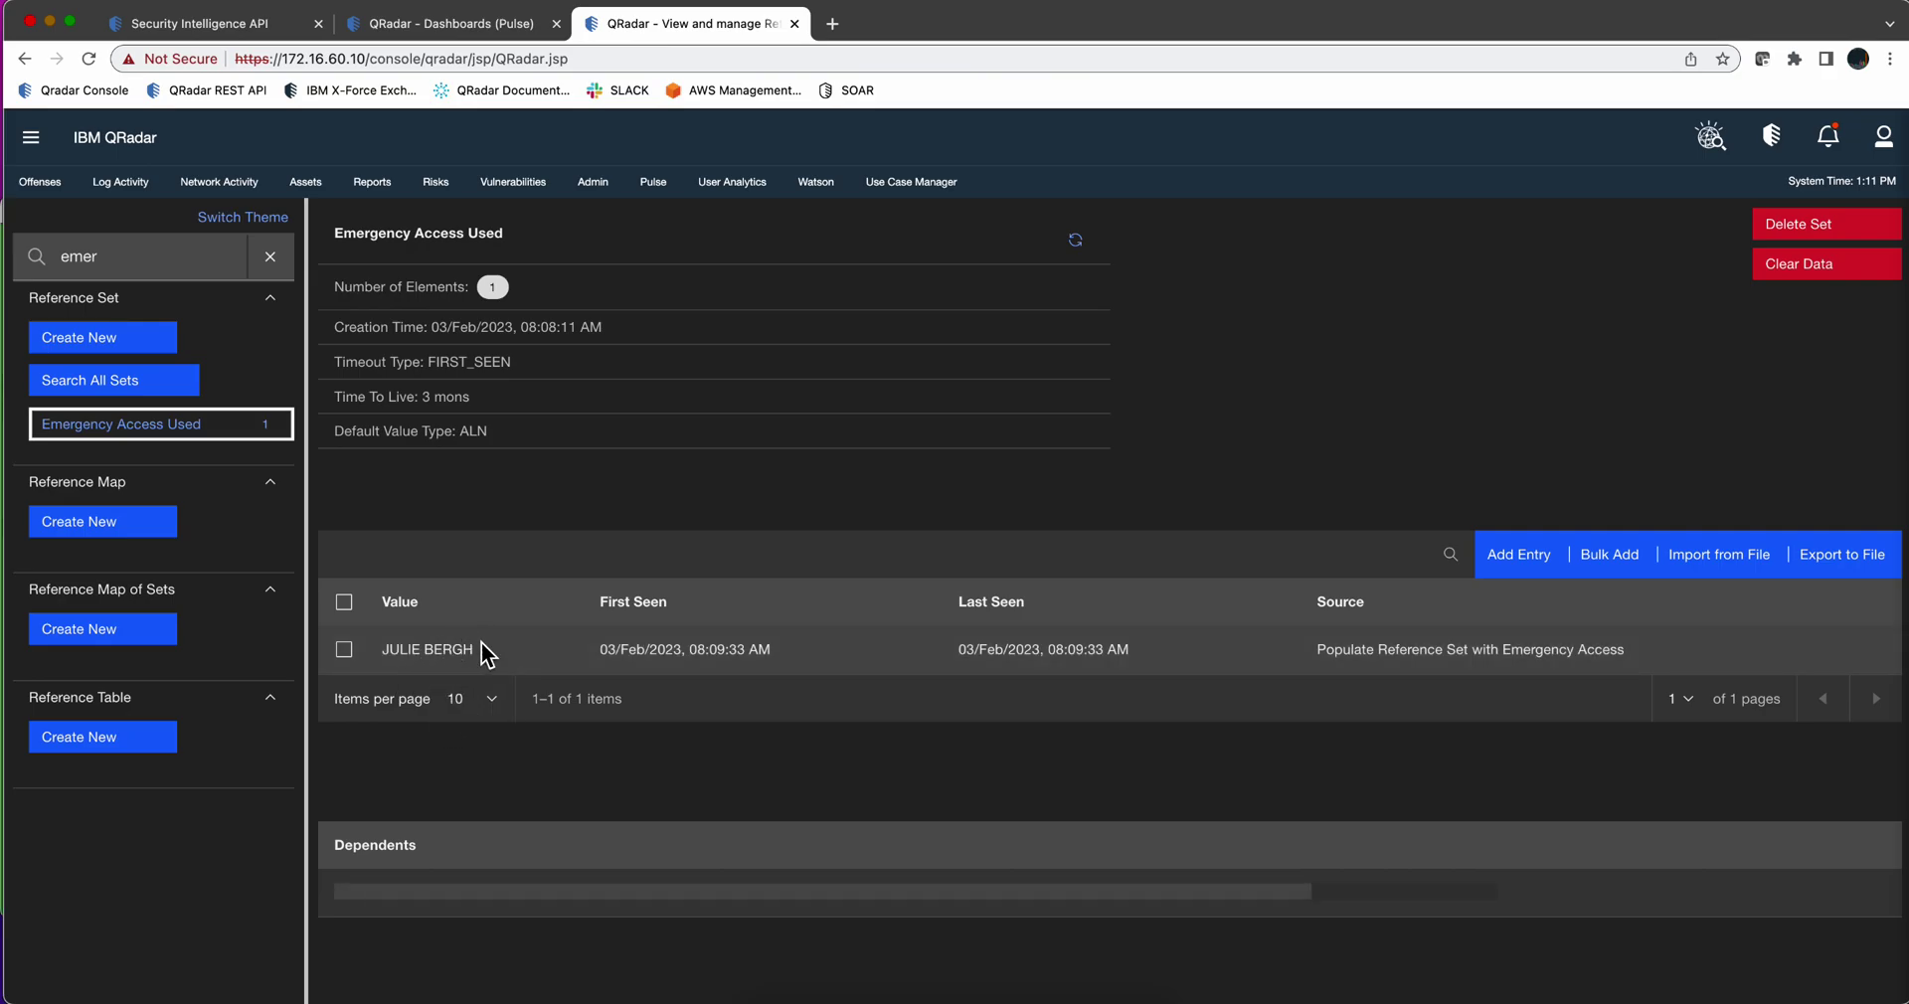
- In the API documentation, send the GET /reference_data/sets/{name} request with the name Emergency Access Used
{"action": "left_click", "coordinate": [442, 24]}
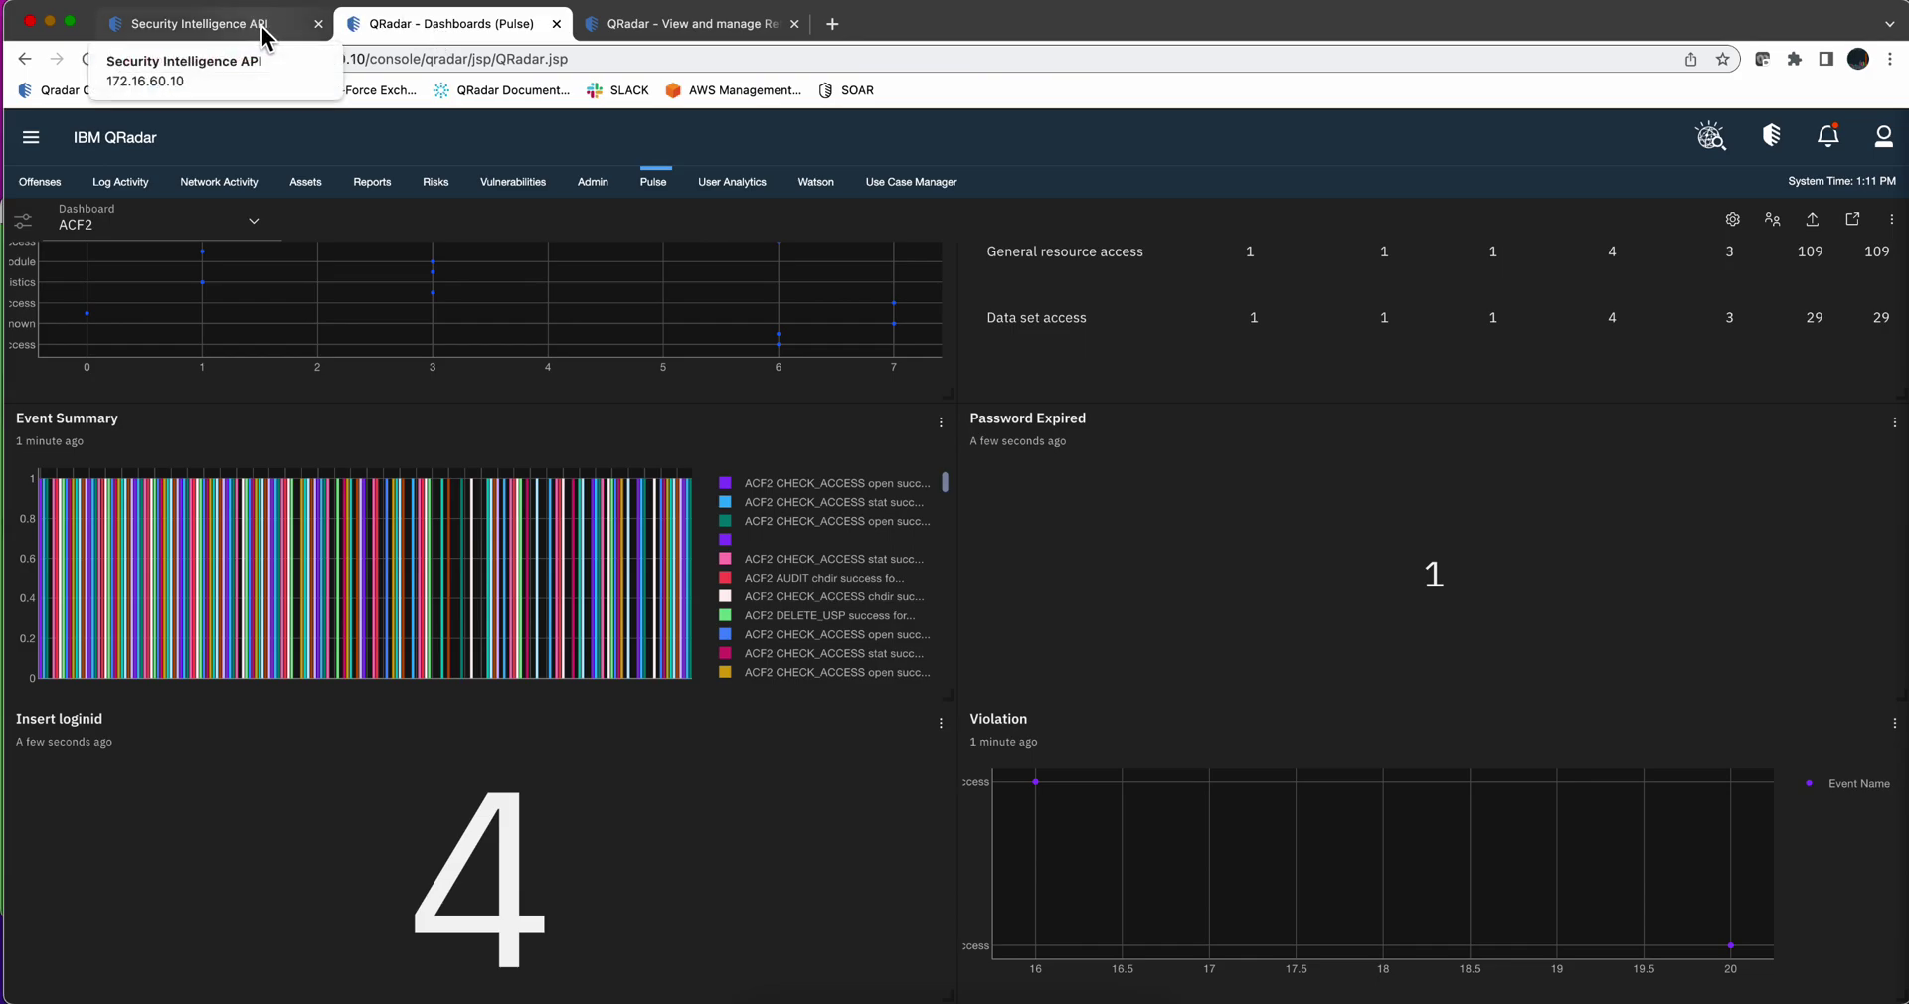
{"action": "left_click", "coordinate": [261, 26]}
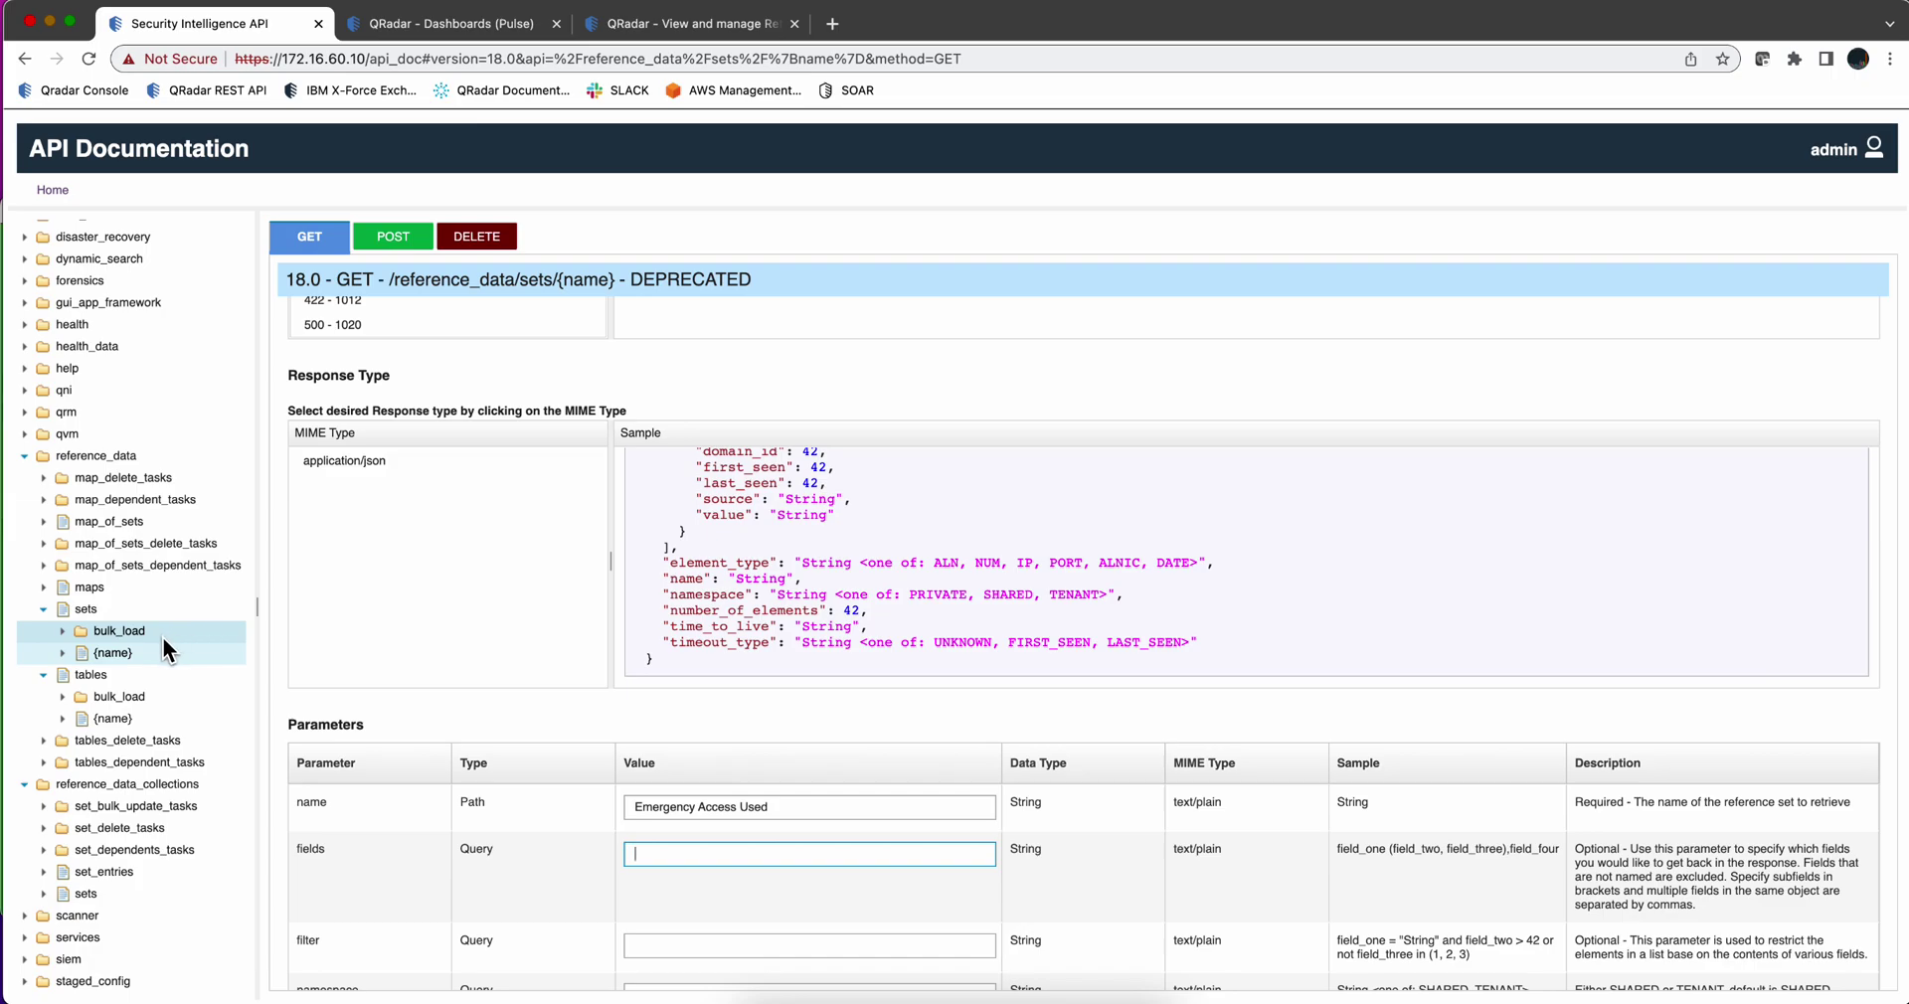
{"action": "left_click", "coordinate": [792, 805]}
{"action": "left_click_drag", "start_coordinate": [792, 805], "coordinate": [646, 800]}
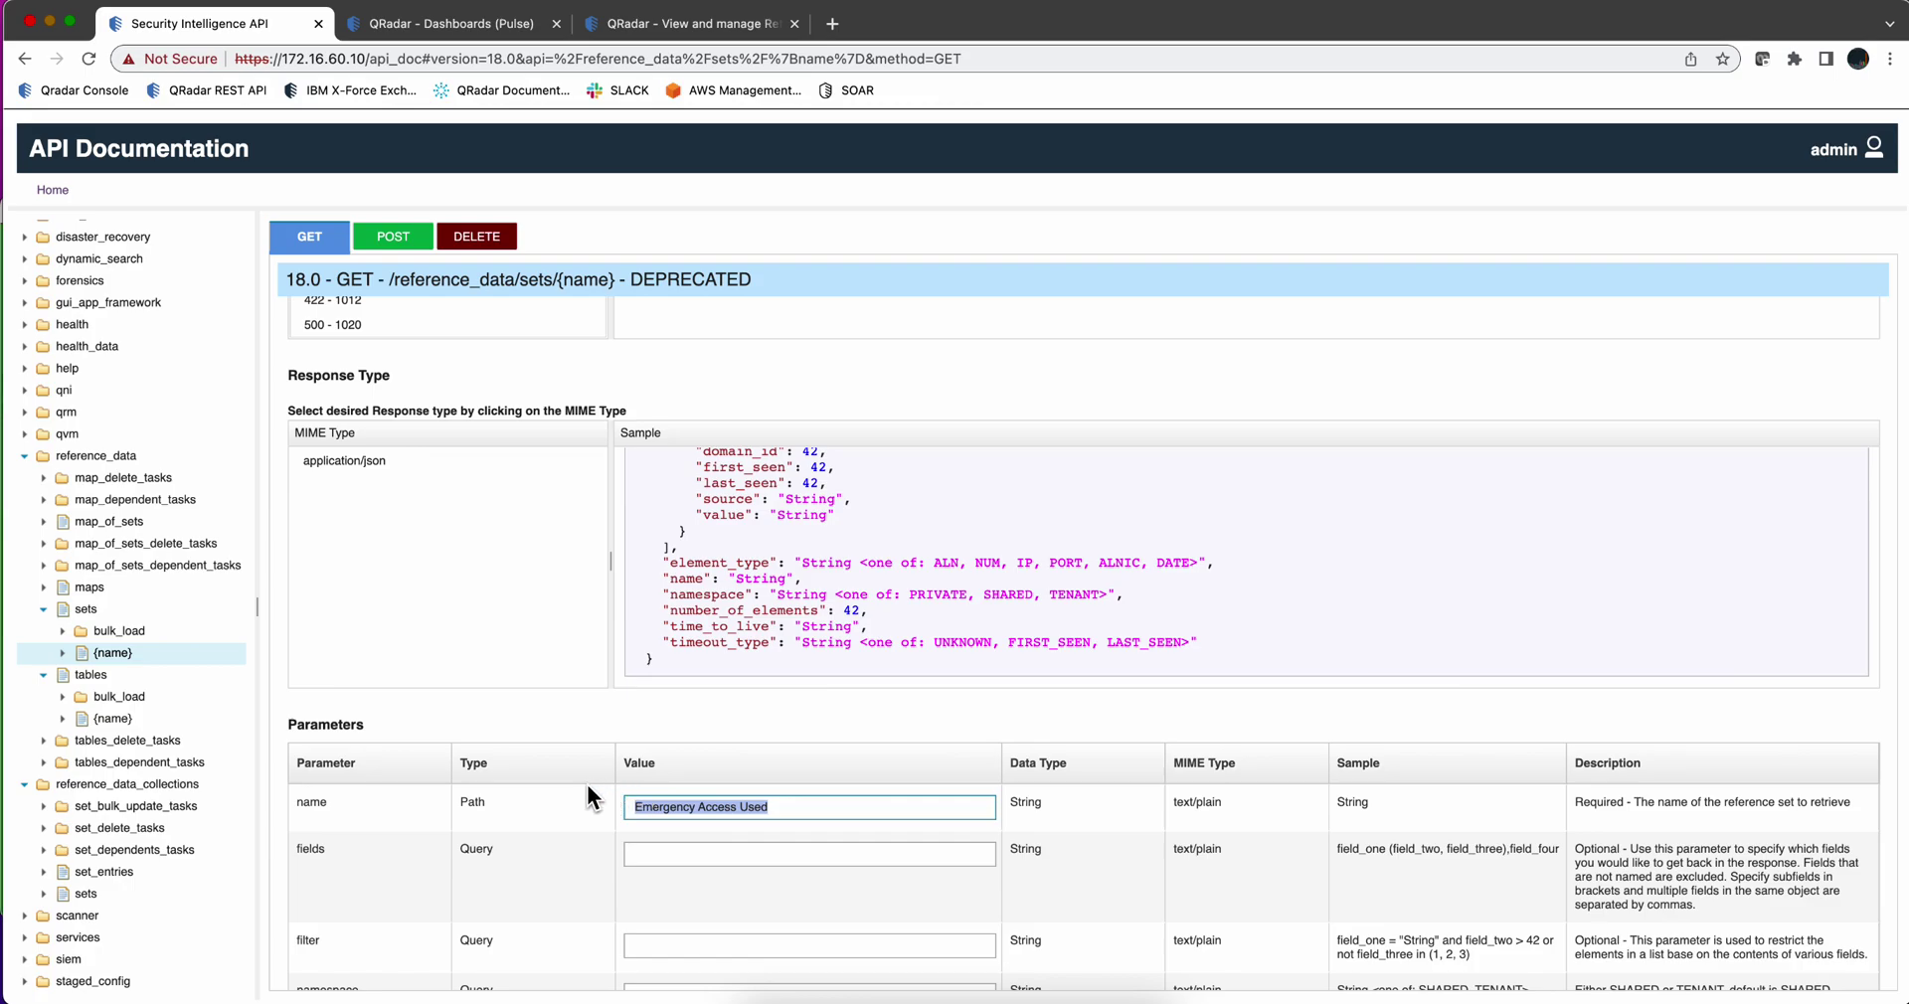
{"action": "scroll", "coordinate": [587, 785], "scroll_direction": "down", "scroll_amount": 5}
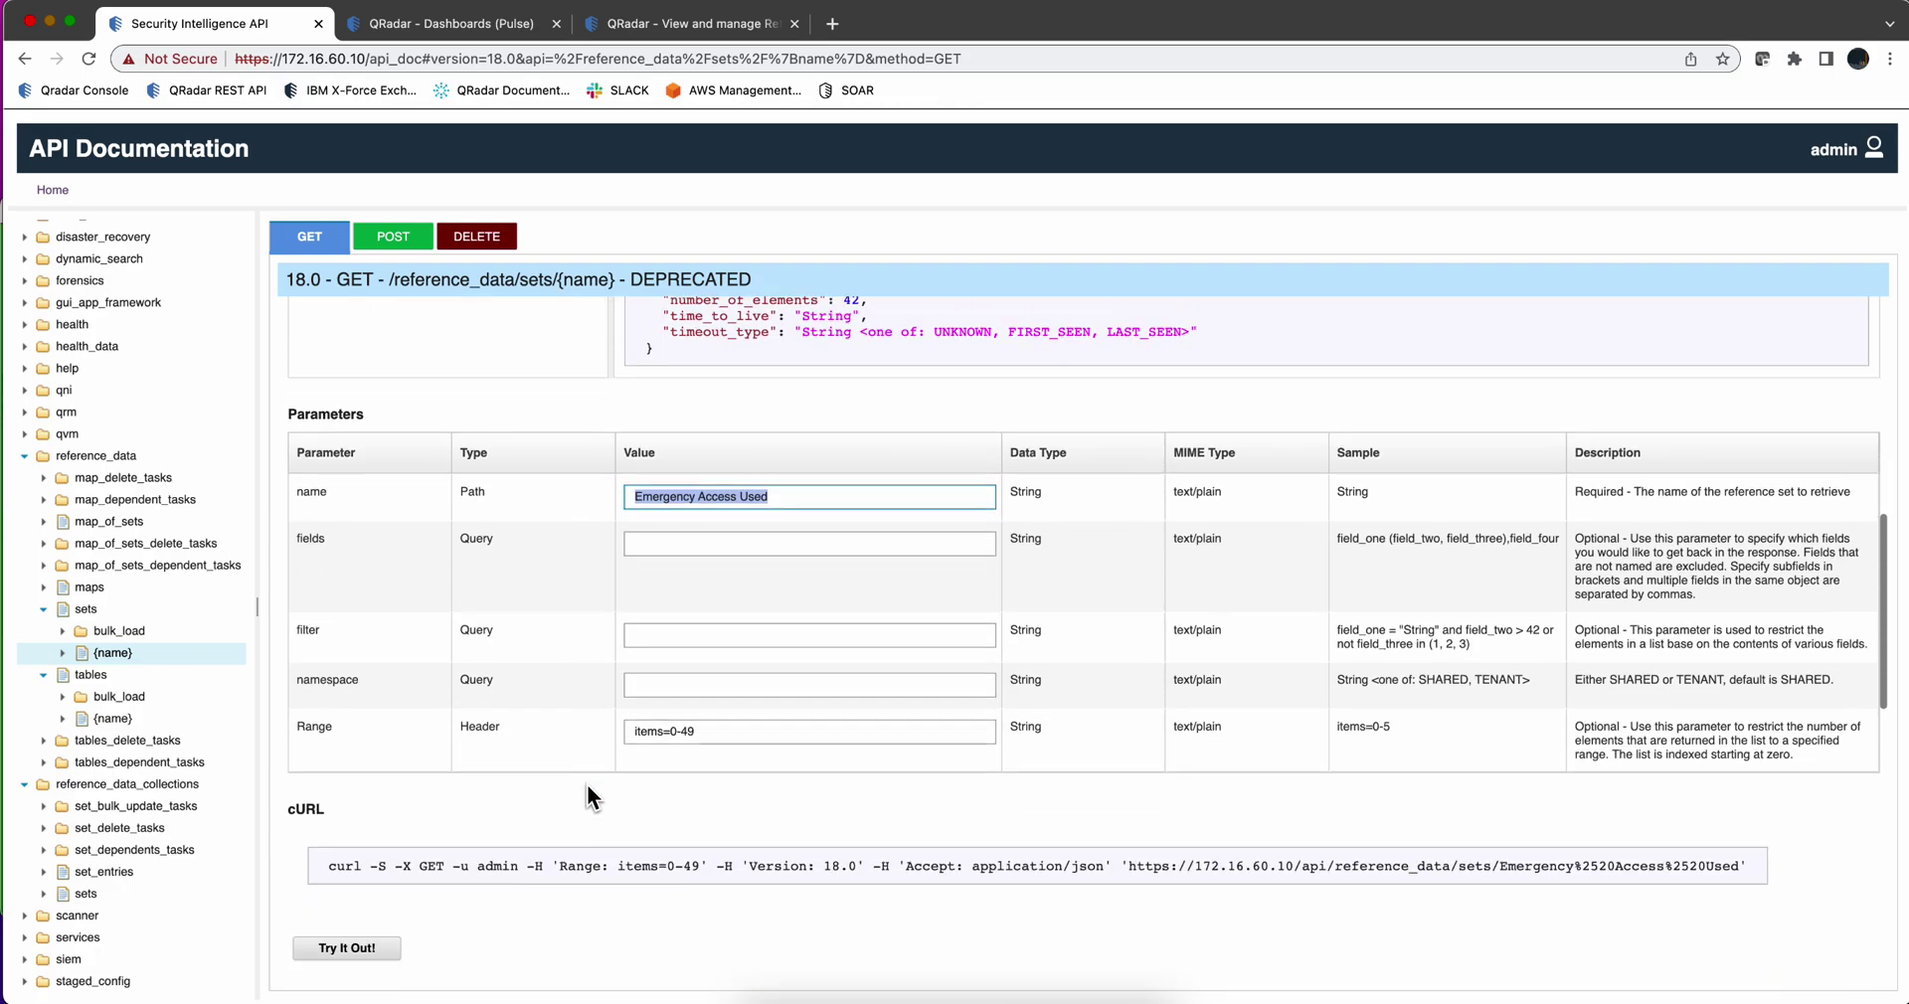
{"action": "left_click", "coordinate": [372, 795]}
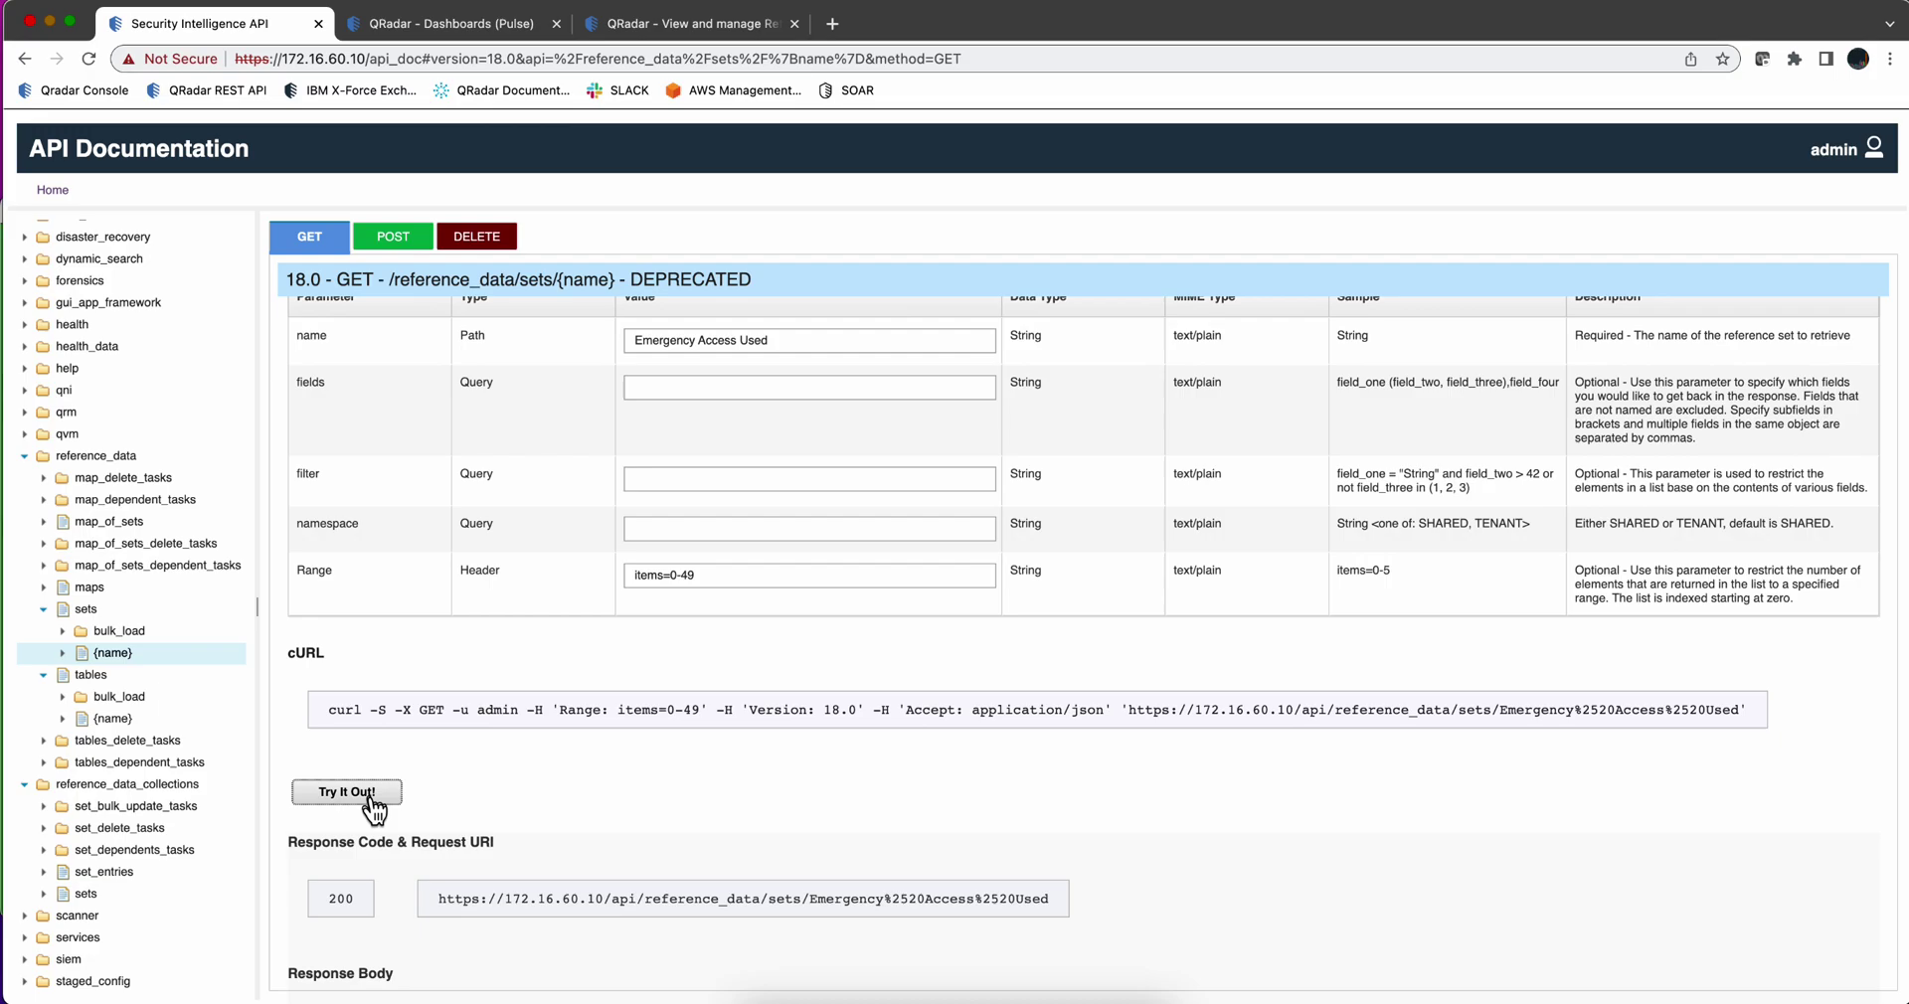
- Examine the response code and the value of the data entry in the response body
{"action": "left_click_drag", "start_coordinate": [358, 899], "coordinate": [302, 899]}
{"action": "scroll", "coordinate": [616, 842], "scroll_direction": "down", "scroll_amount": 5}
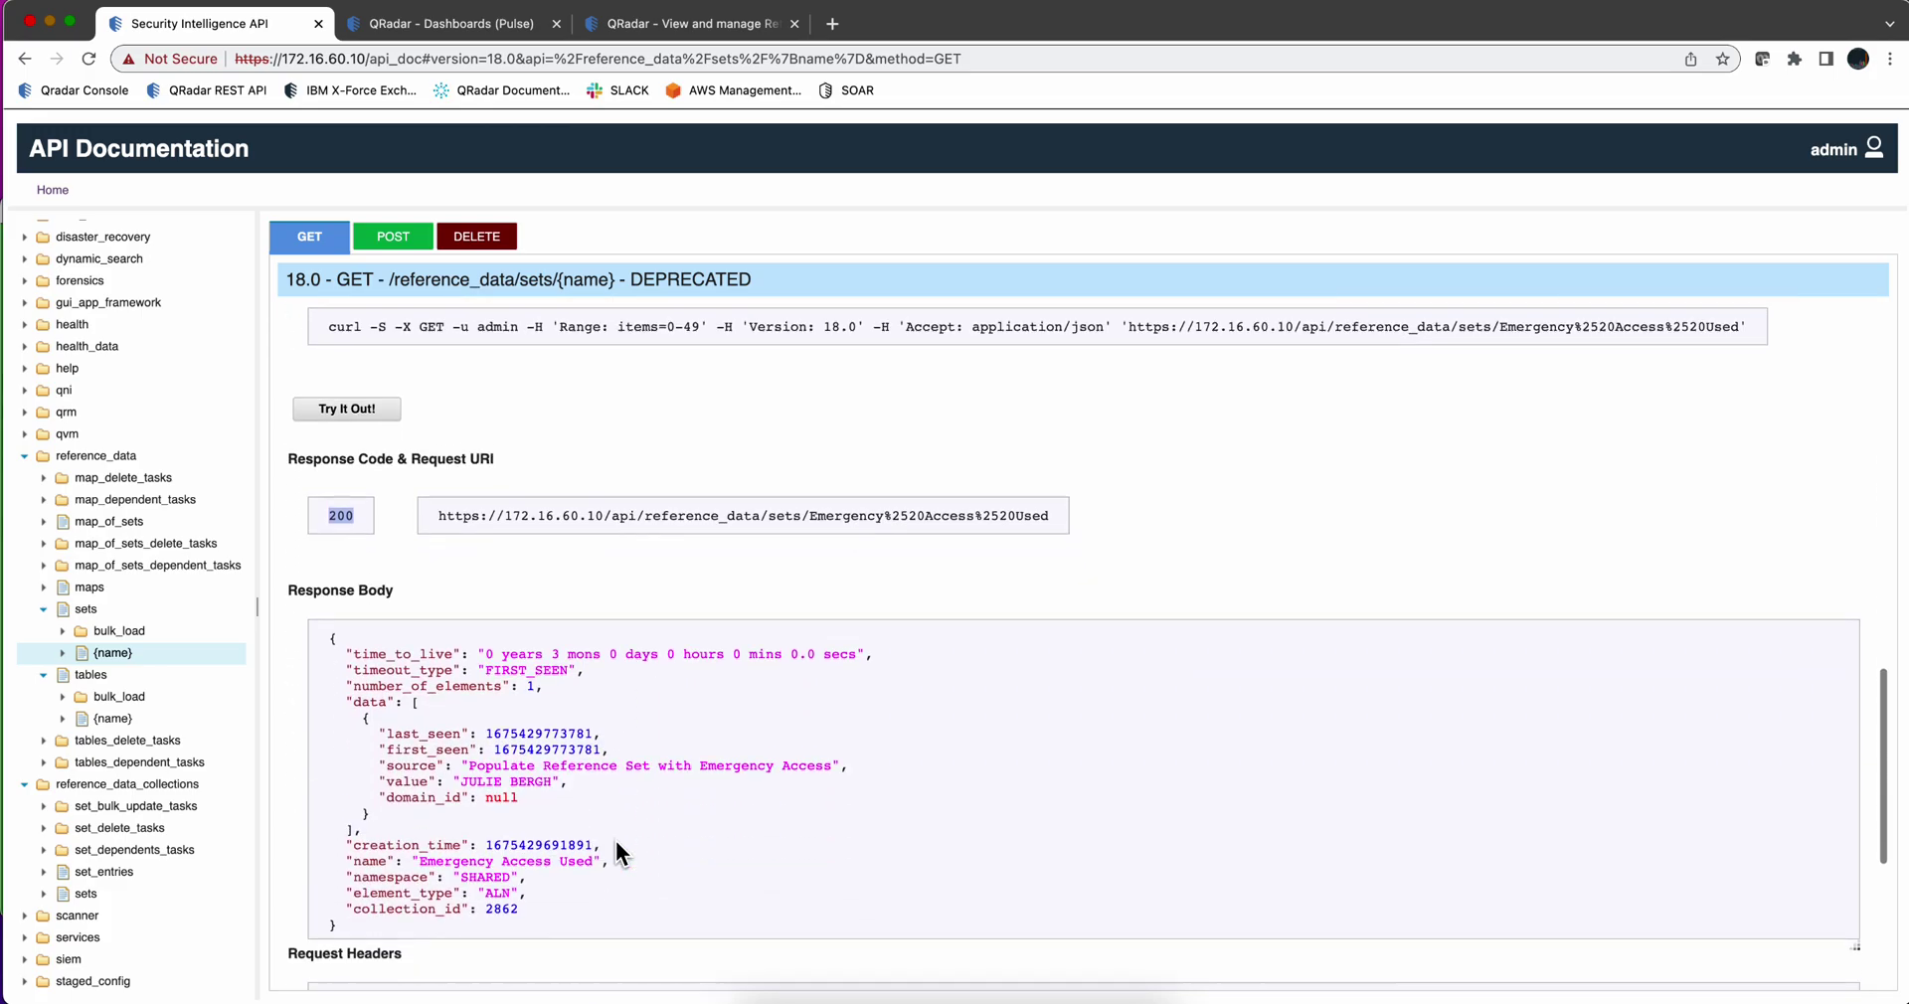
{"action": "left_click_drag", "start_coordinate": [553, 734], "coordinate": [378, 736]}
{"action": "scroll", "coordinate": [761, 748], "scroll_direction": "up", "scroll_amount": 3}
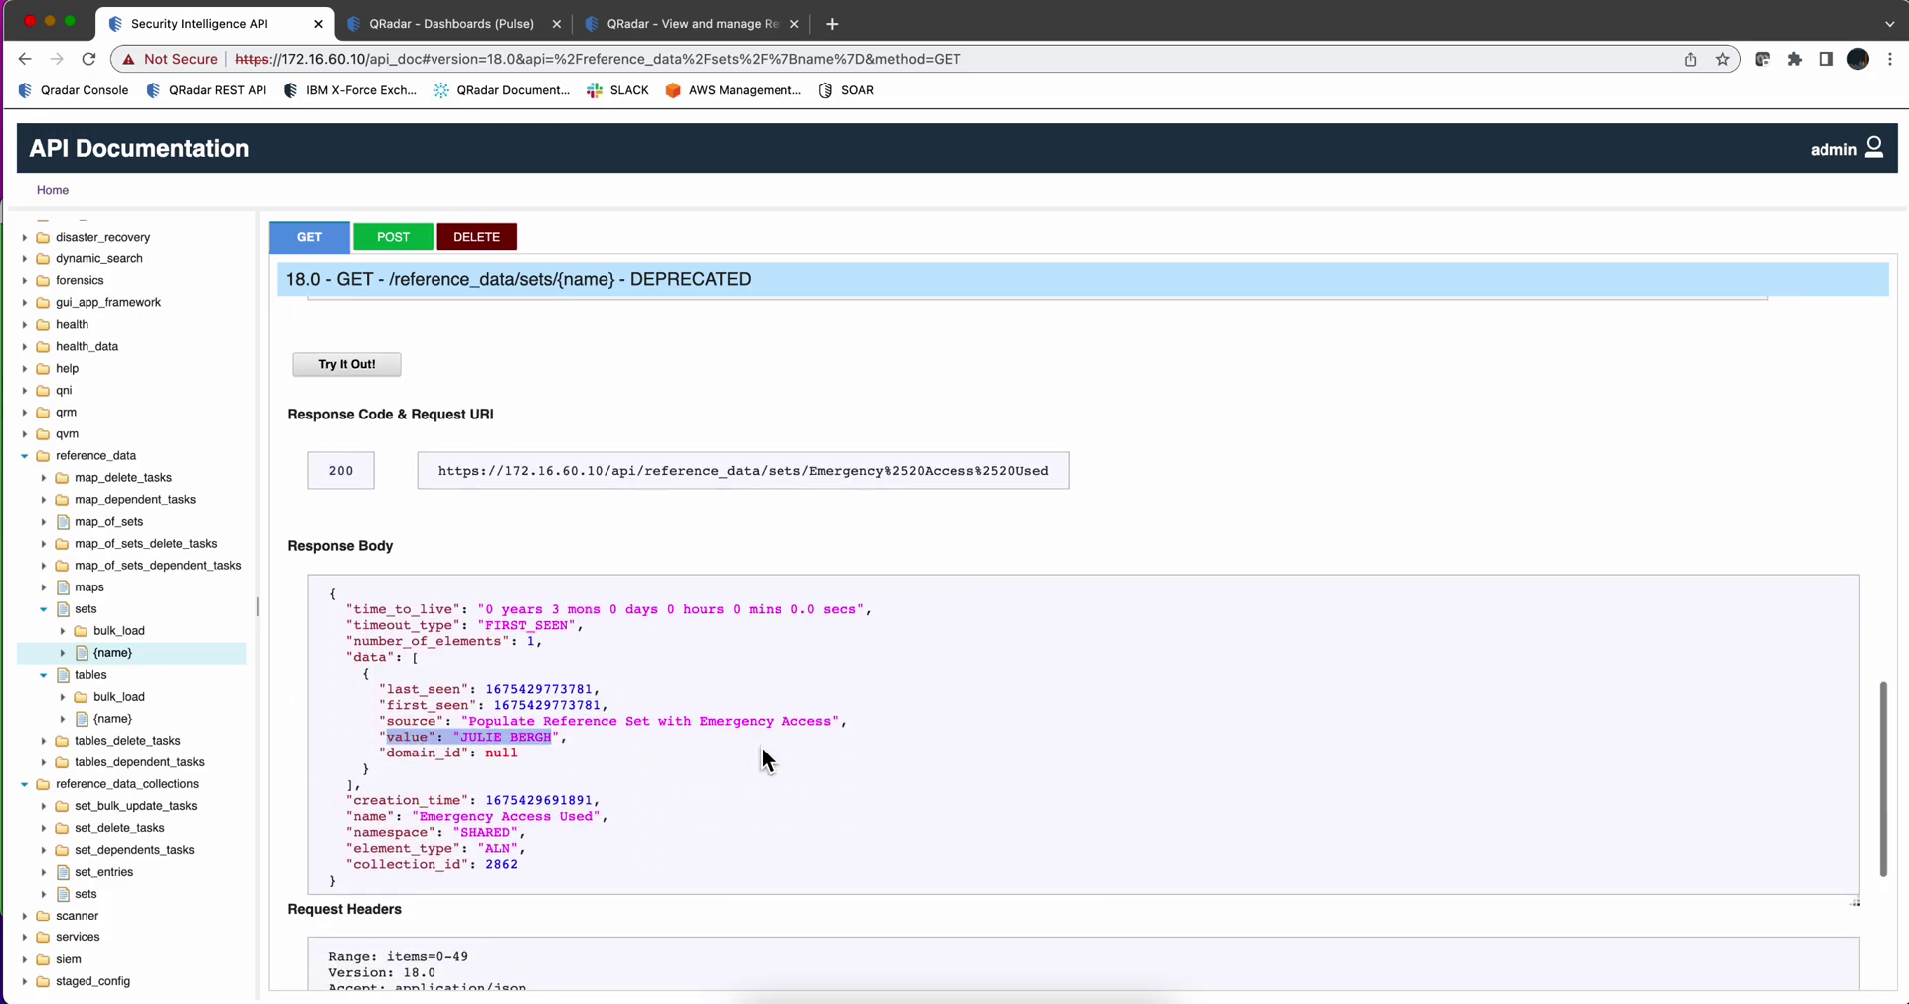
- Check the fields parameter's description and the sample response, and set fields to data(value)
{"action": "scroll", "coordinate": [762, 748], "scroll_direction": "up", "scroll_amount": 5}
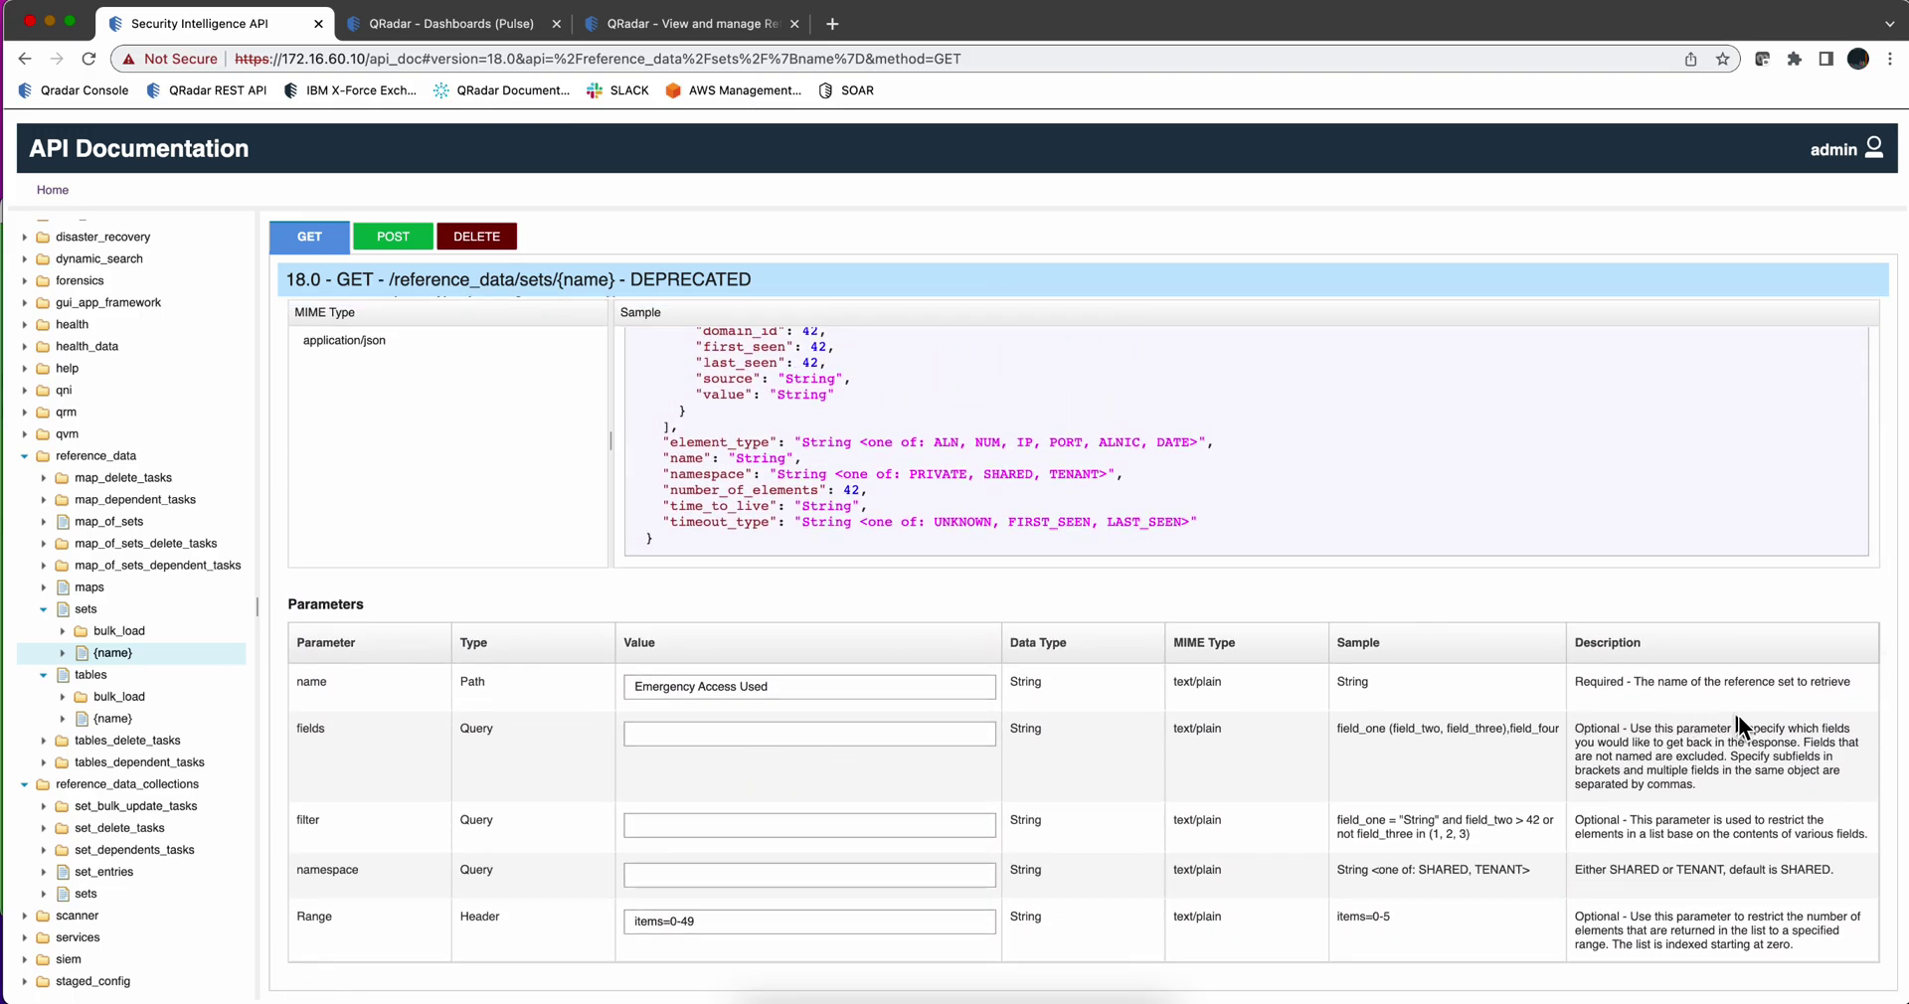
{"action": "left_click_drag", "start_coordinate": [1698, 729], "coordinate": [1780, 753]}
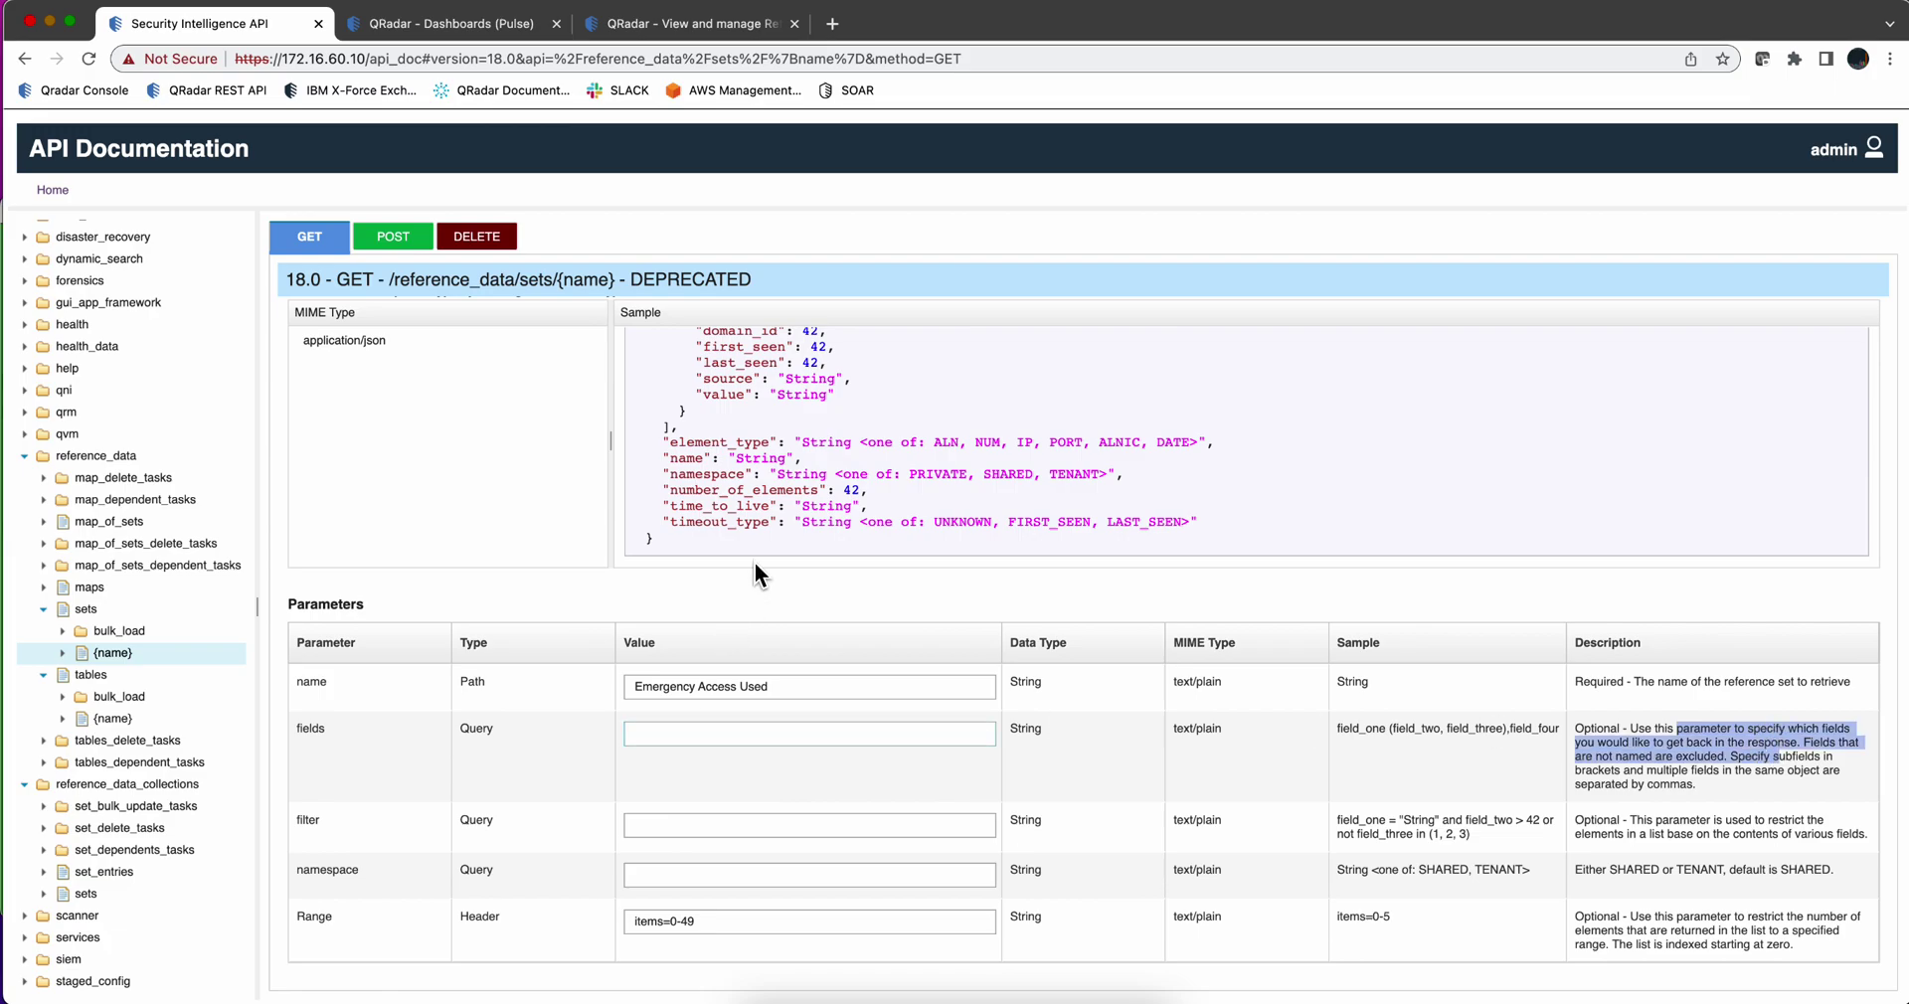
{"action": "scroll", "coordinate": [759, 459], "scroll_direction": "up", "scroll_amount": 3}
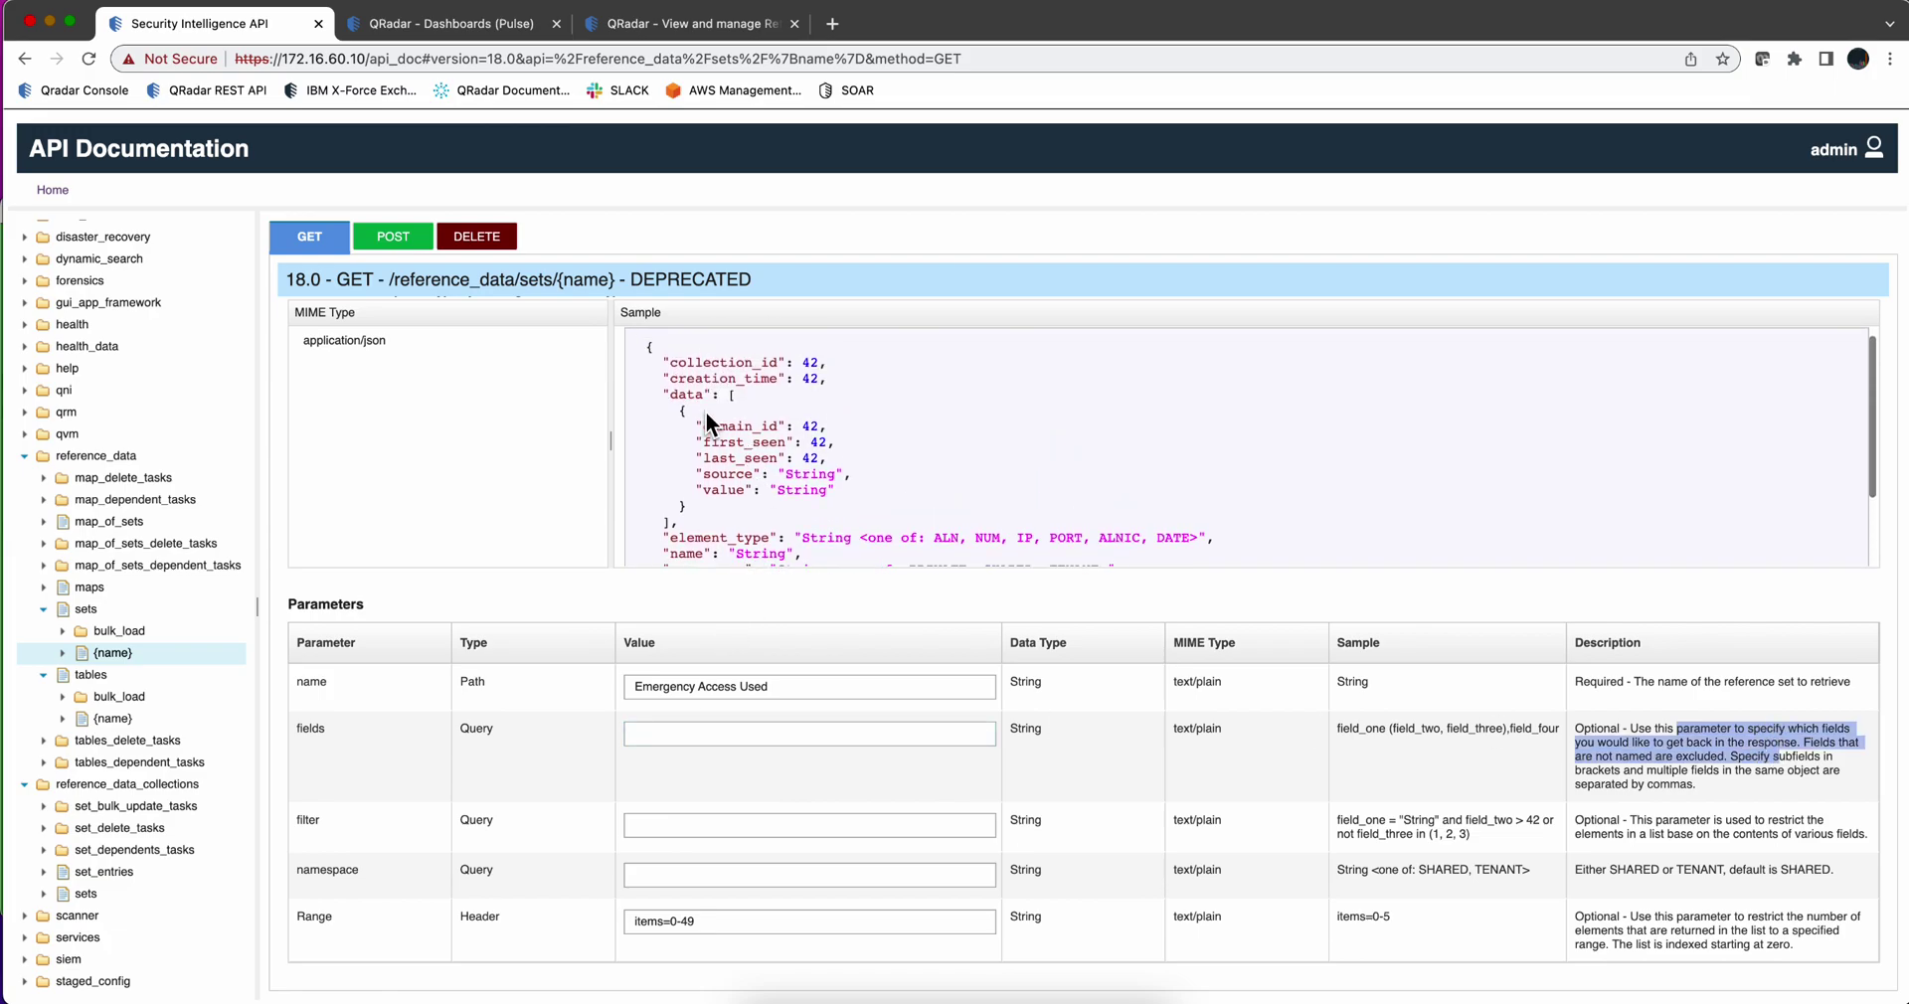
{"action": "left_click", "coordinate": [636, 734]}
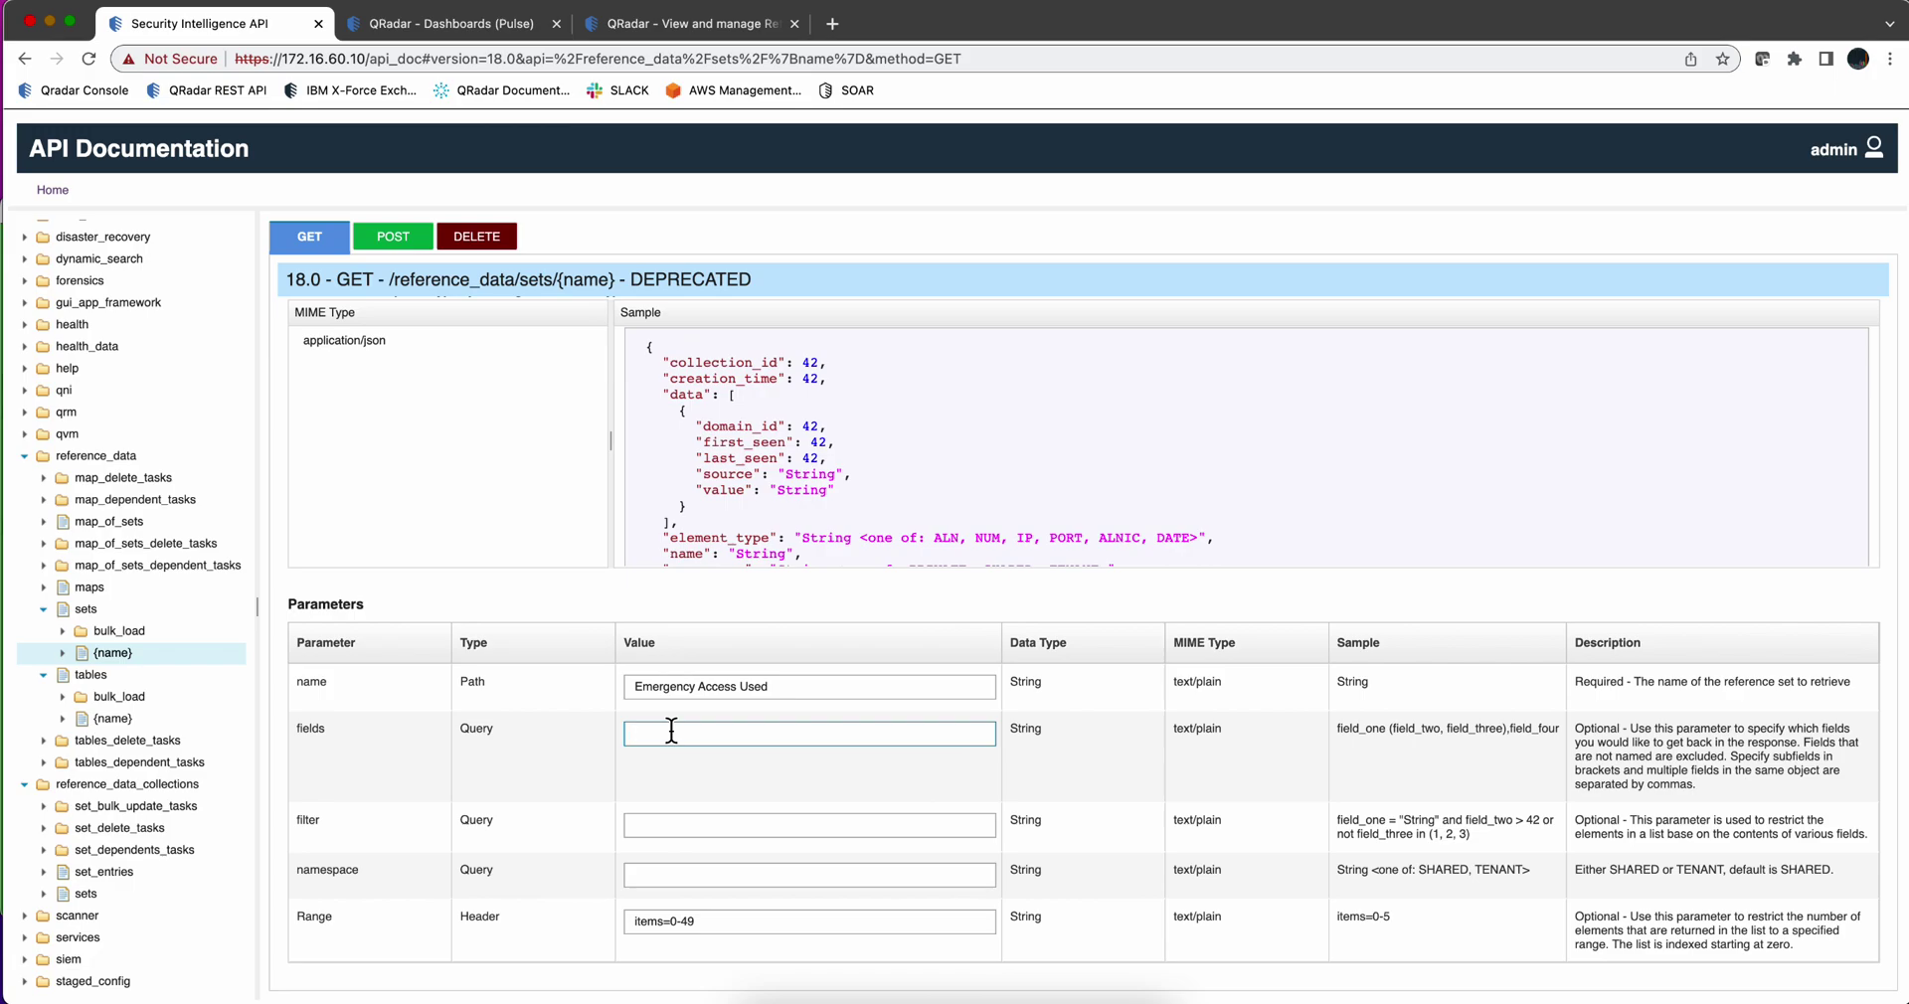
{"action": "type", "text": "da"}
{"action": "type", "text": "ta(value"}
- Send the GET request with the fields restriction and examine the value in its response body
{"action": "scroll", "coordinate": [593, 660], "scroll_direction": "down", "scroll_amount": 5}
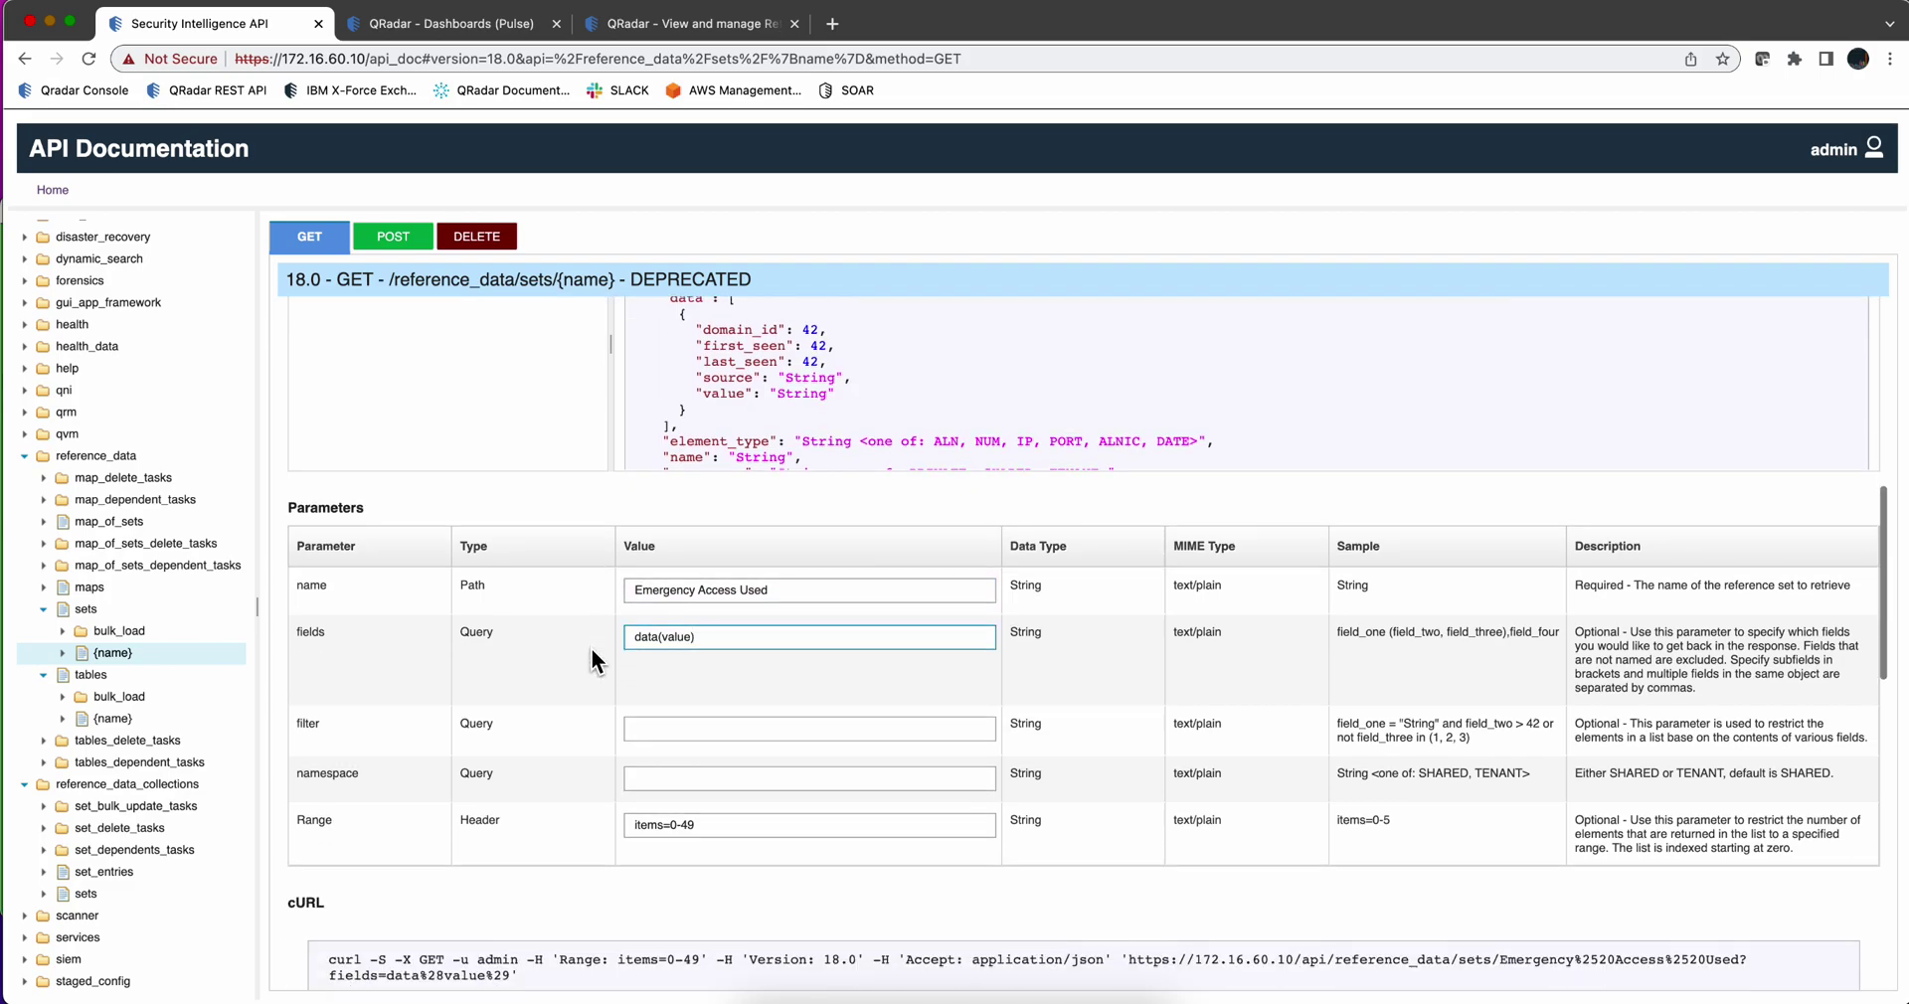
{"action": "scroll", "coordinate": [591, 648], "scroll_direction": "down", "scroll_amount": 3}
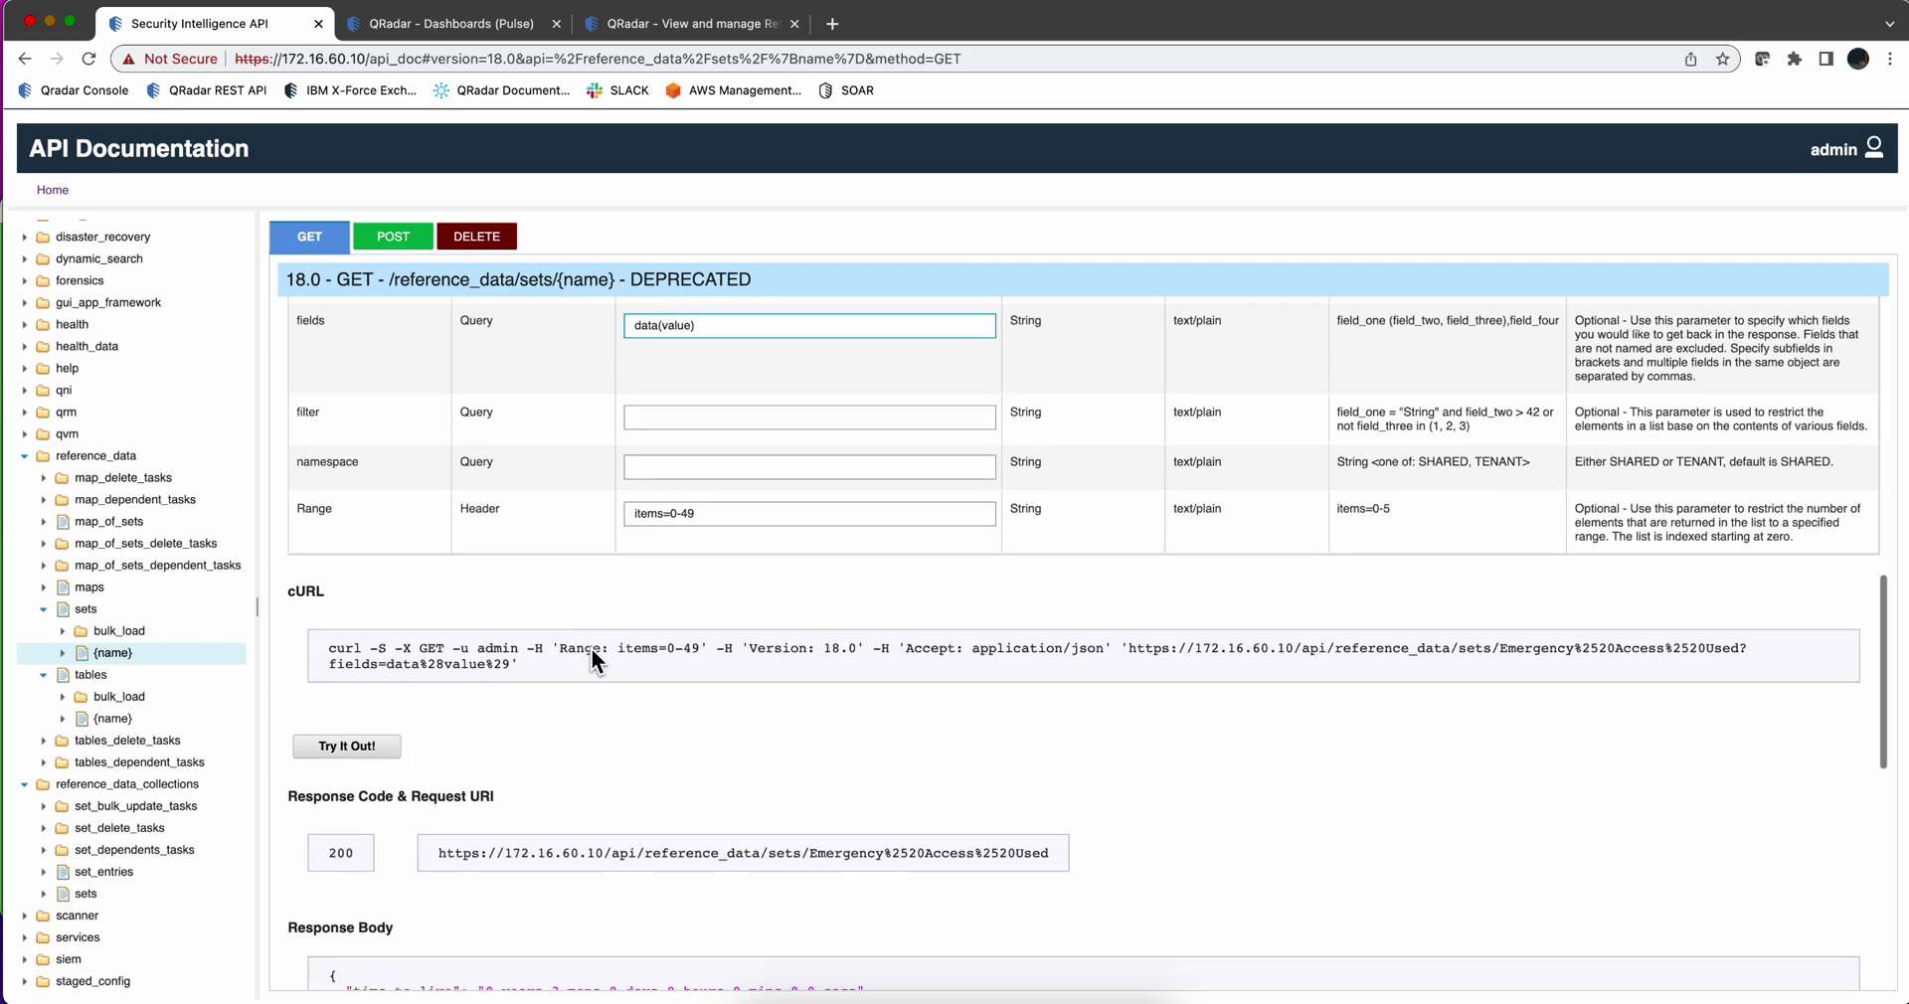
{"action": "left_click", "coordinate": [347, 713]}
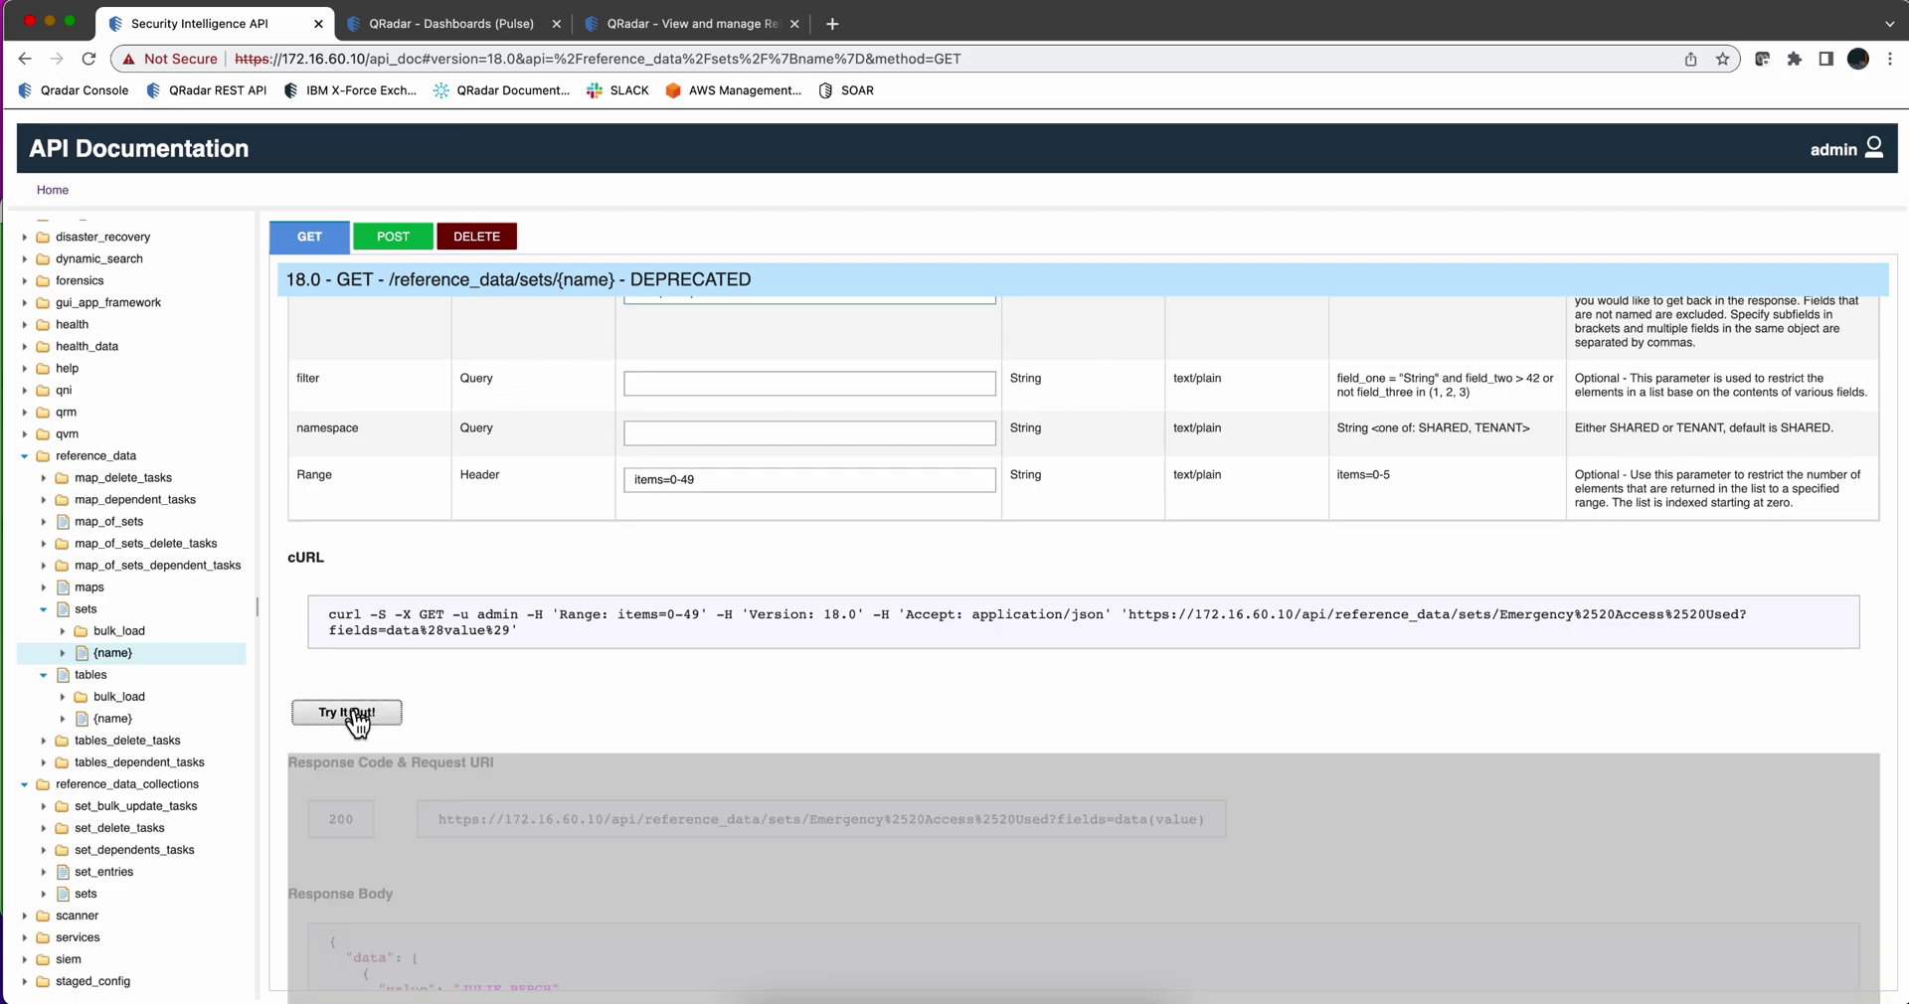
{"action": "scroll", "coordinate": [537, 714], "scroll_direction": "down", "scroll_amount": 3}
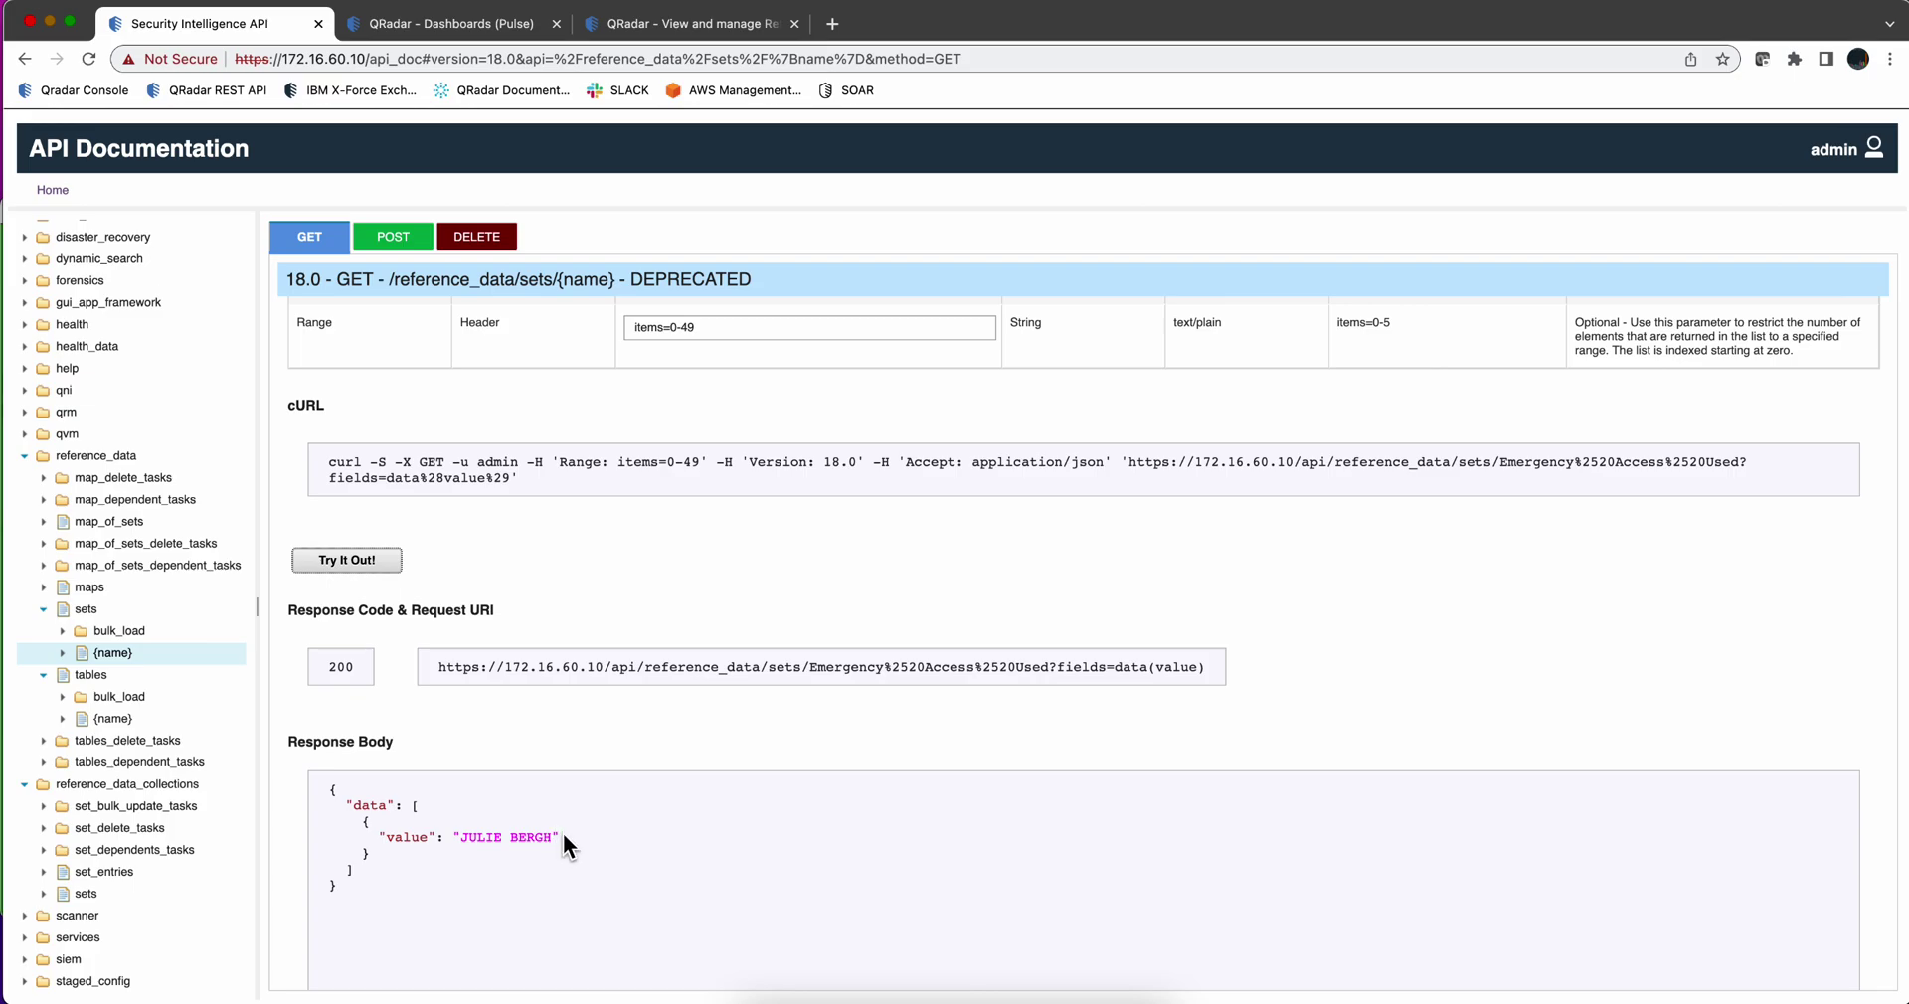
{"action": "left_click_drag", "start_coordinate": [561, 837], "coordinate": [353, 837]}
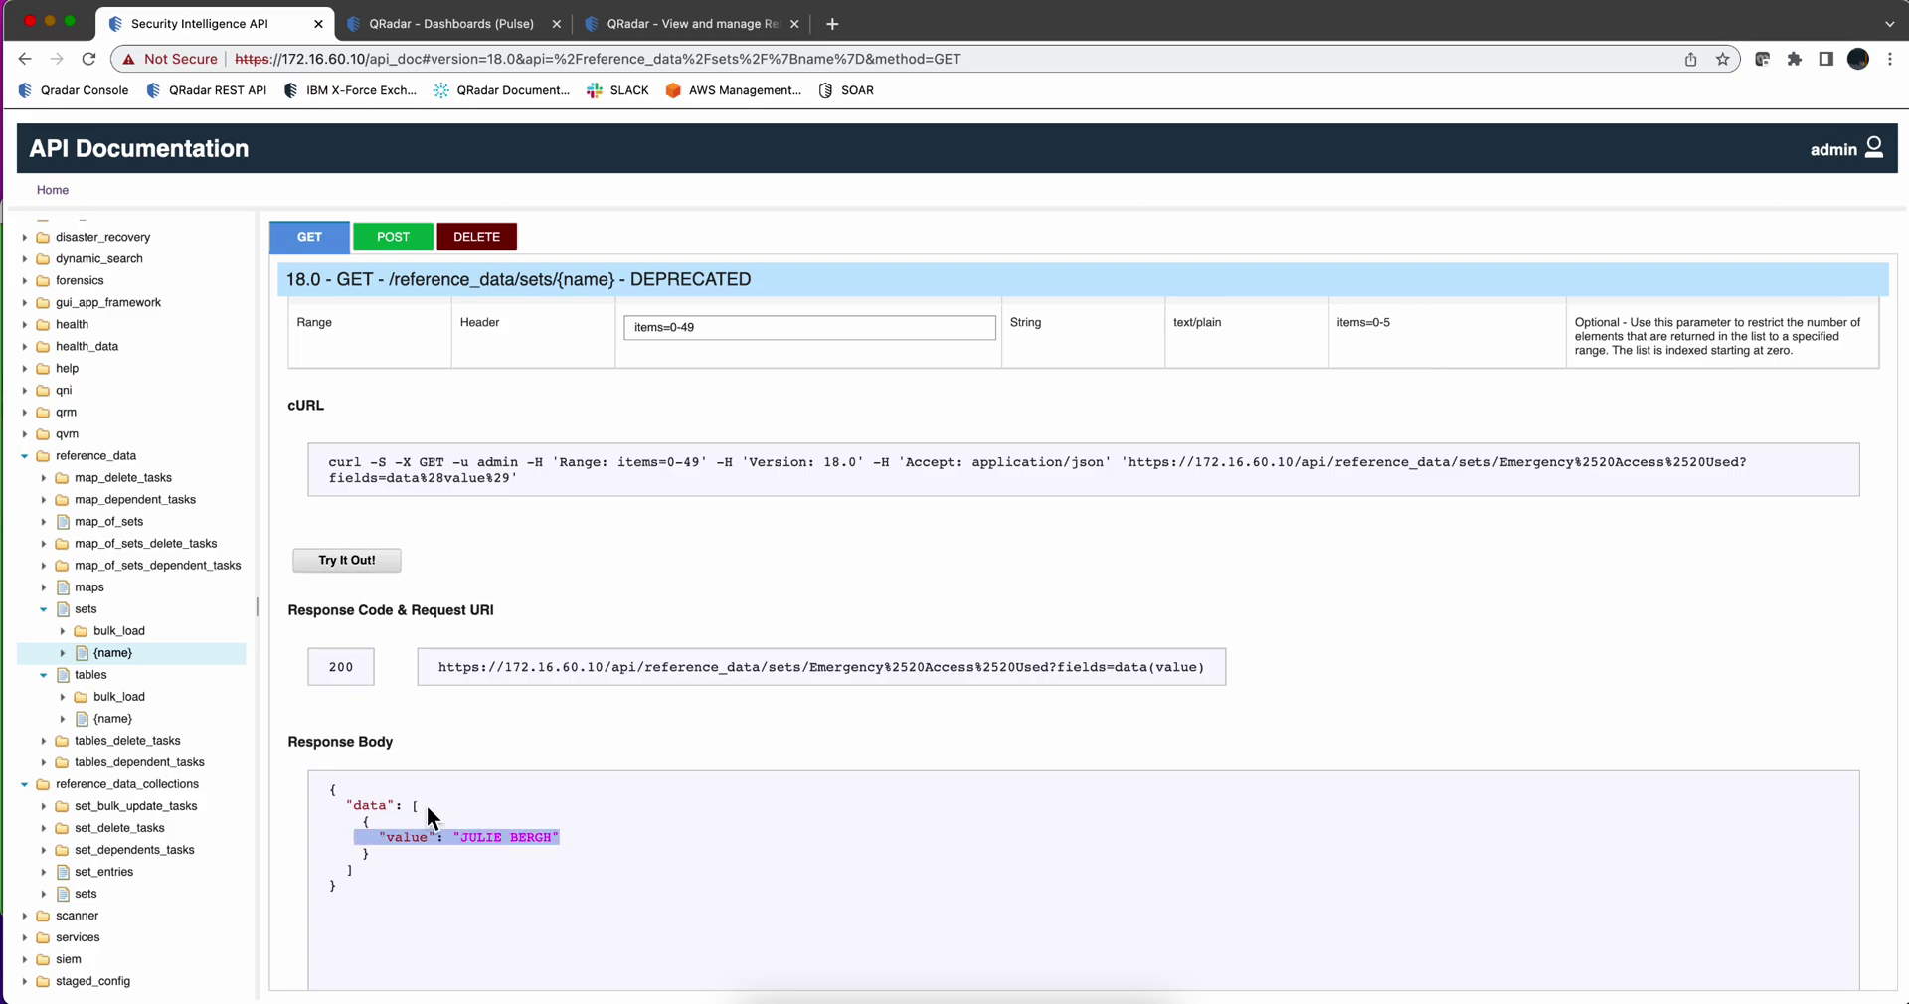
{"action": "left_click", "coordinate": [570, 741]}
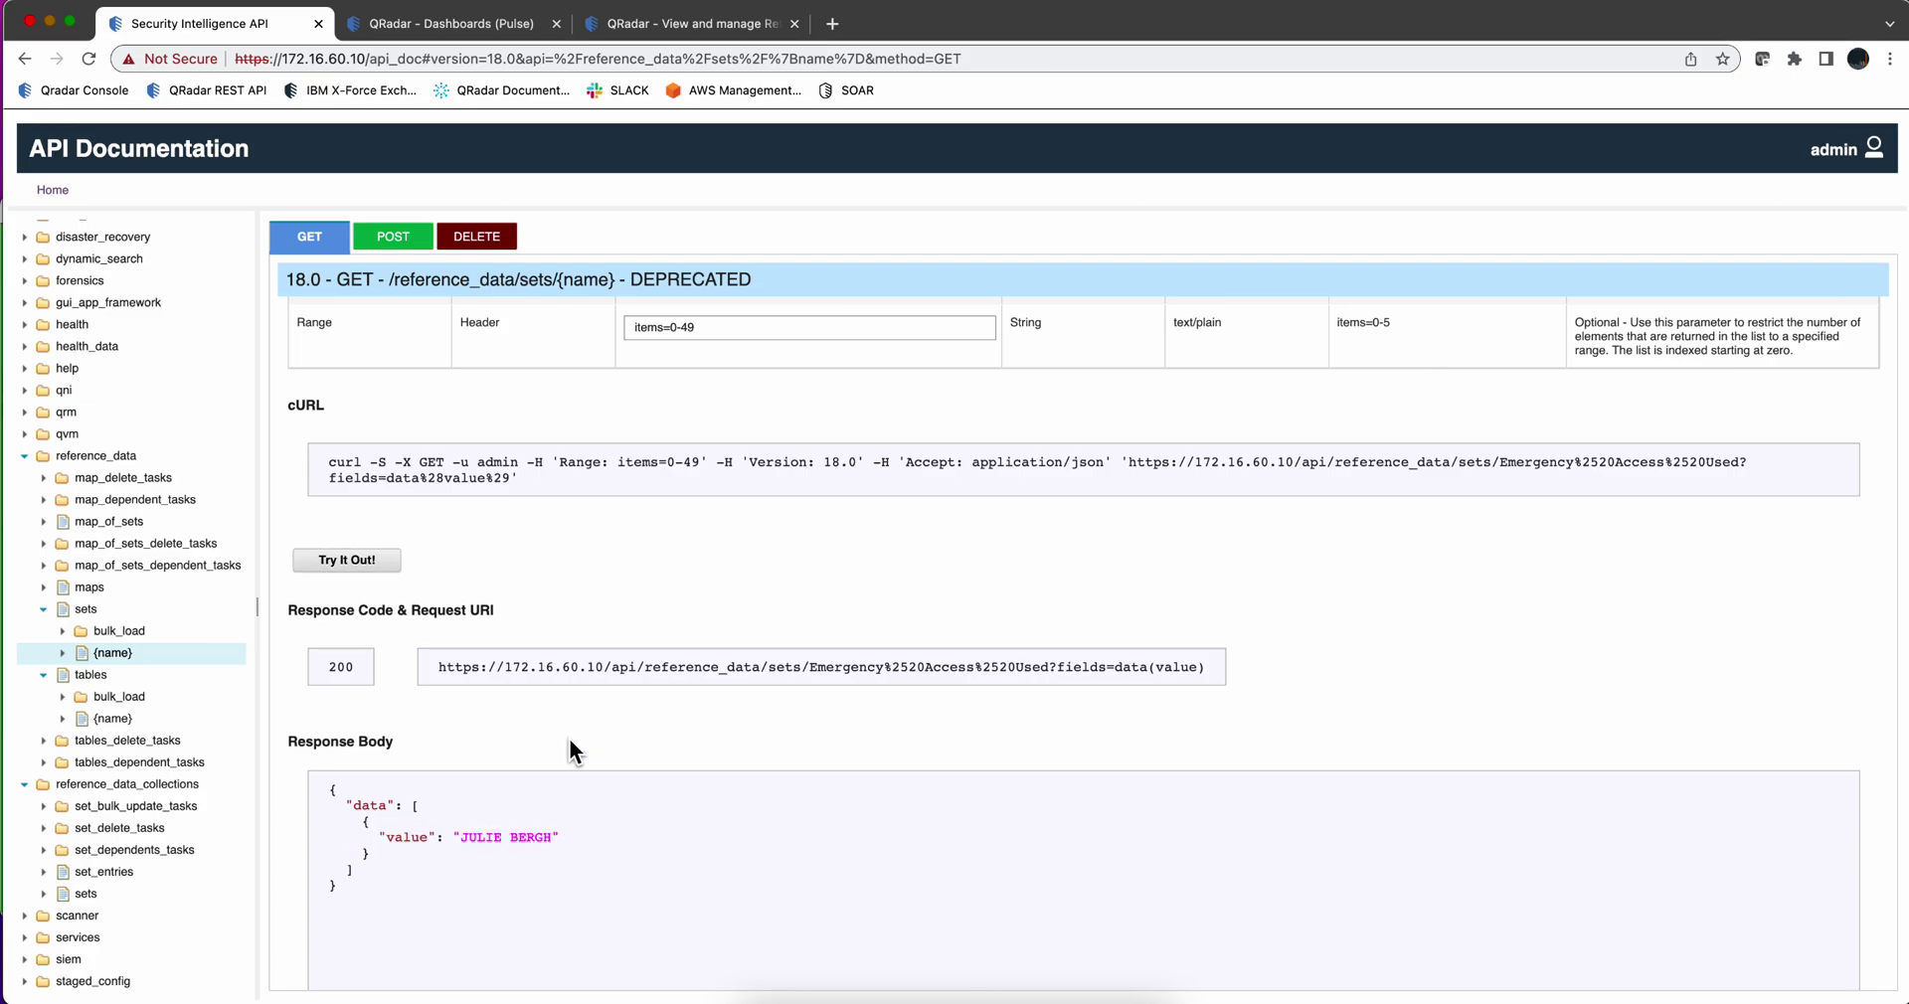
- In a new browser tab, open the YouTube video "Best QRadar Videos (at least mines)" from the author's channel and pause it
{"action": "left_click", "coordinate": [833, 23]}
{"action": "left_click", "coordinate": [700, 50]}
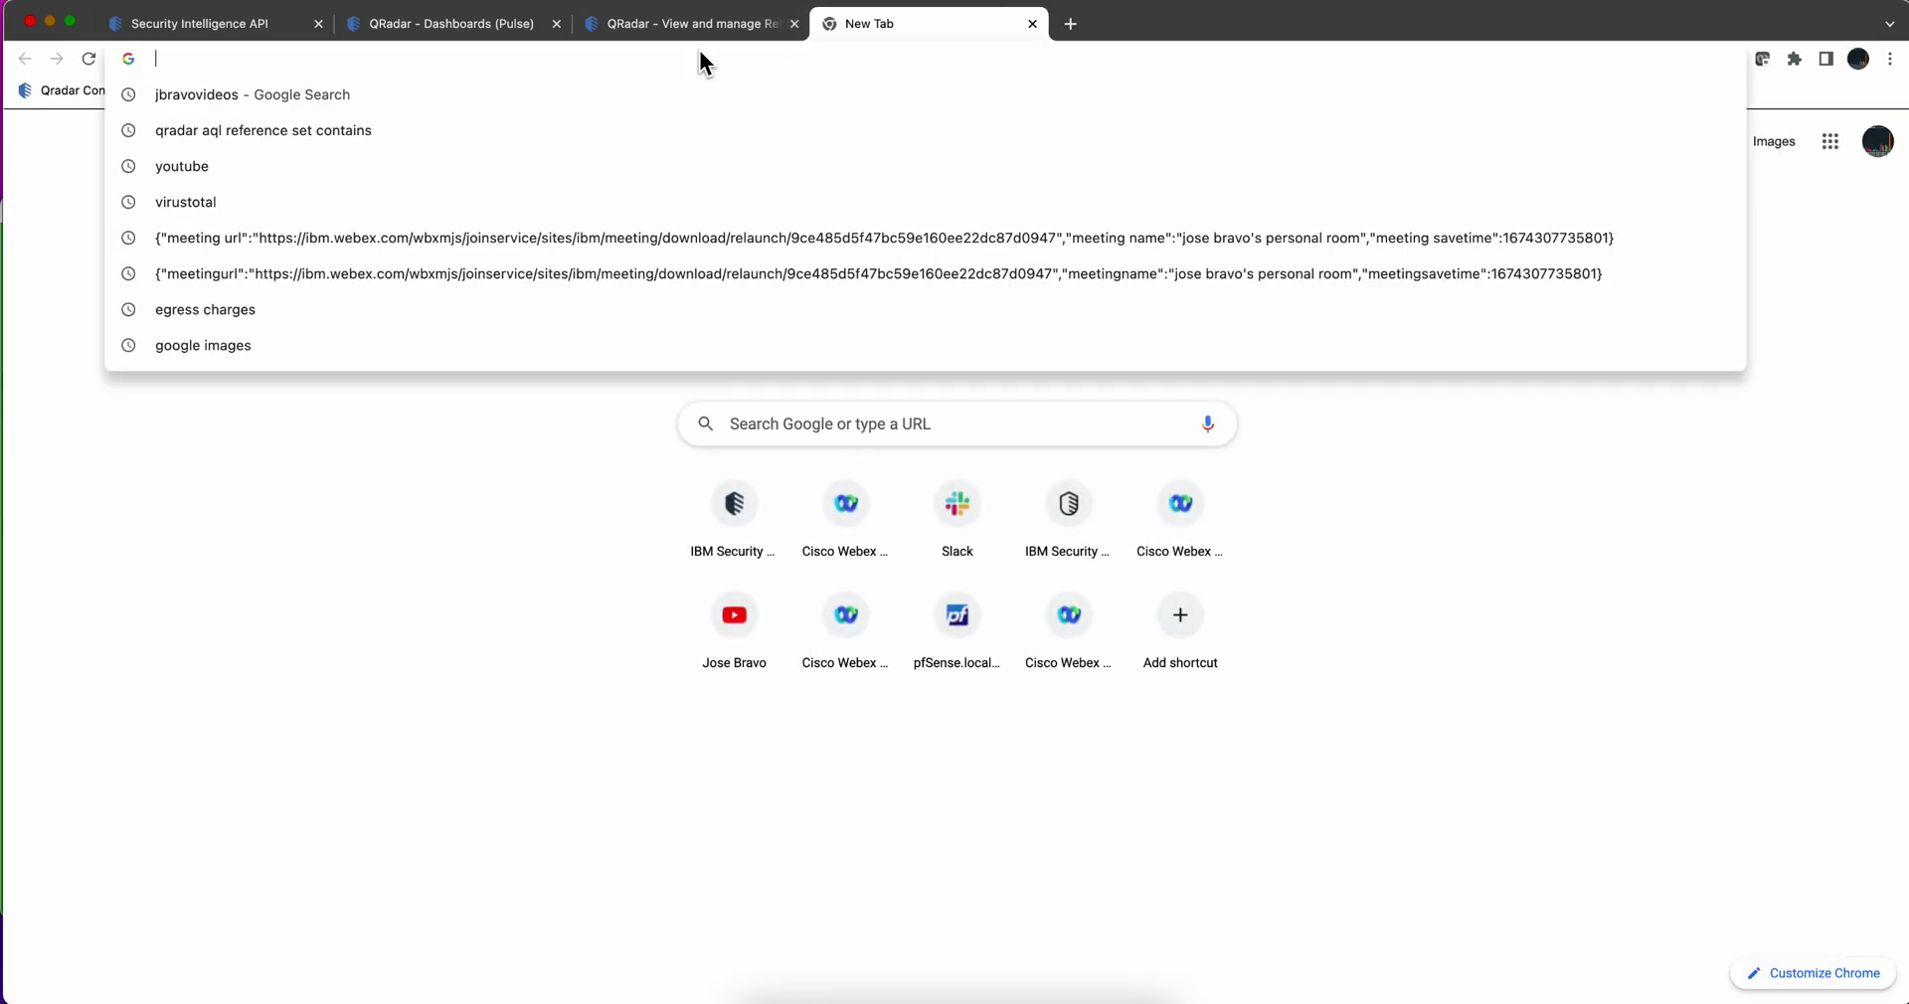
{"action": "left_click", "coordinate": [494, 91]}
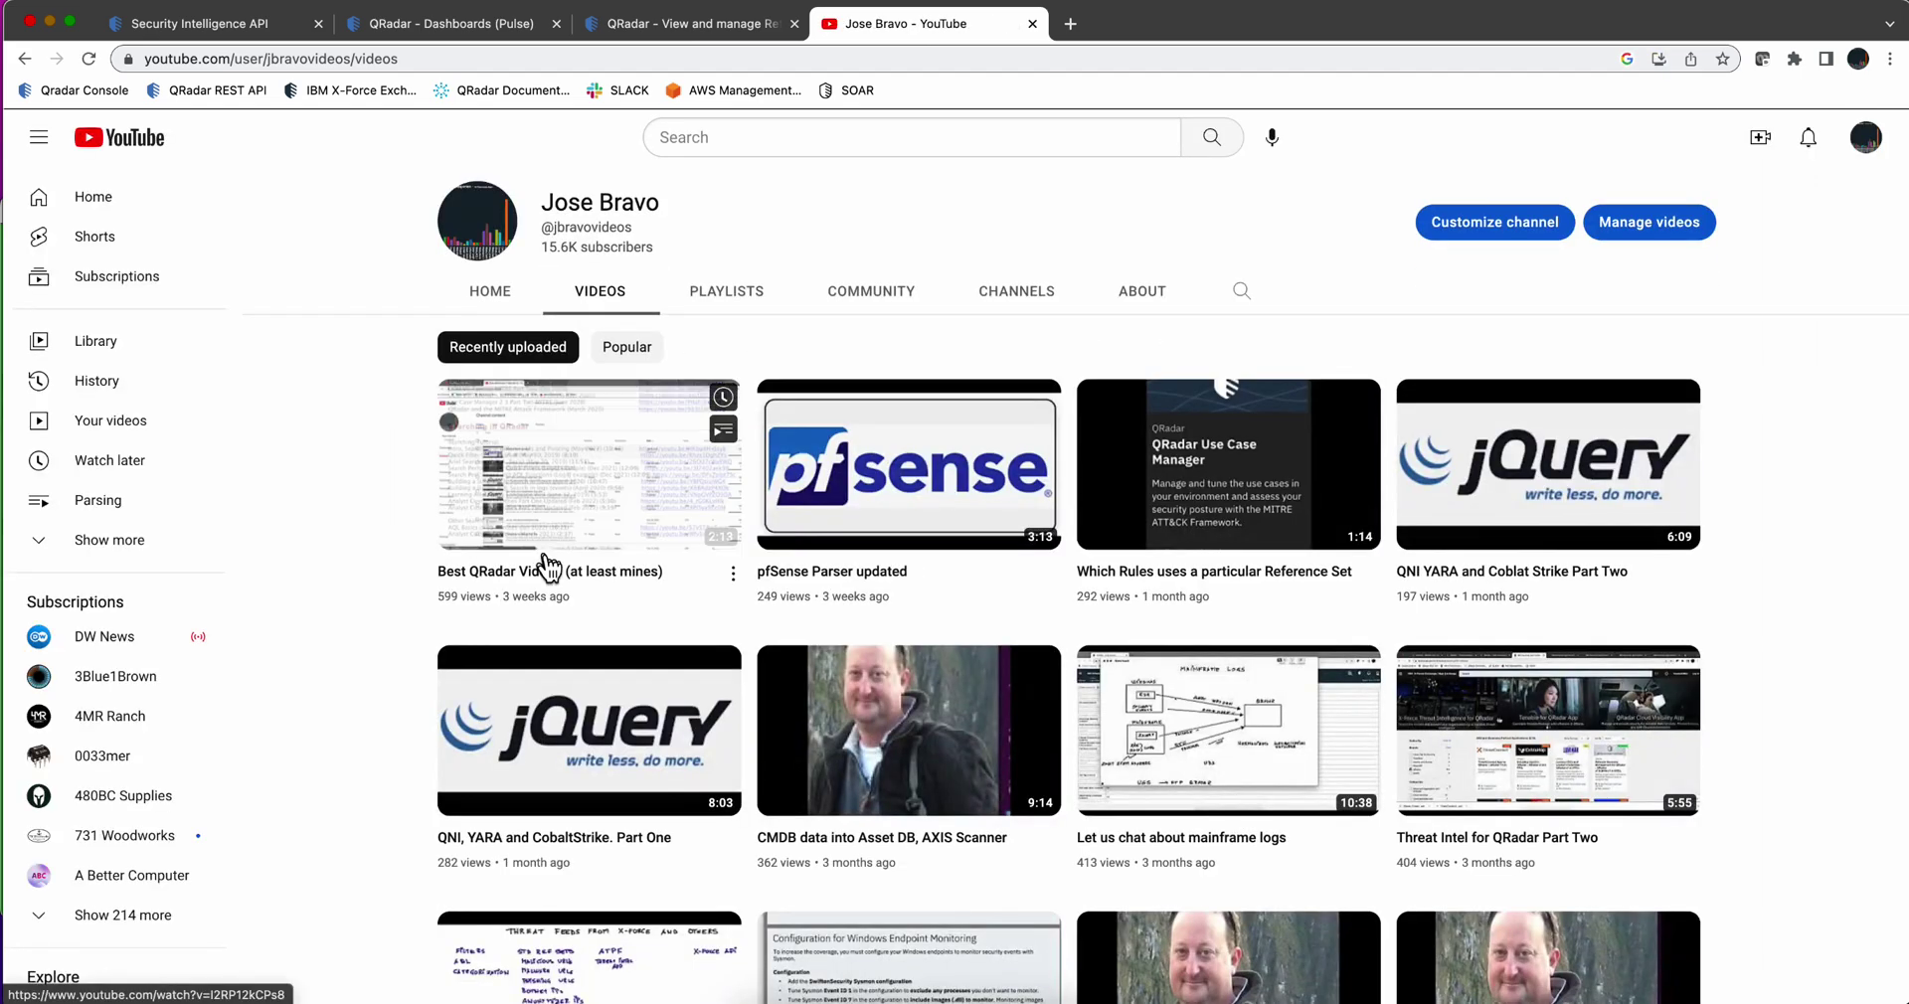
{"action": "left_click", "coordinate": [547, 577]}
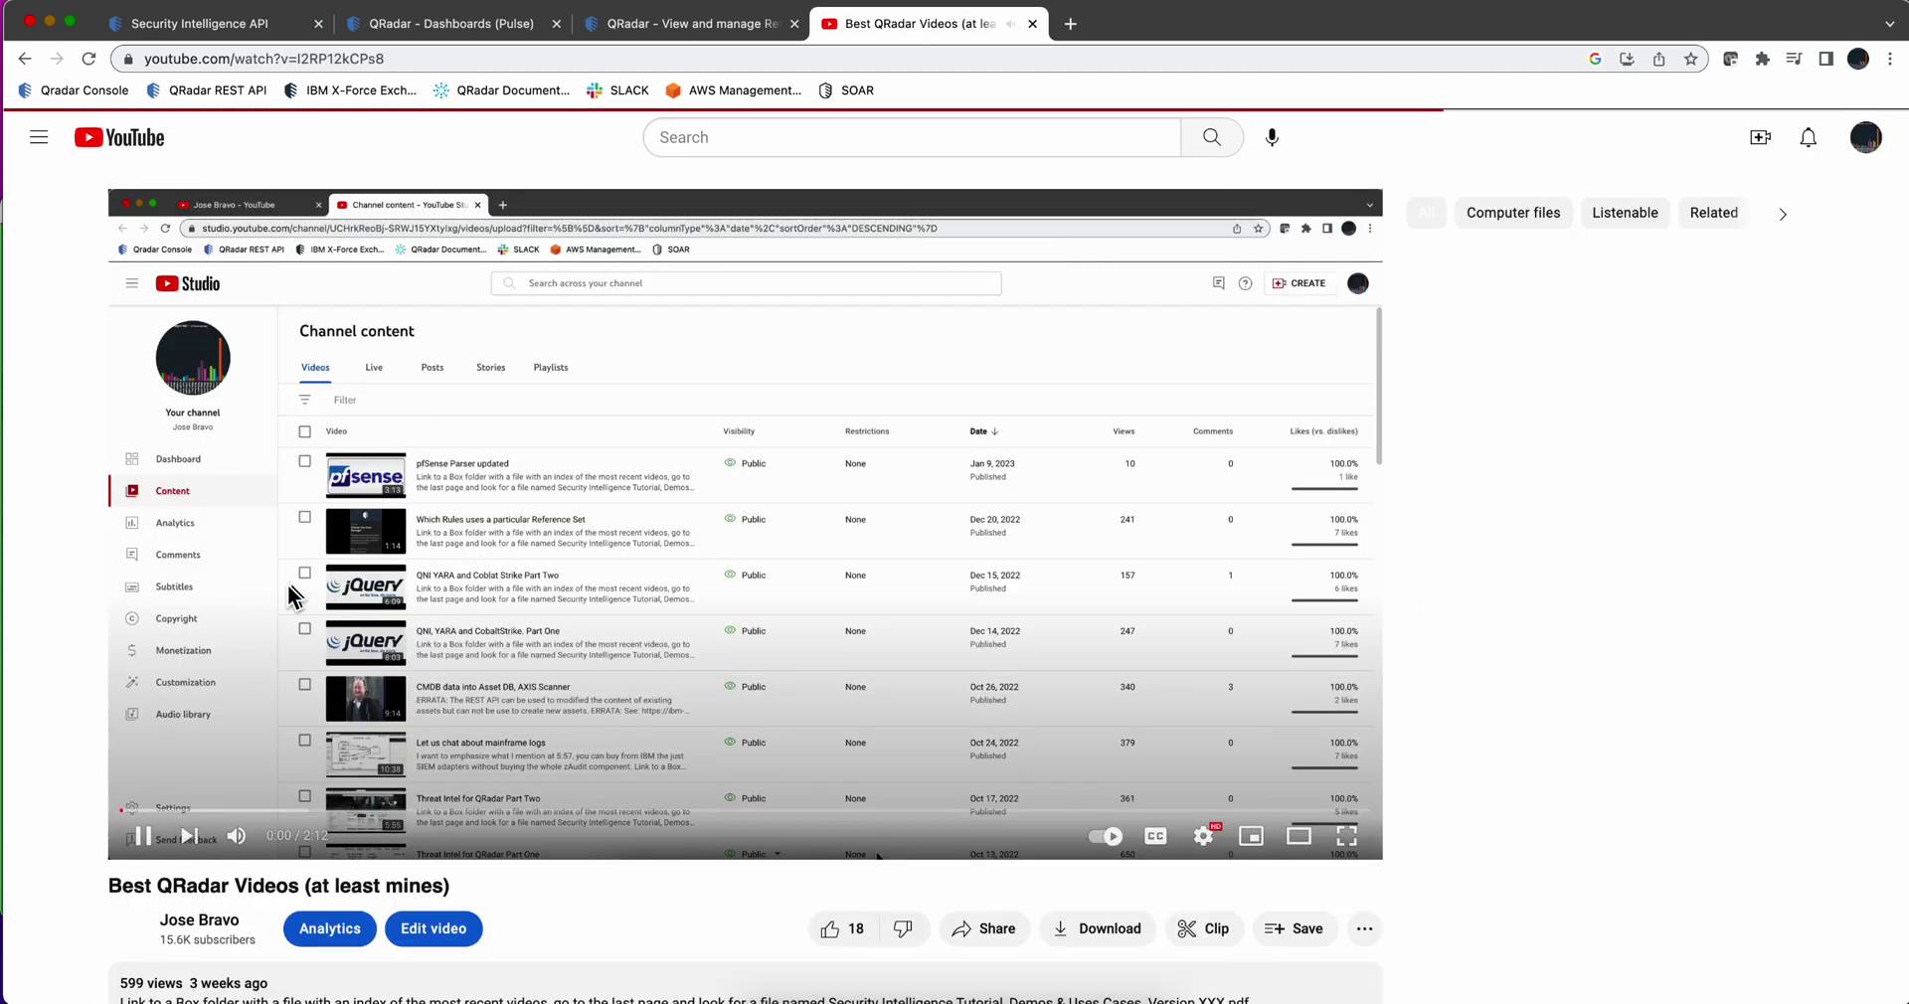
{"action": "left_click", "coordinate": [141, 836]}
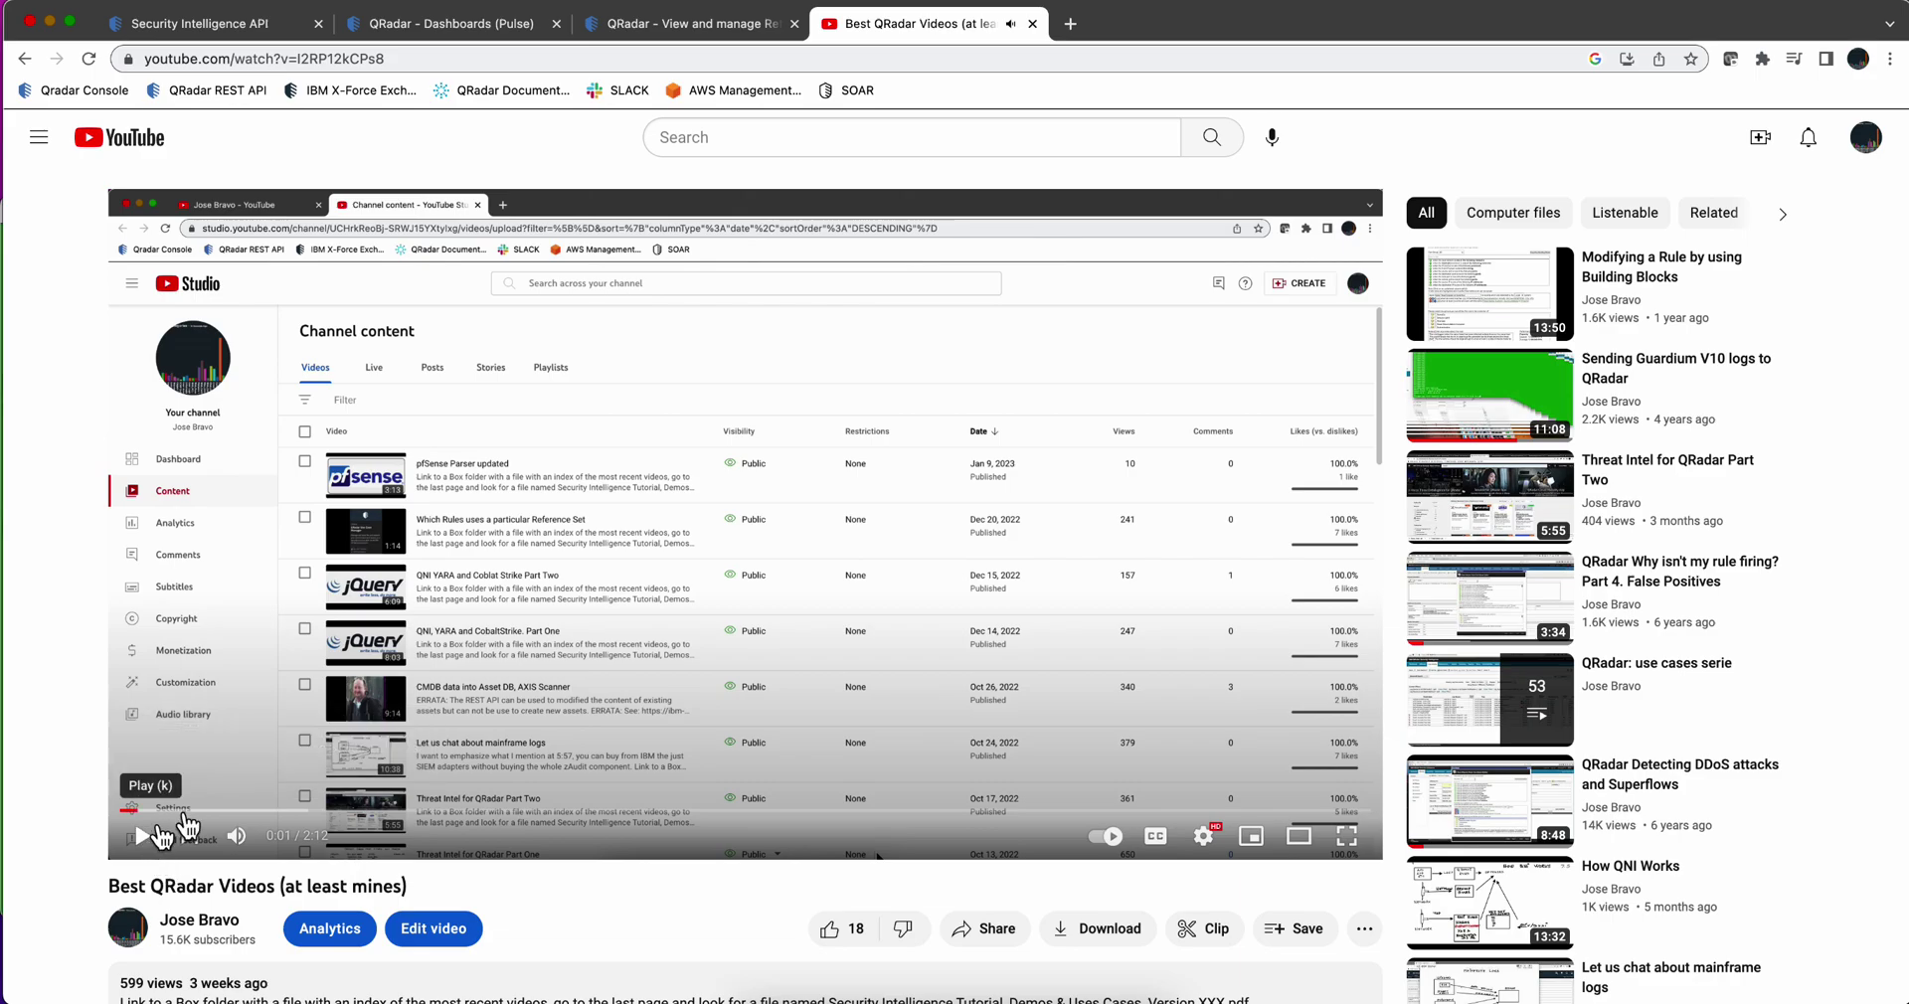
- Open the Box folder linked in the video's description, and open its Pulse Dashboards folder and that folder's second-to-last subfolder
{"action": "scroll", "coordinate": [453, 670], "scroll_direction": "down", "scroll_amount": 3}
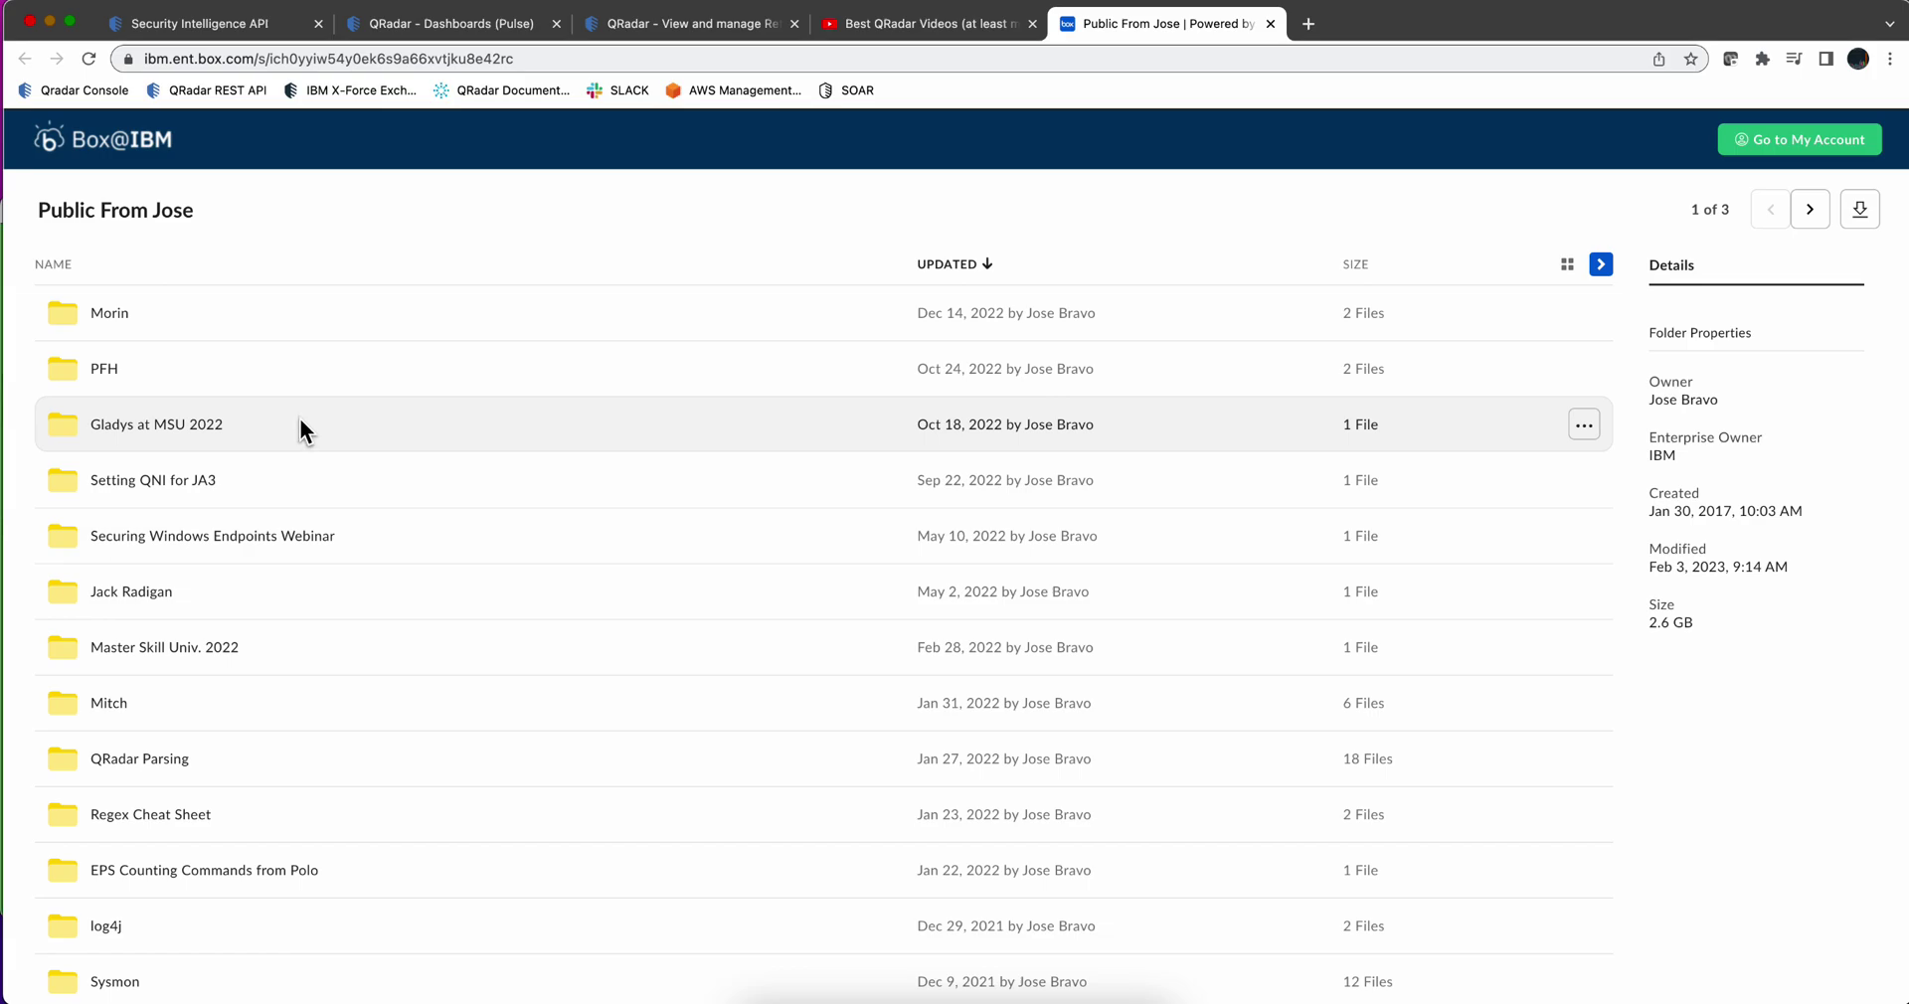
{"action": "scroll", "coordinate": [300, 420], "scroll_direction": "down", "scroll_amount": 3}
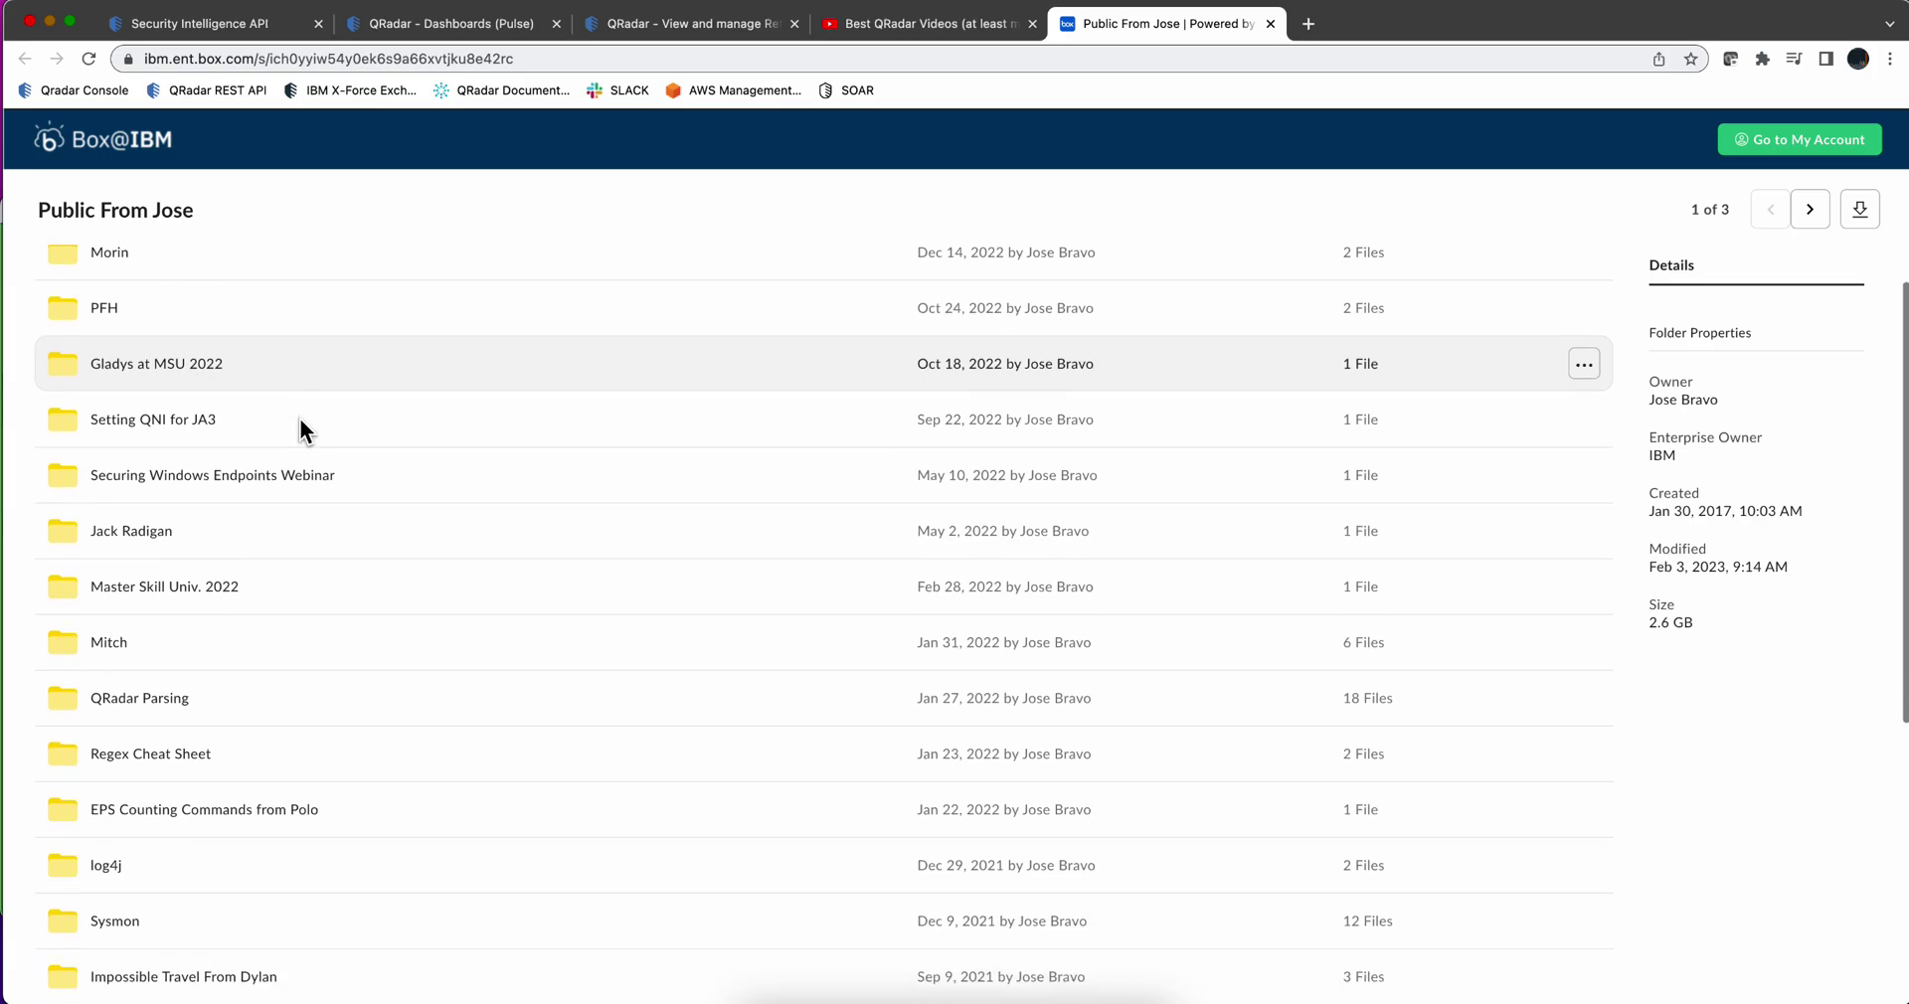
{"action": "scroll", "coordinate": [300, 419], "scroll_direction": "down", "scroll_amount": 5}
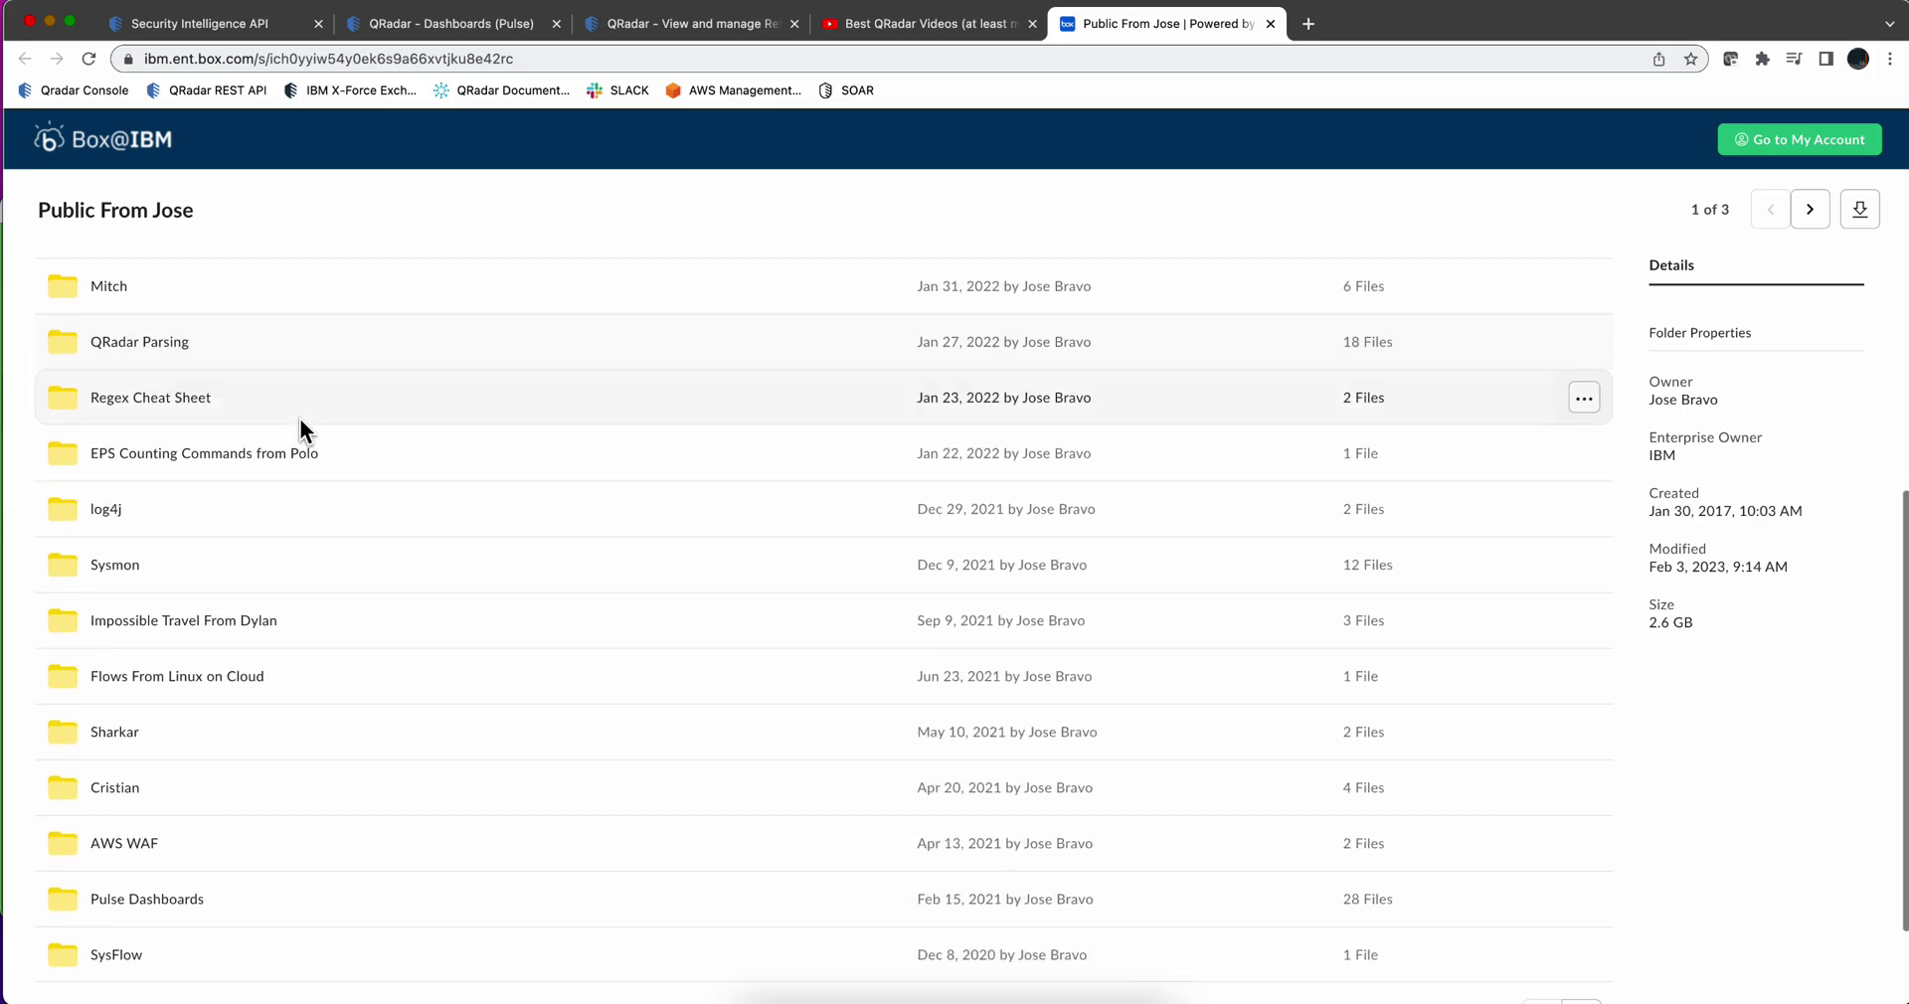
{"action": "scroll", "coordinate": [300, 417], "scroll_direction": "down", "scroll_amount": 1}
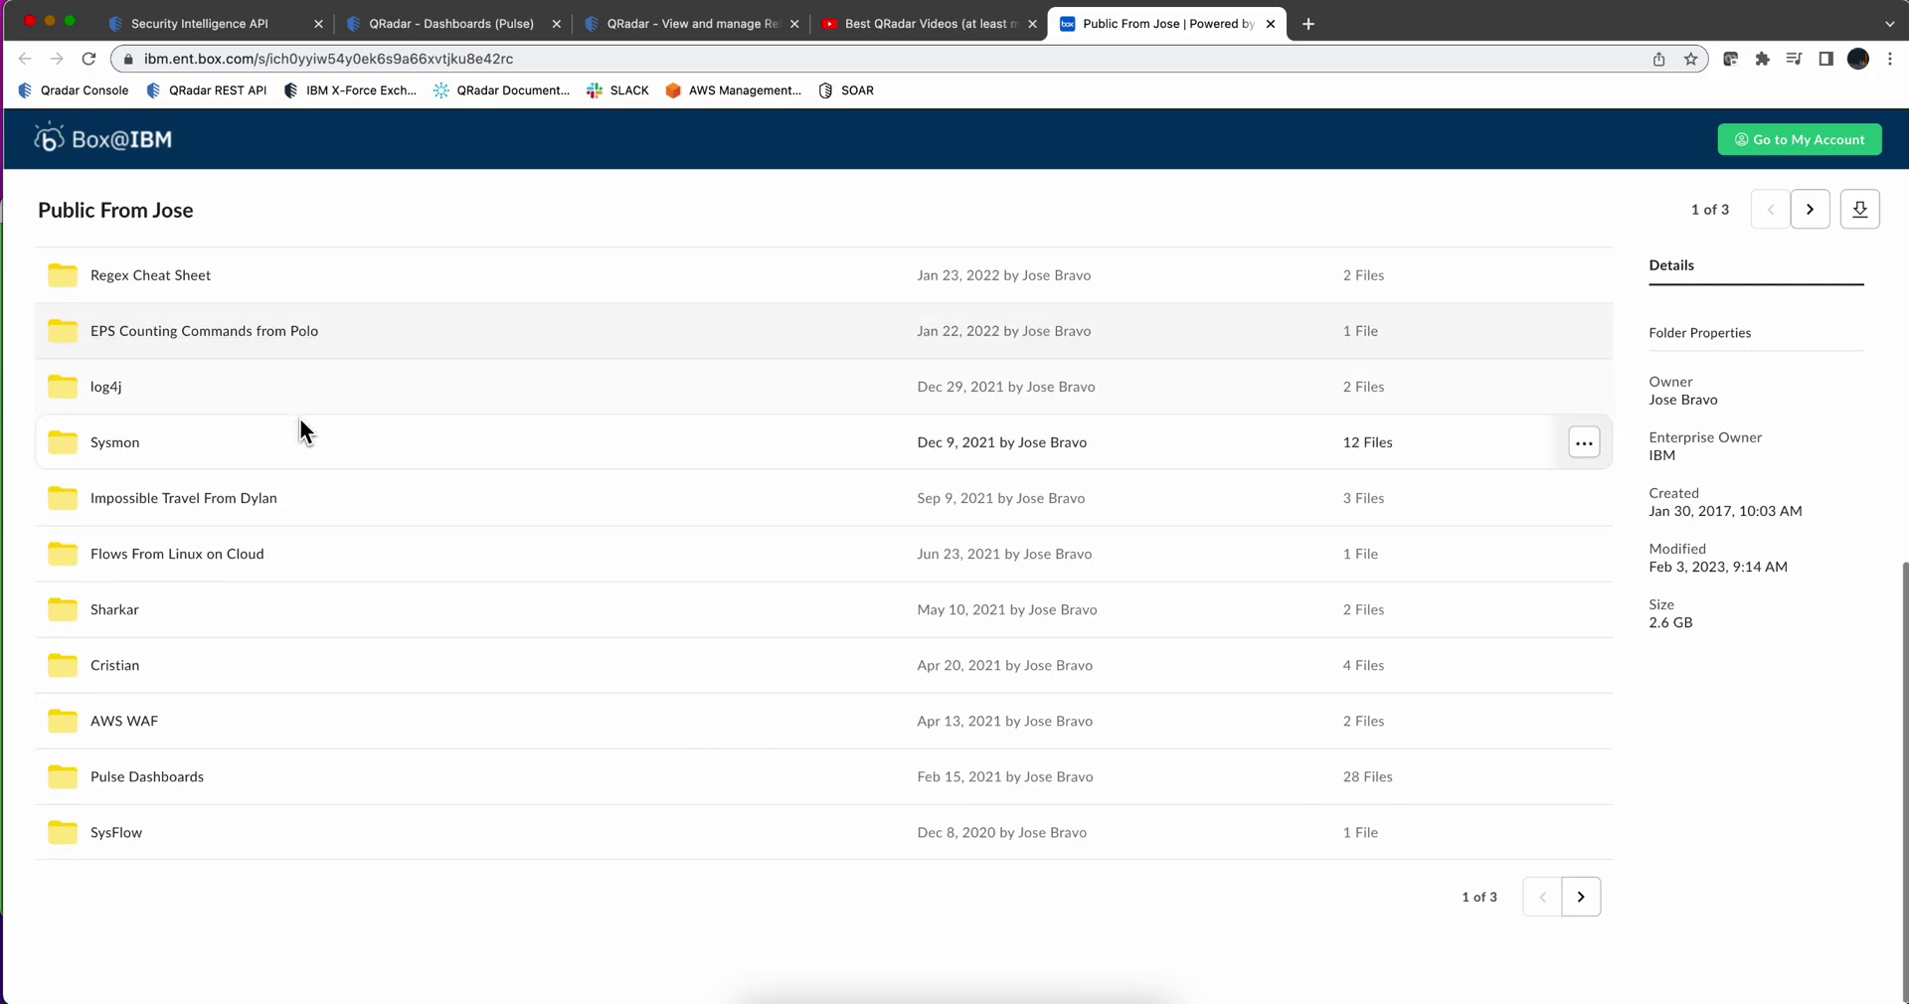
{"action": "left_click", "coordinate": [67, 774]}
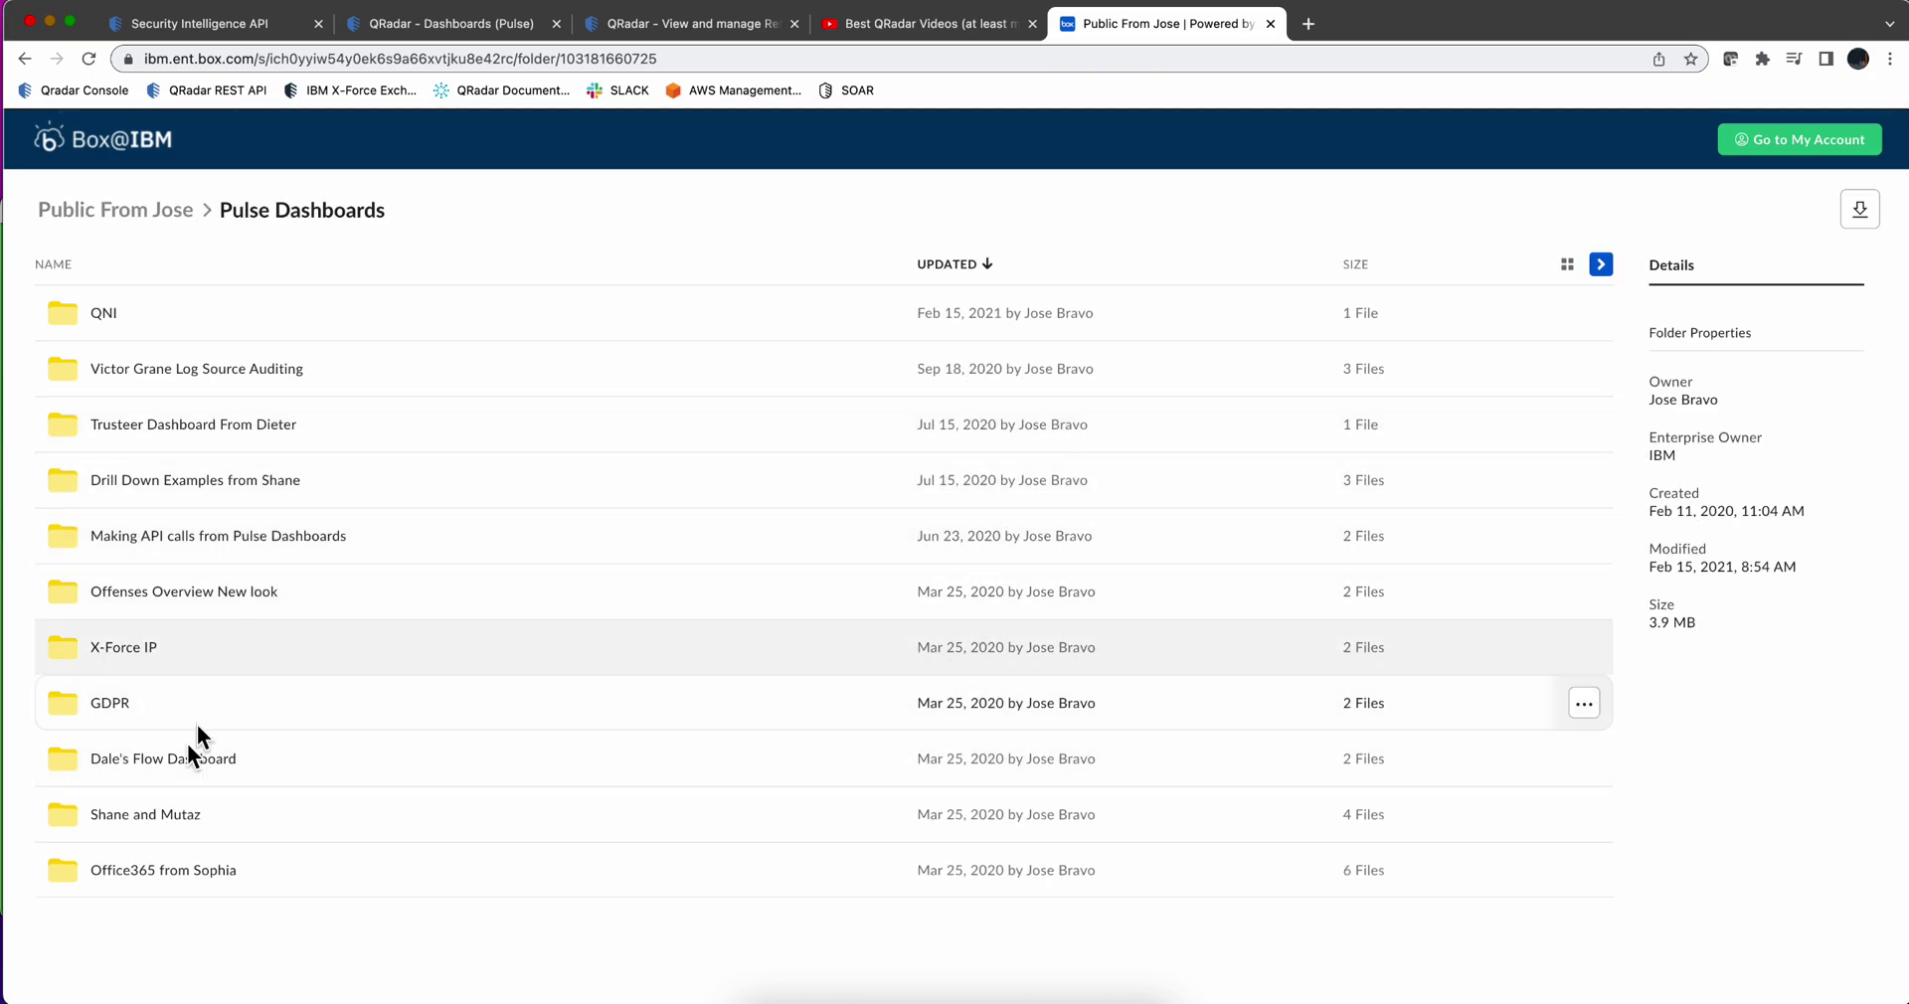
{"action": "left_click", "coordinate": [143, 821]}
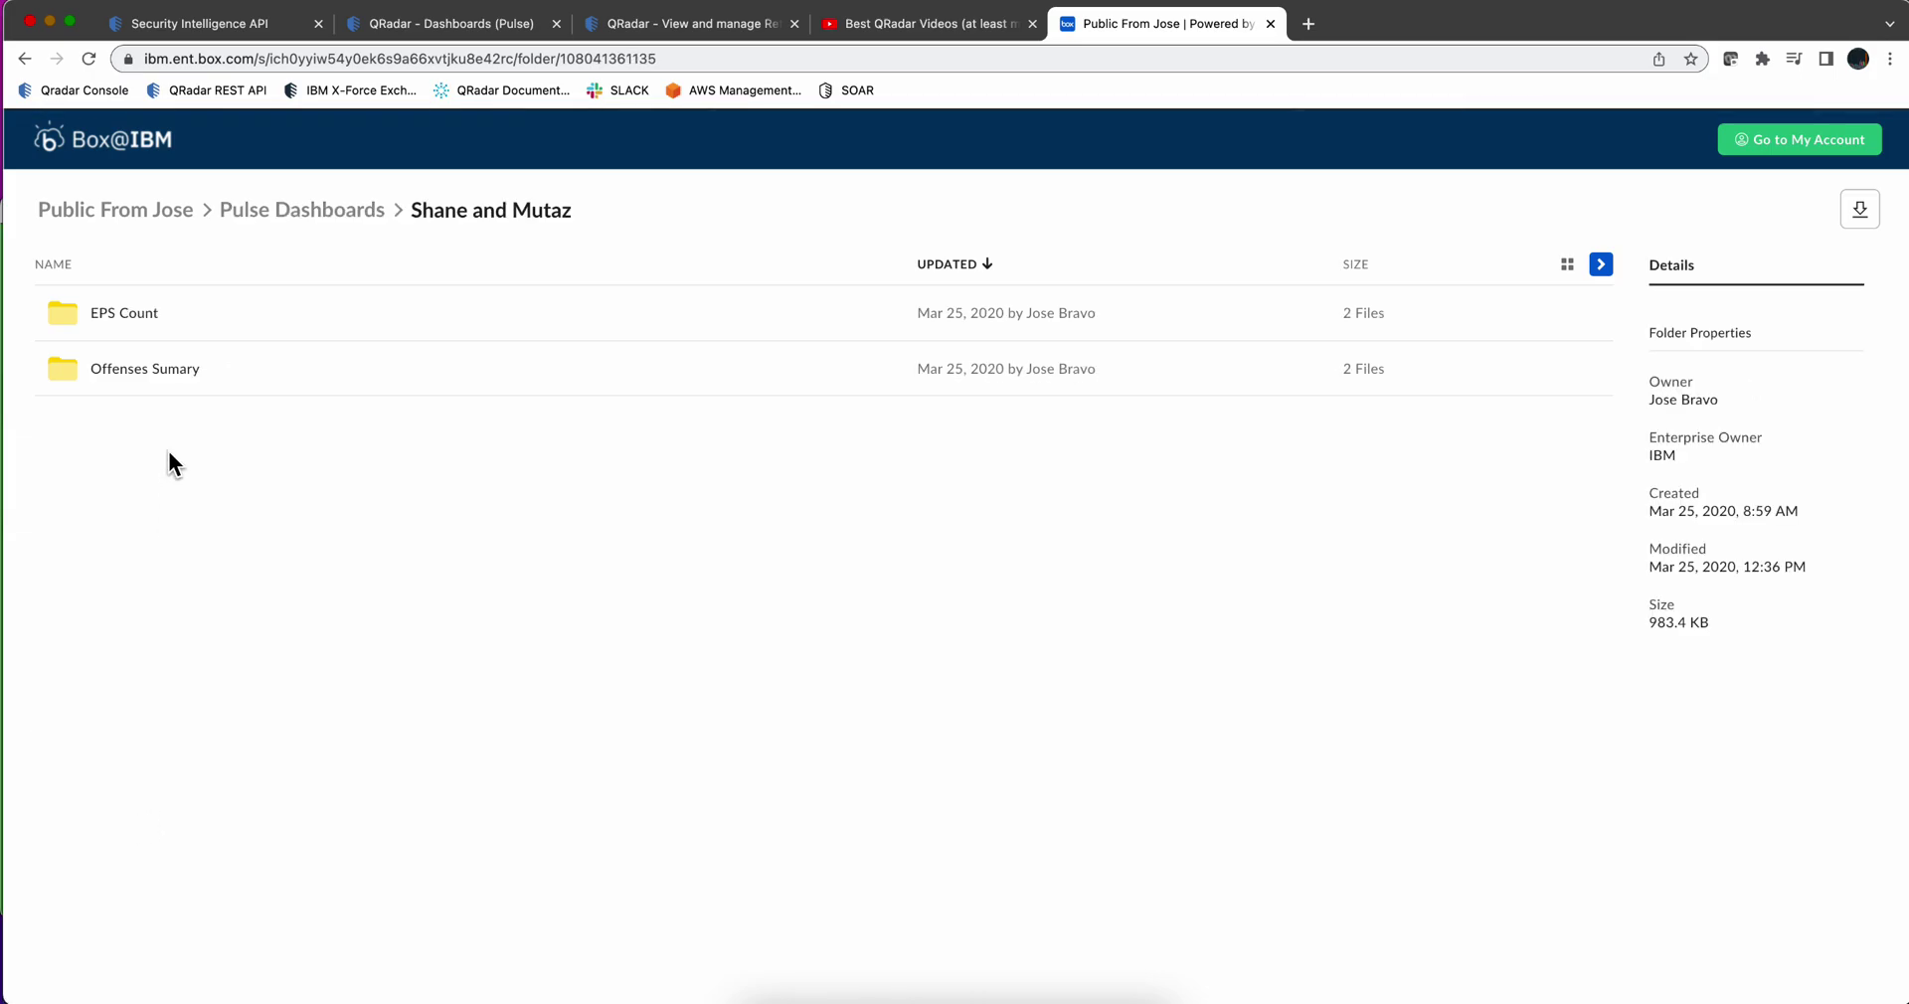
- Return to the Pulse Dashboards folder and open the Making API calls from Pulse Dashboards folder
{"action": "left_click", "coordinate": [25, 63]}
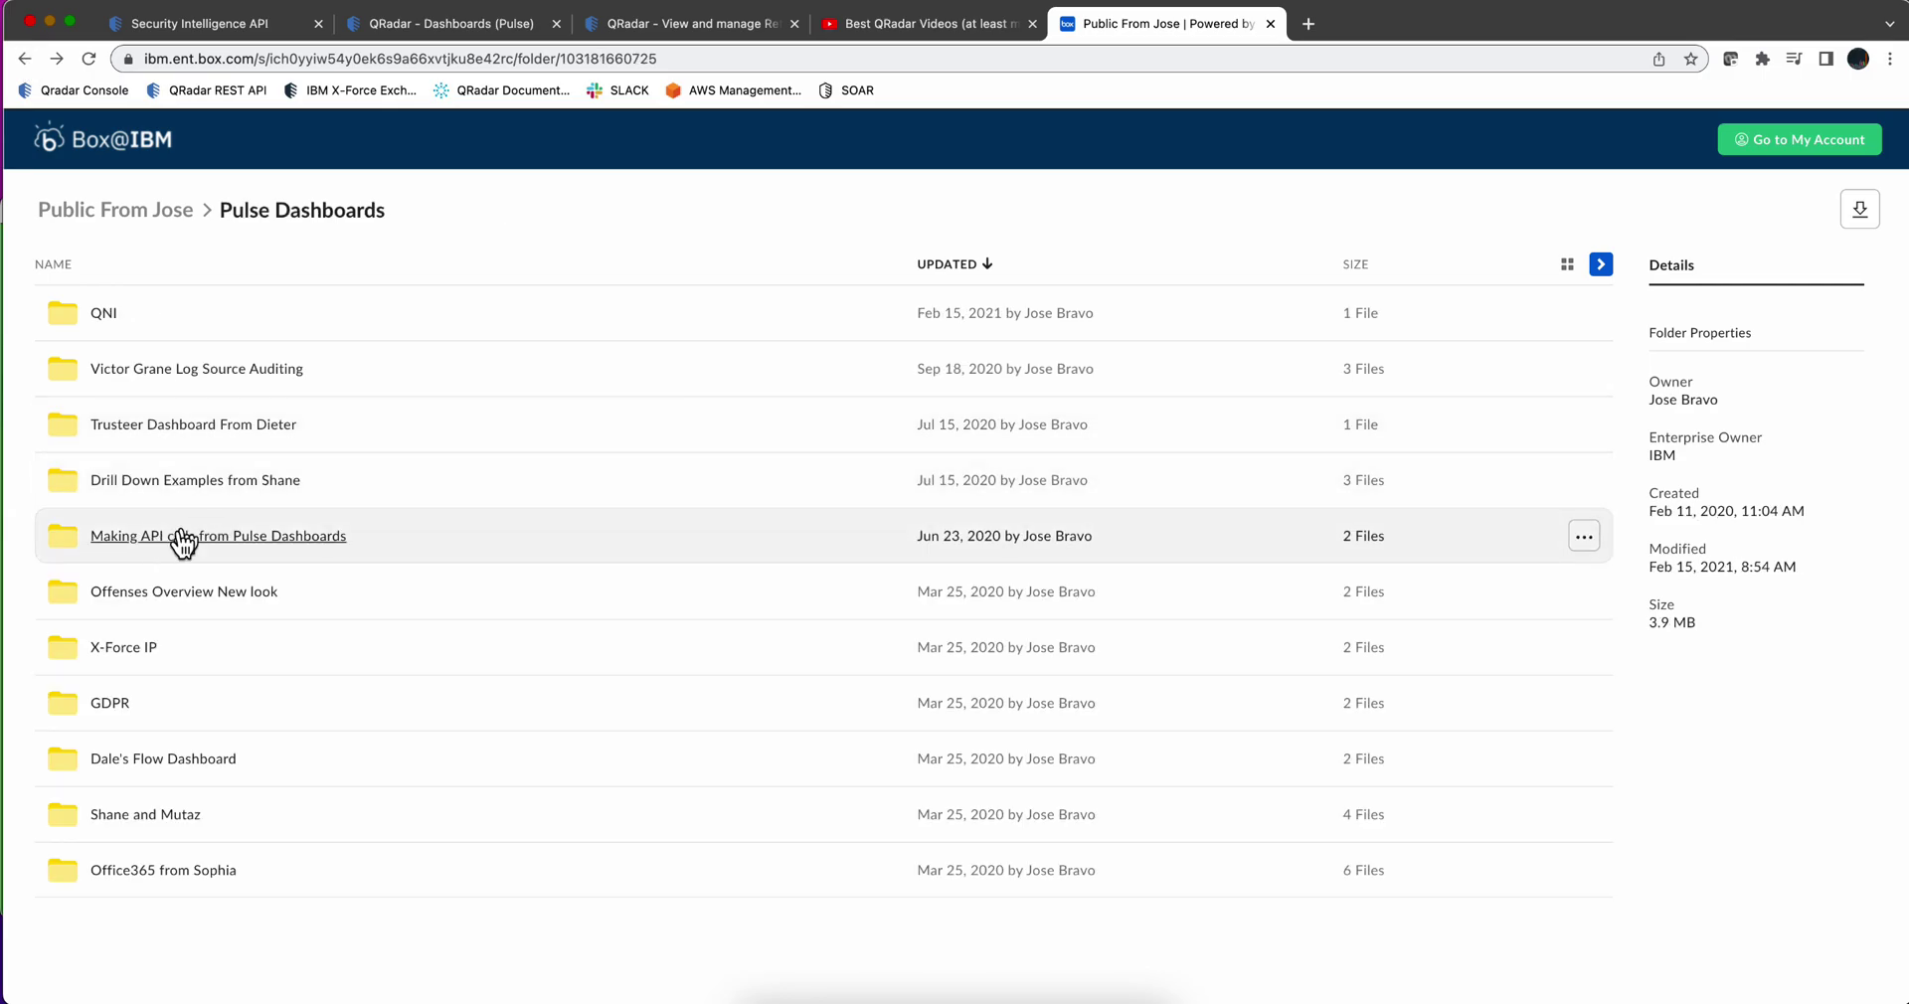
{"action": "left_click", "coordinate": [165, 538]}
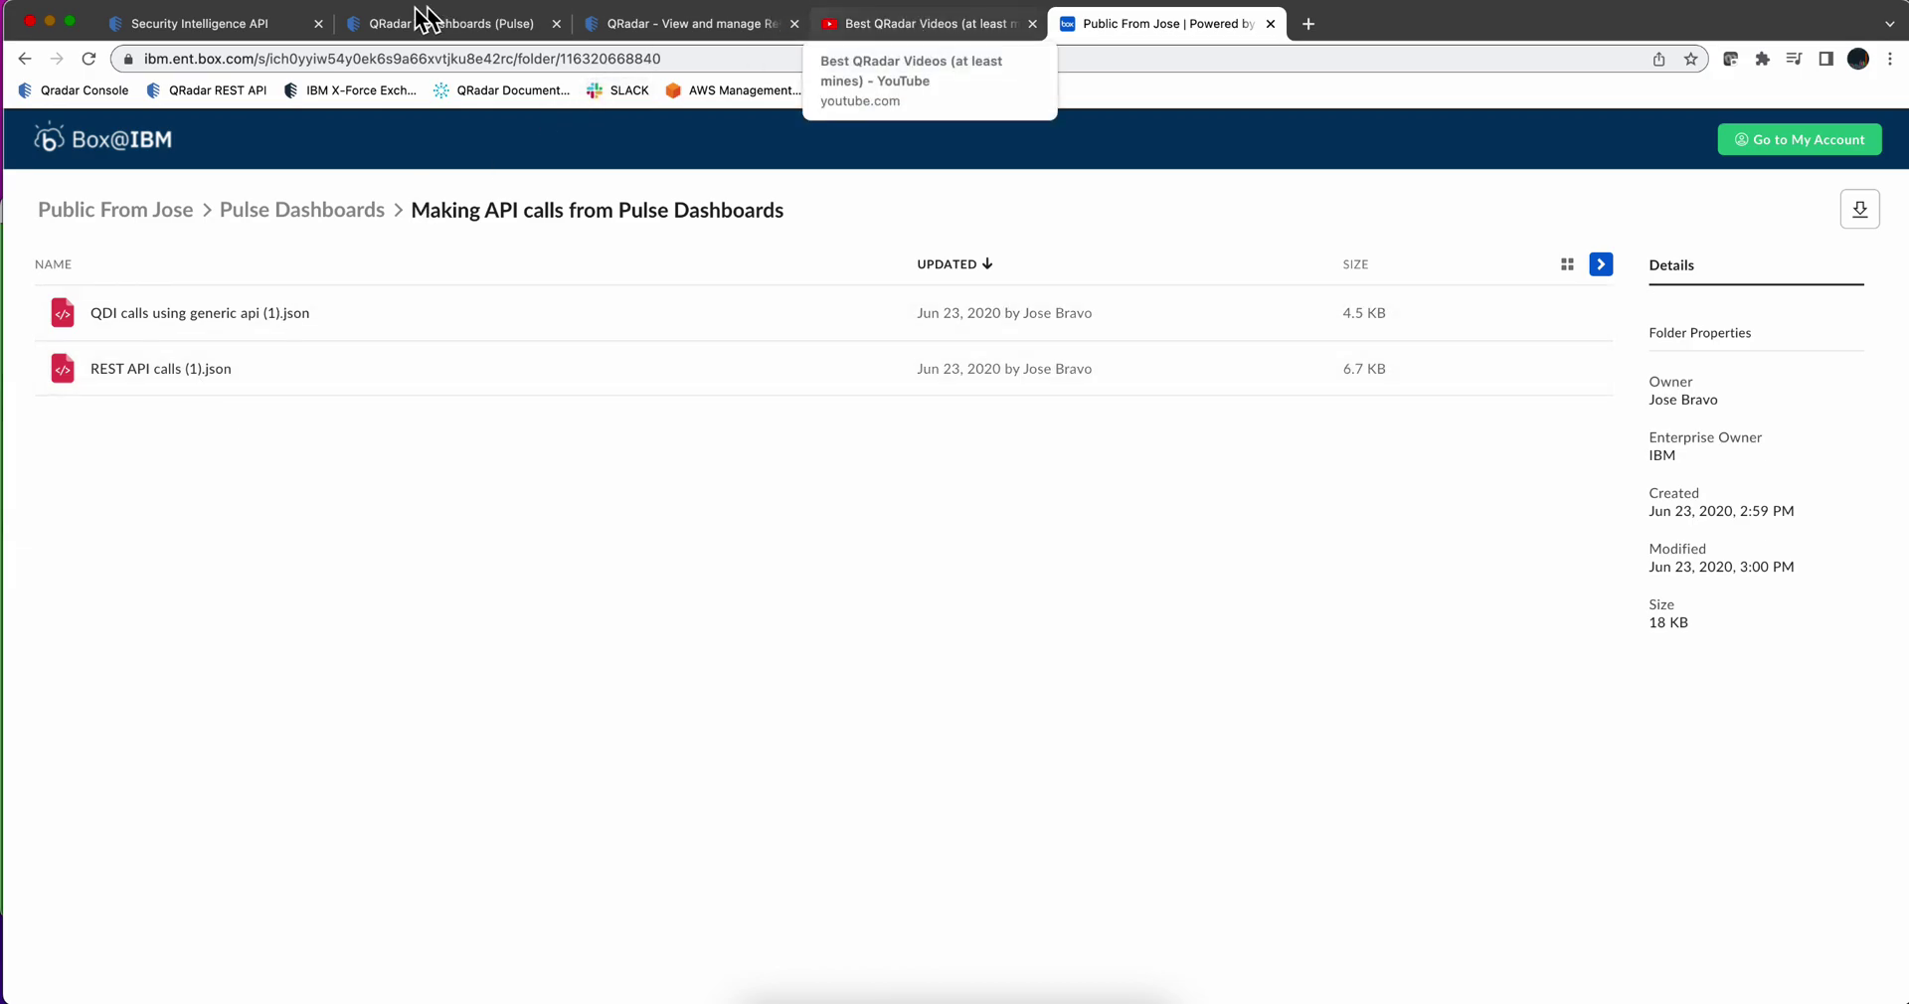
- Switch to the QRadar Pulse dashboards page and check the dashboard list for the option to create a dashboard
{"action": "left_click", "coordinate": [467, 28]}
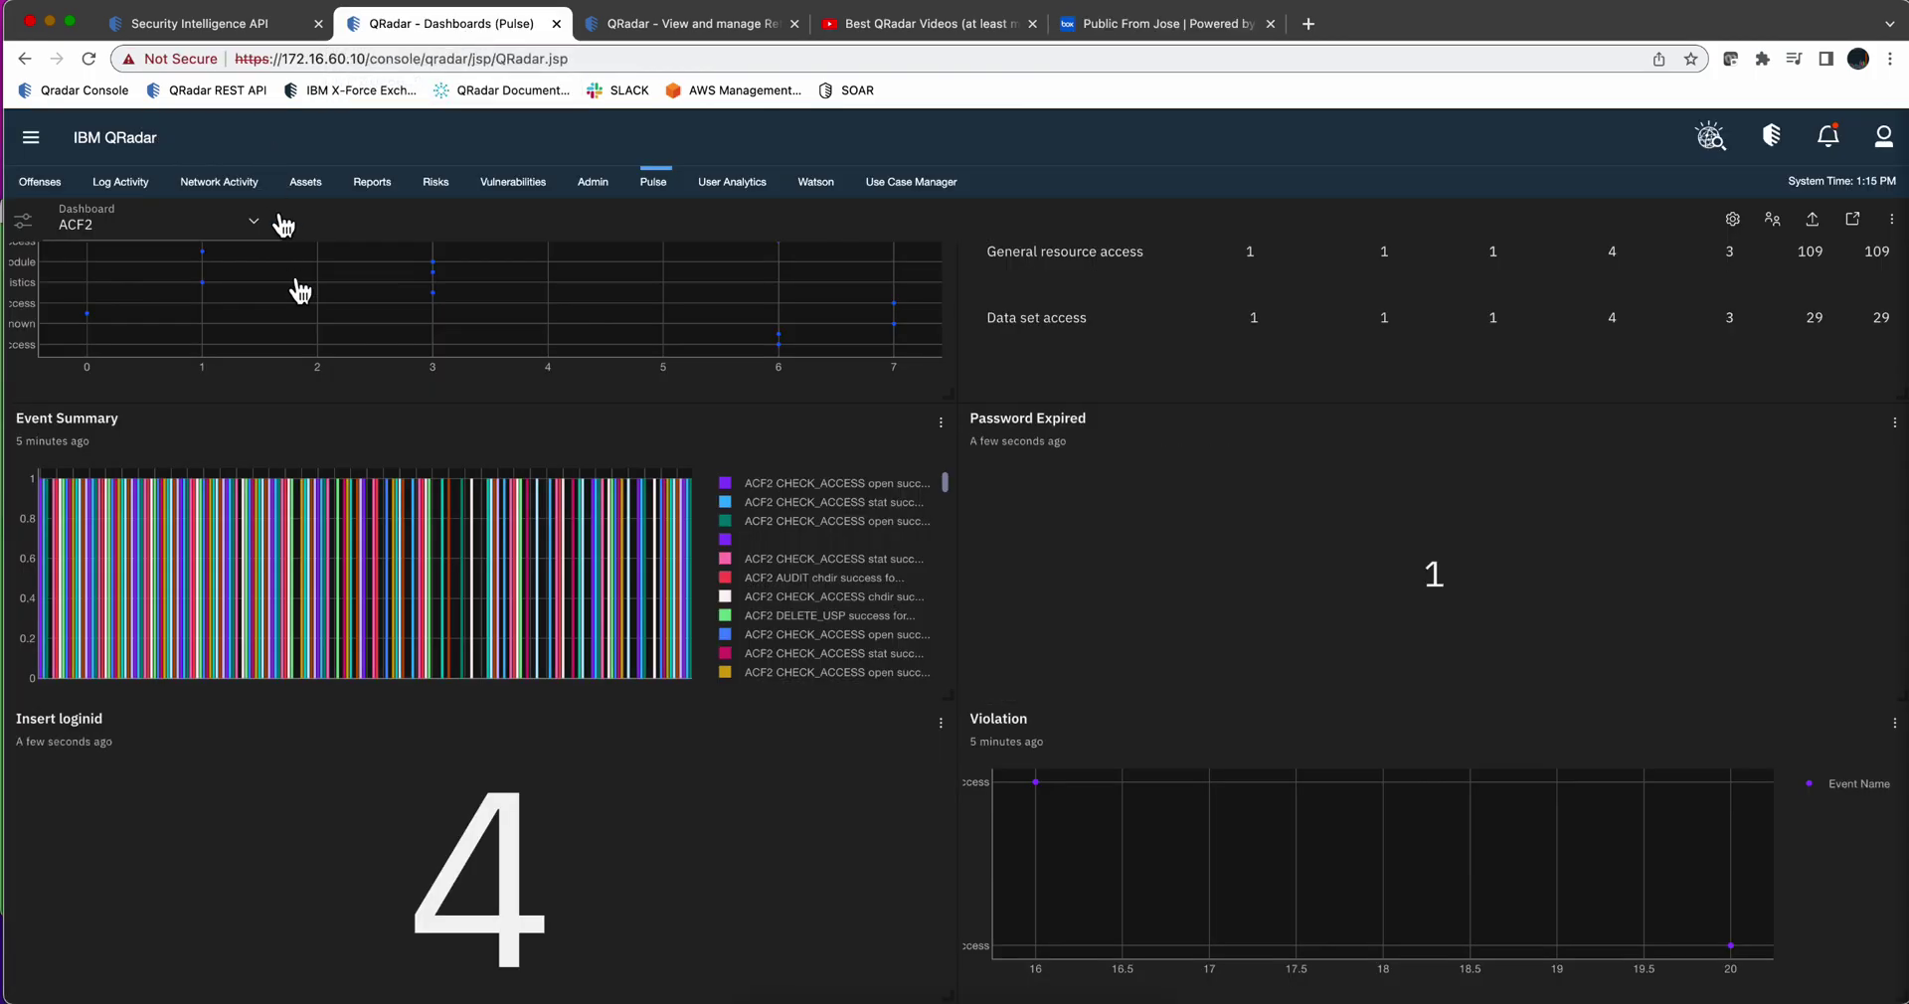
{"action": "scroll", "coordinate": [307, 407], "scroll_direction": "up", "scroll_amount": 8}
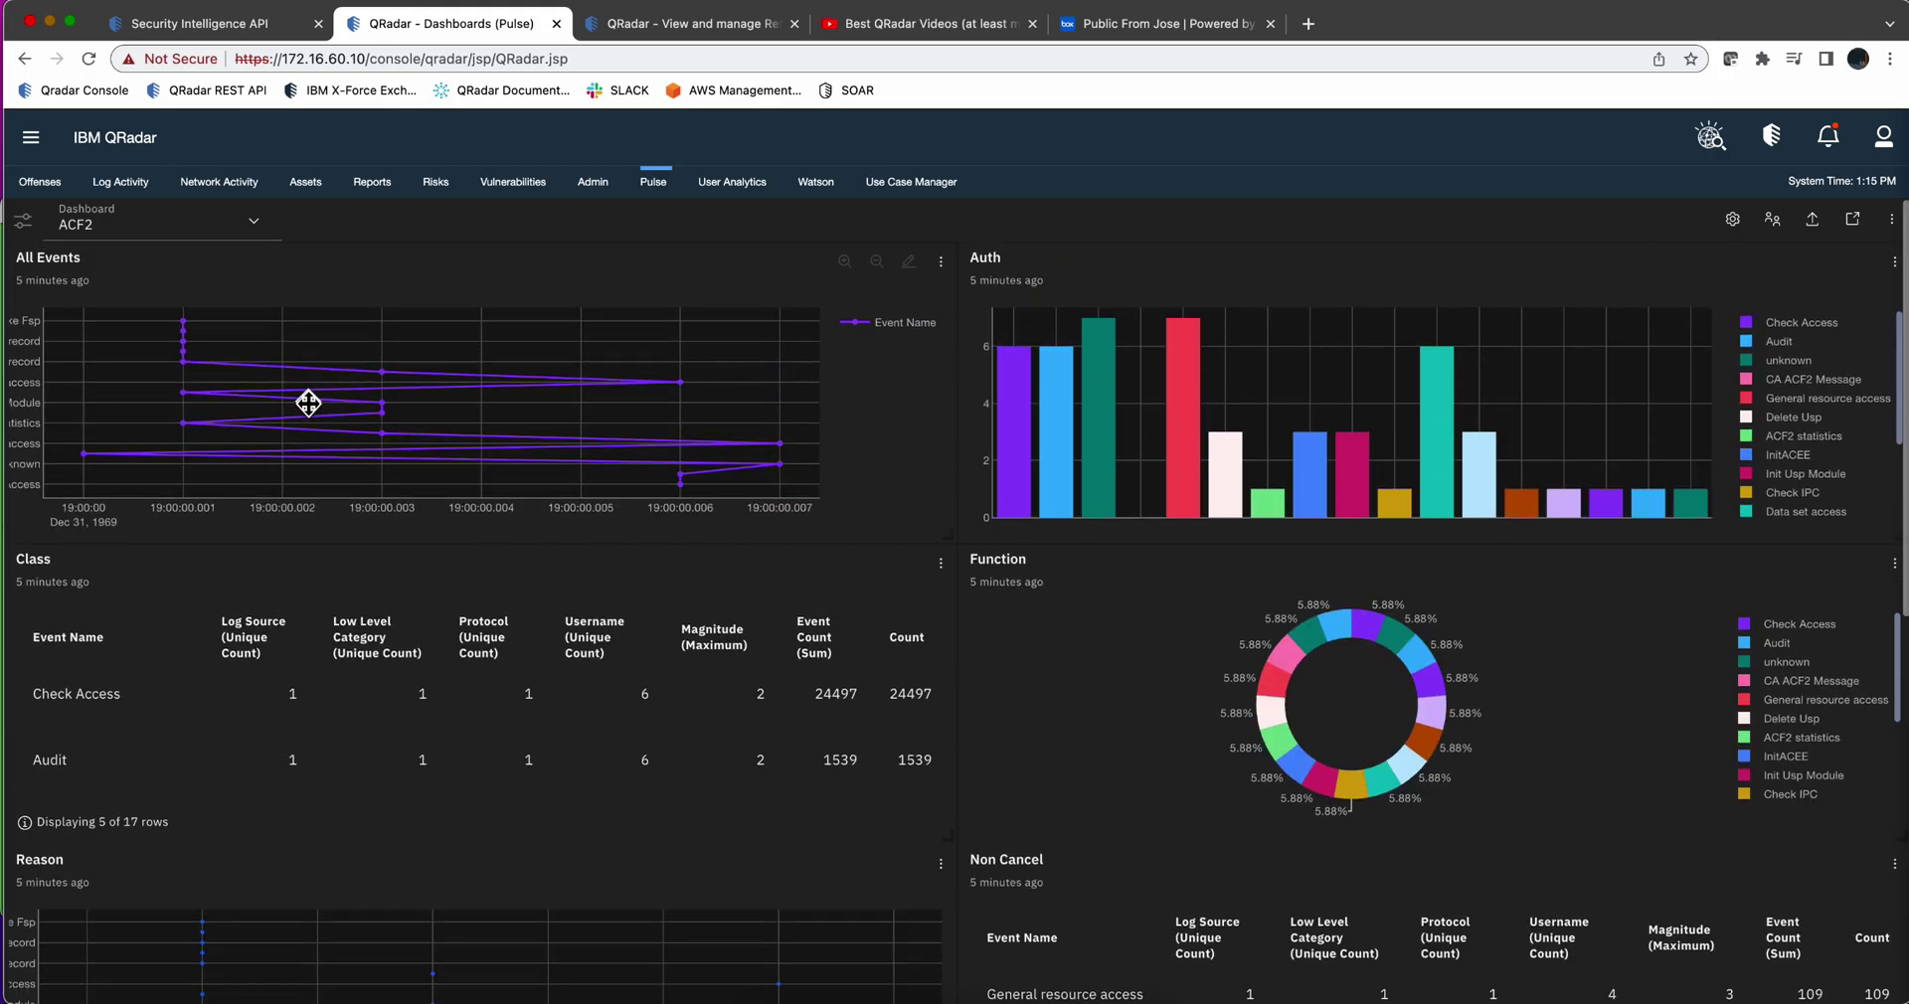
{"action": "left_click", "coordinate": [255, 226]}
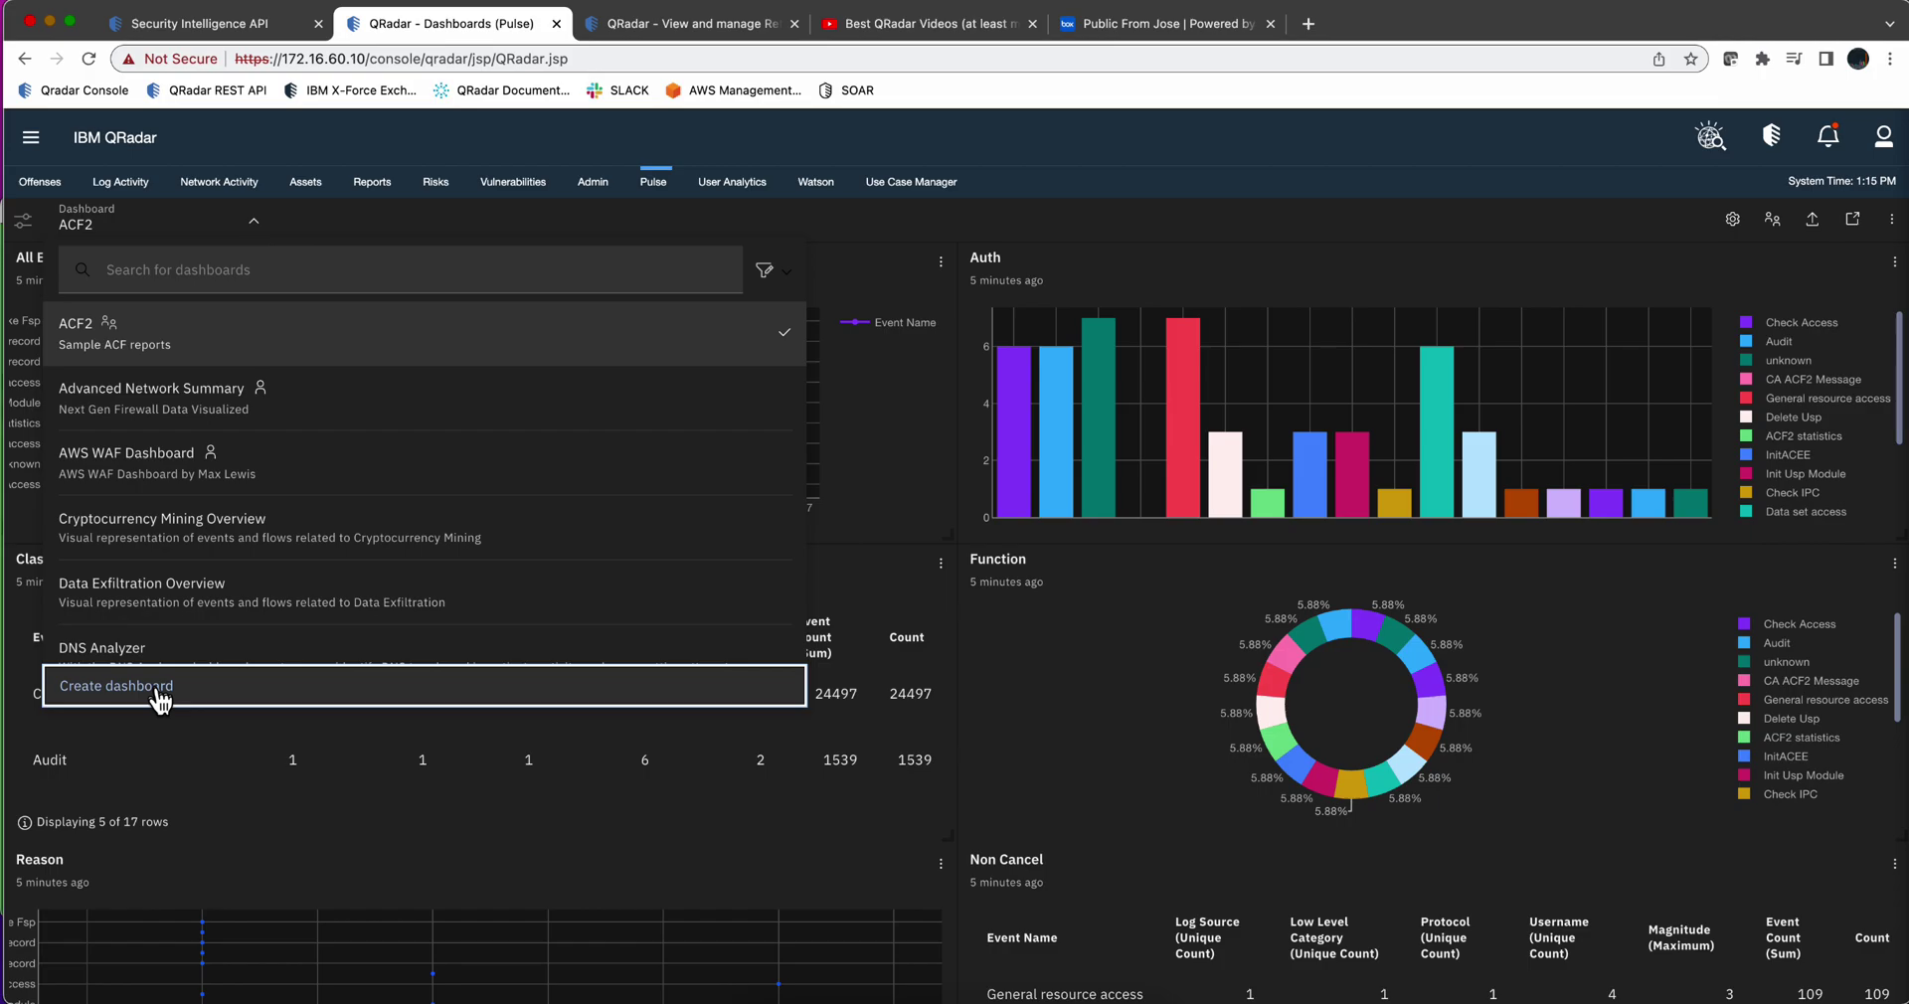
{"action": "left_click", "coordinate": [255, 225]}
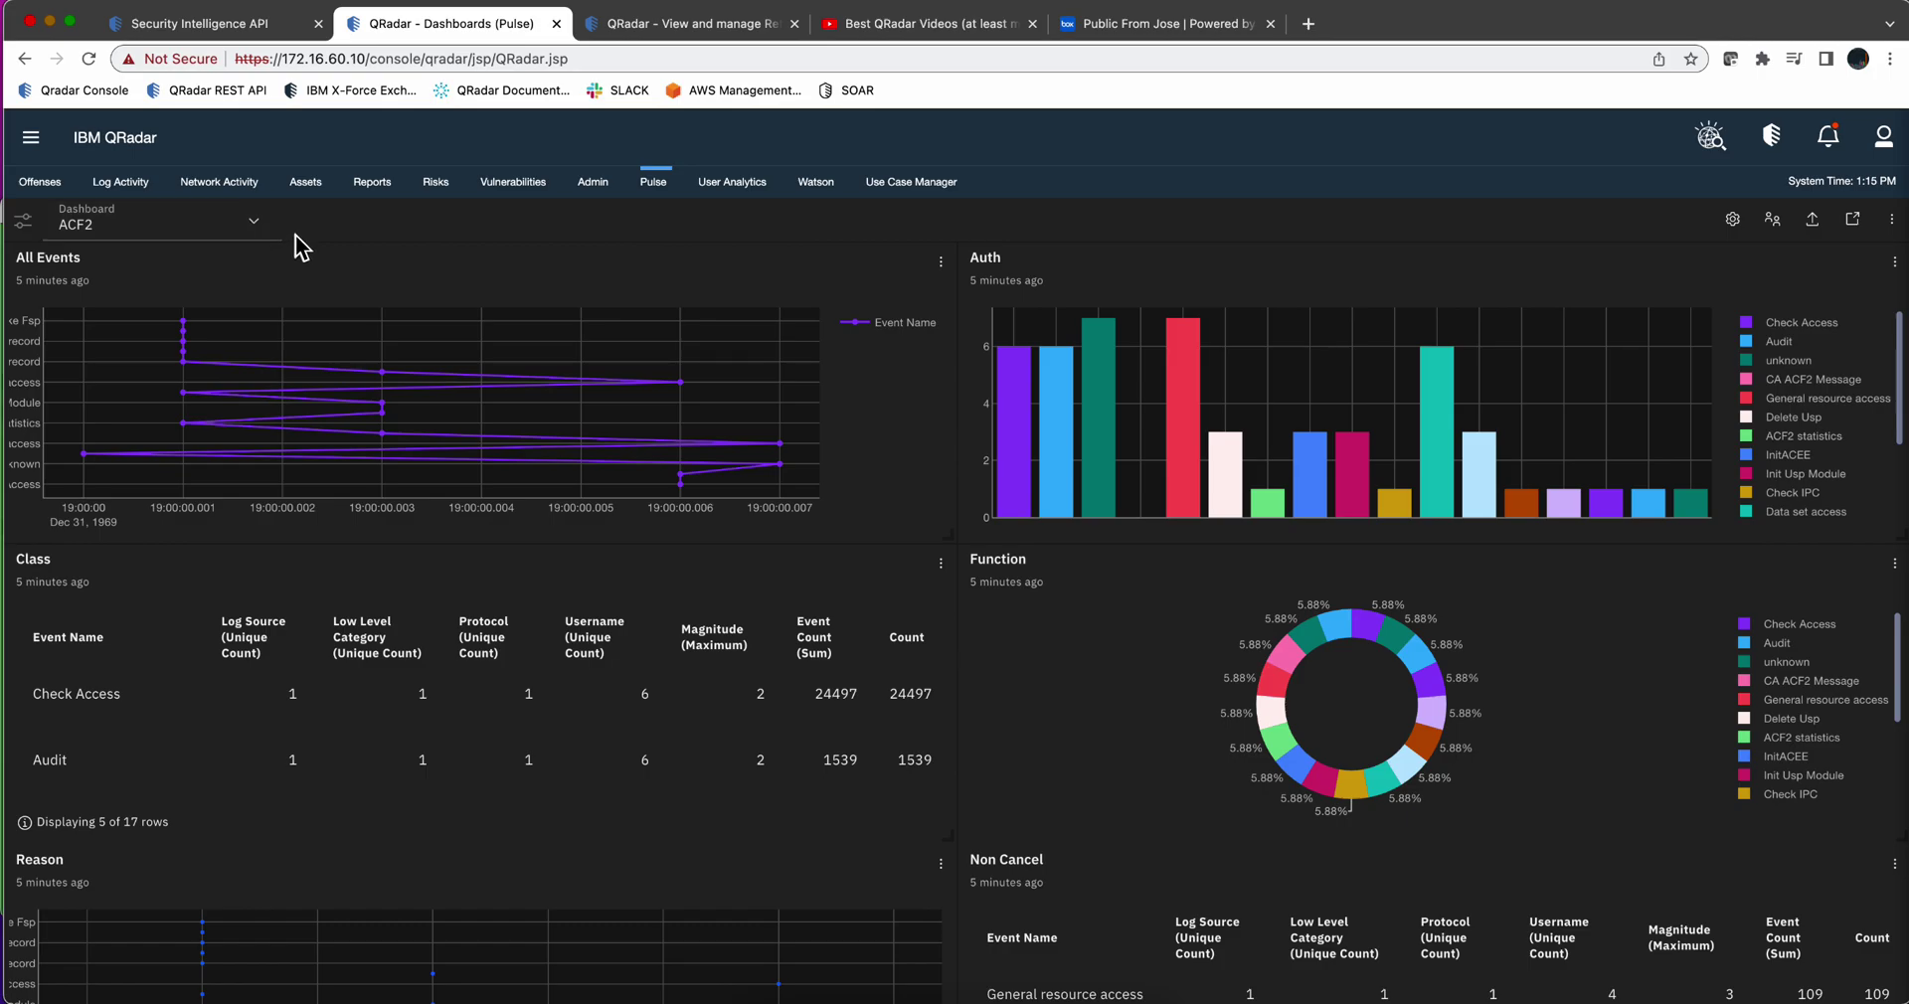
- Find the REST API calls dashboard among the available Pulse dashboards and open it
{"action": "left_click", "coordinate": [199, 232]}
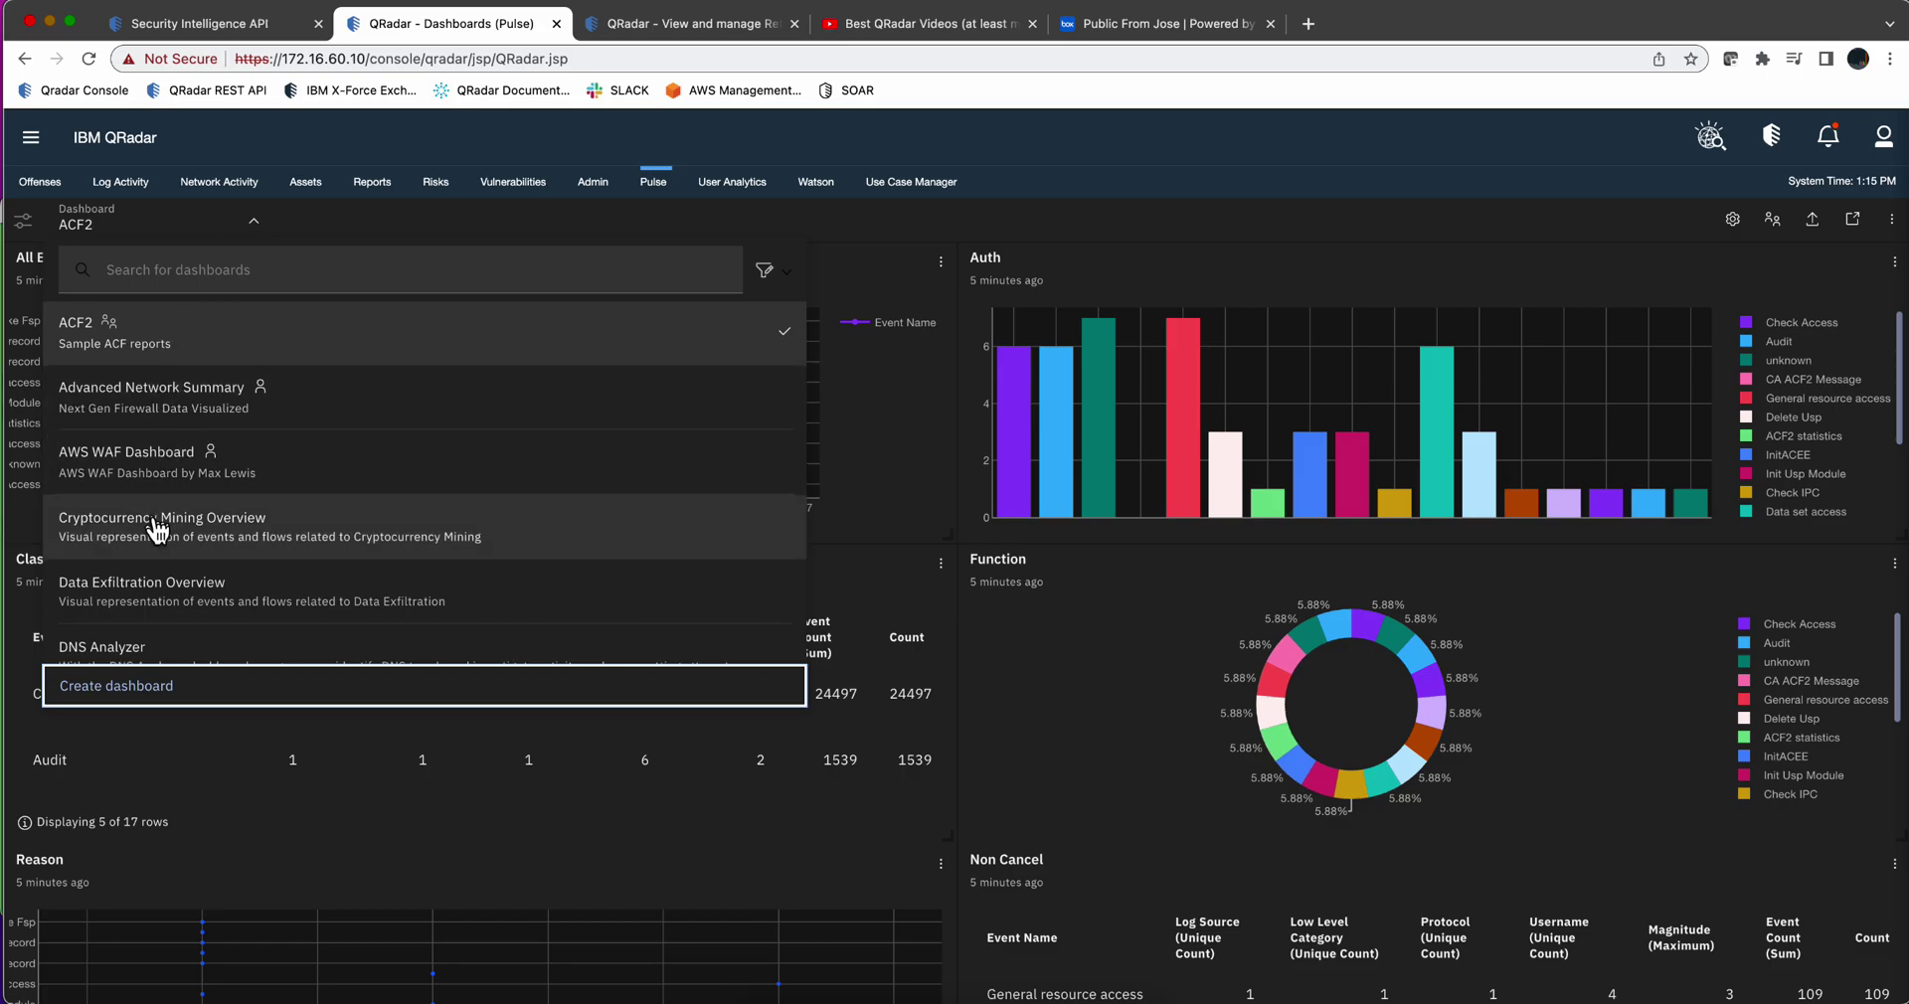
{"action": "scroll", "coordinate": [154, 525], "scroll_direction": "down", "scroll_amount": 5}
{"action": "scroll", "coordinate": [154, 525], "scroll_direction": "down", "scroll_amount": 8}
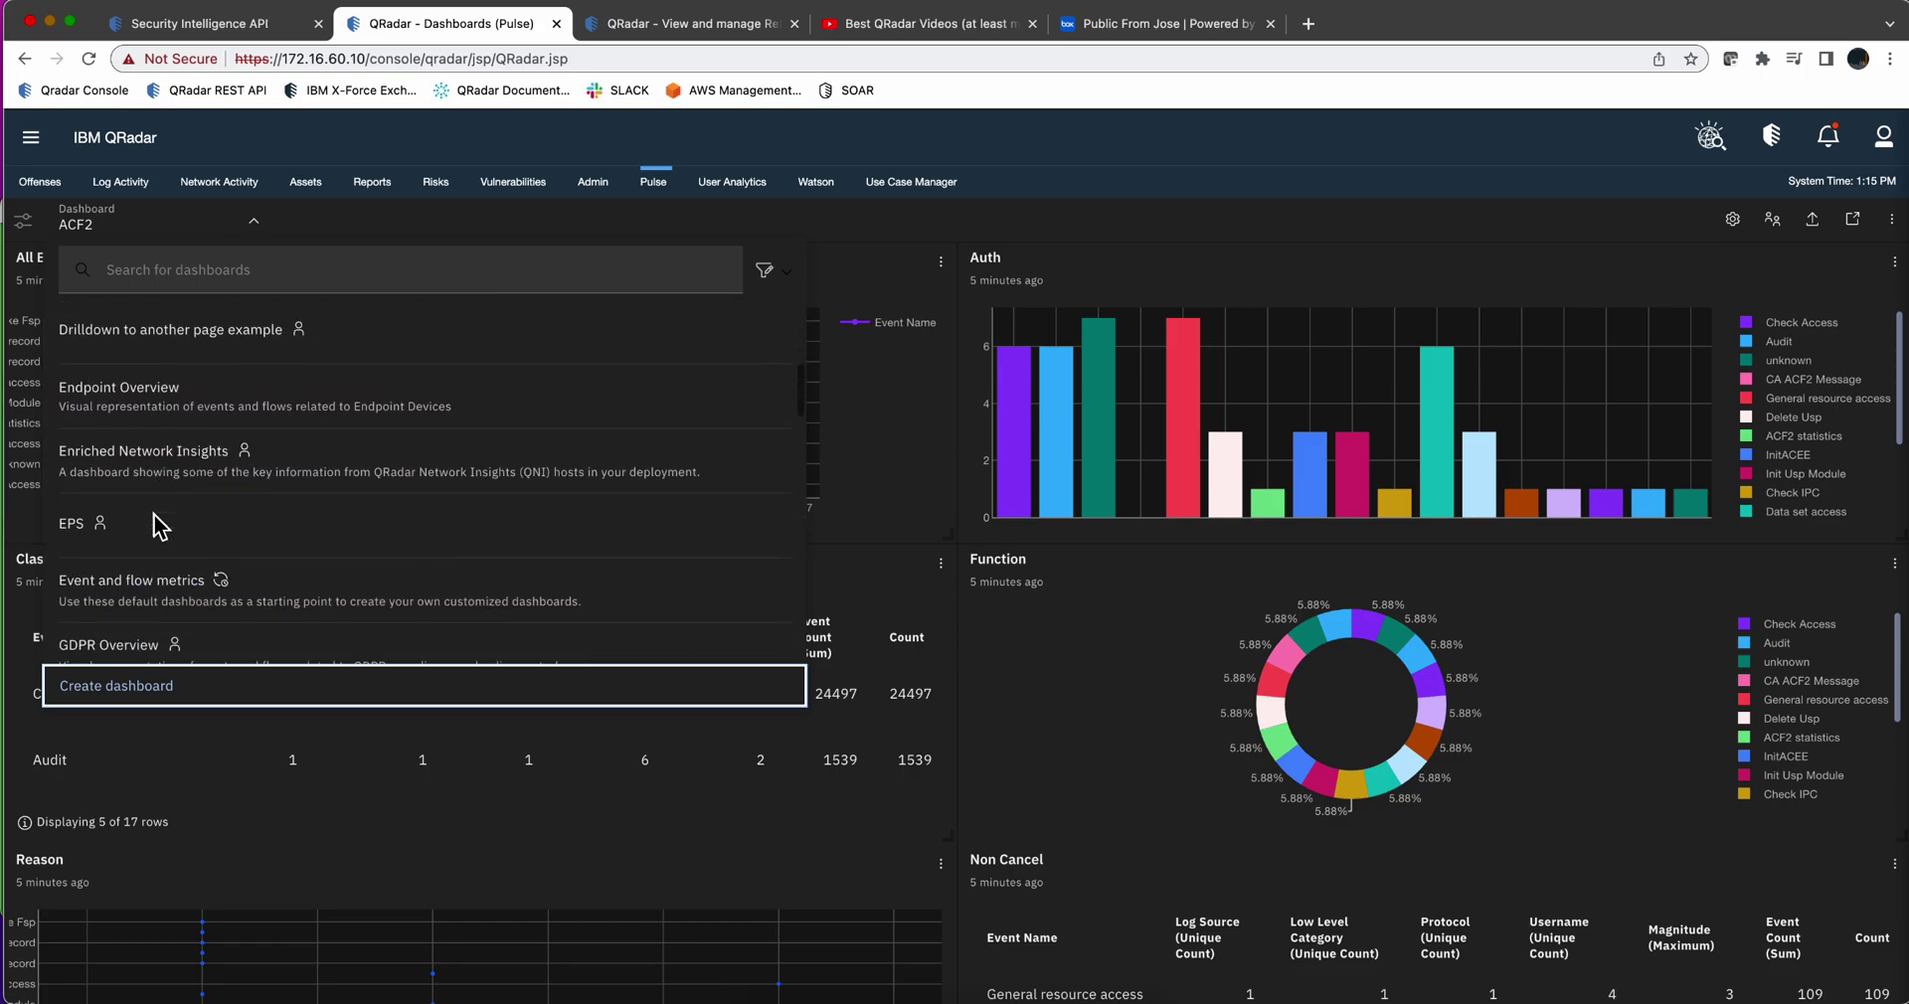
{"action": "scroll", "coordinate": [154, 518], "scroll_direction": "down", "scroll_amount": 15}
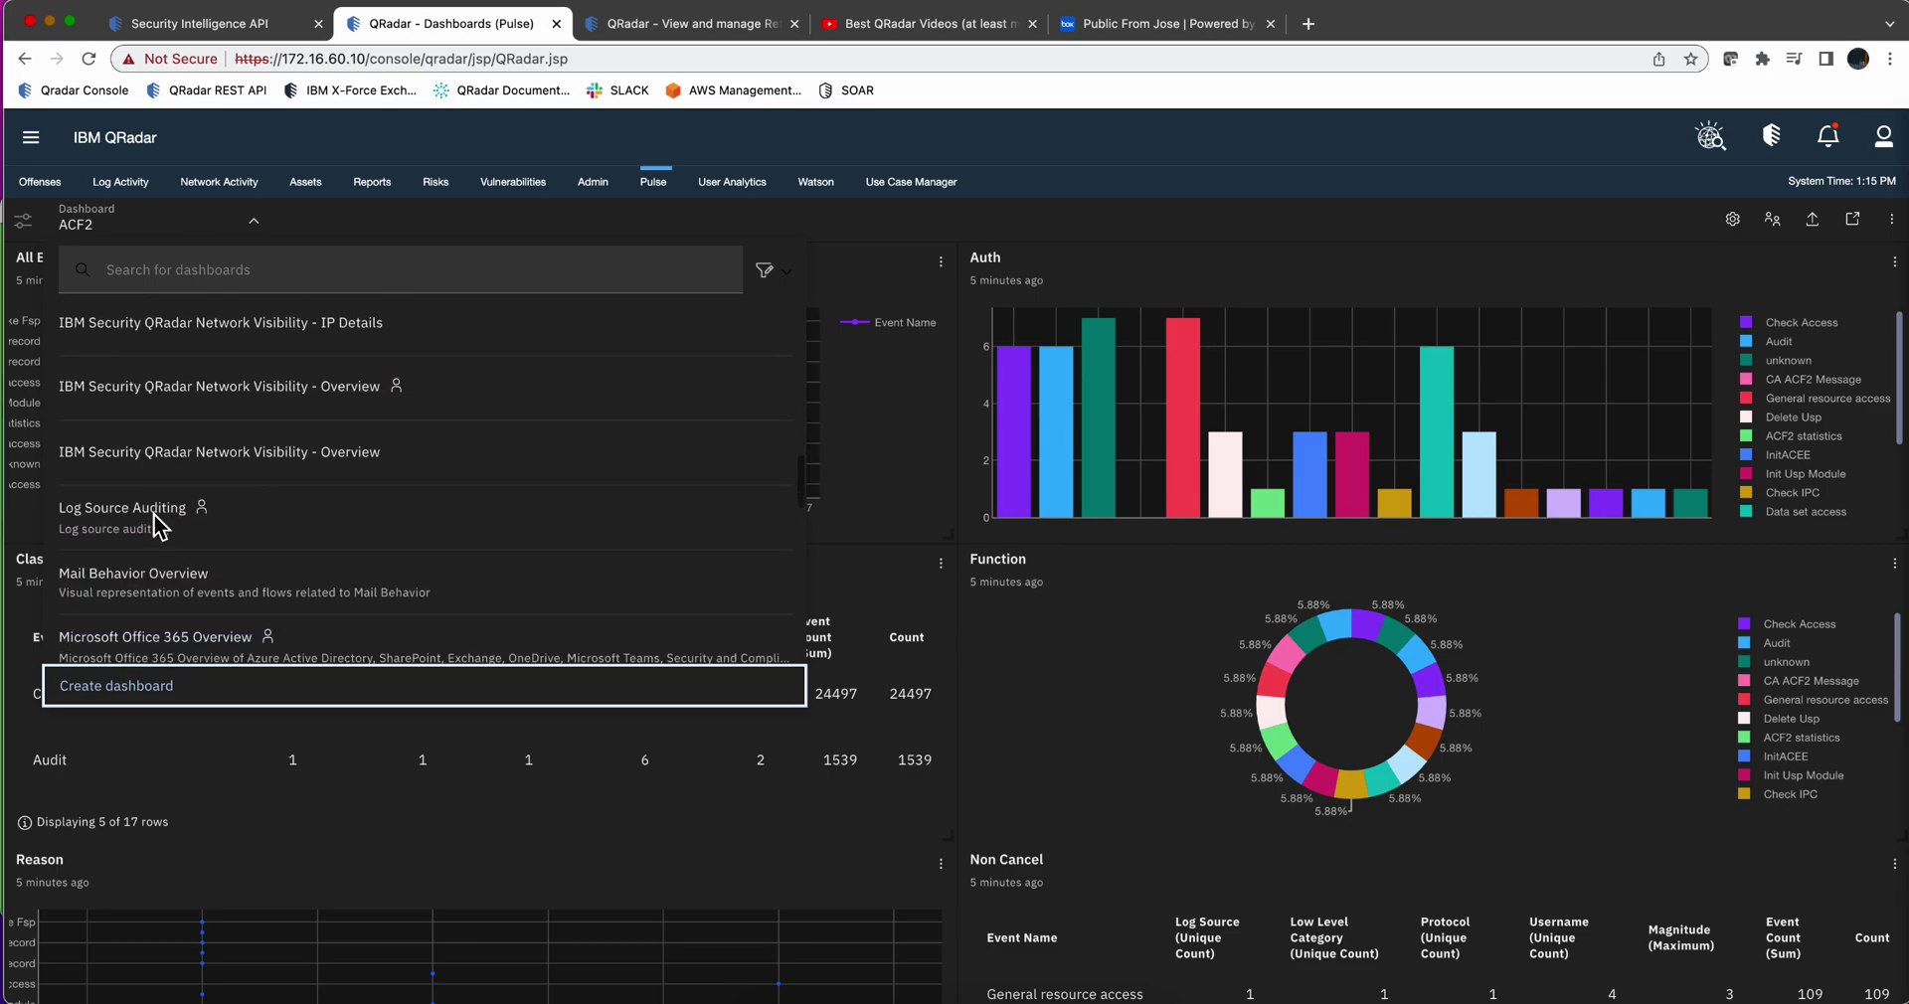
{"action": "scroll", "coordinate": [153, 515], "scroll_direction": "down", "scroll_amount": 5}
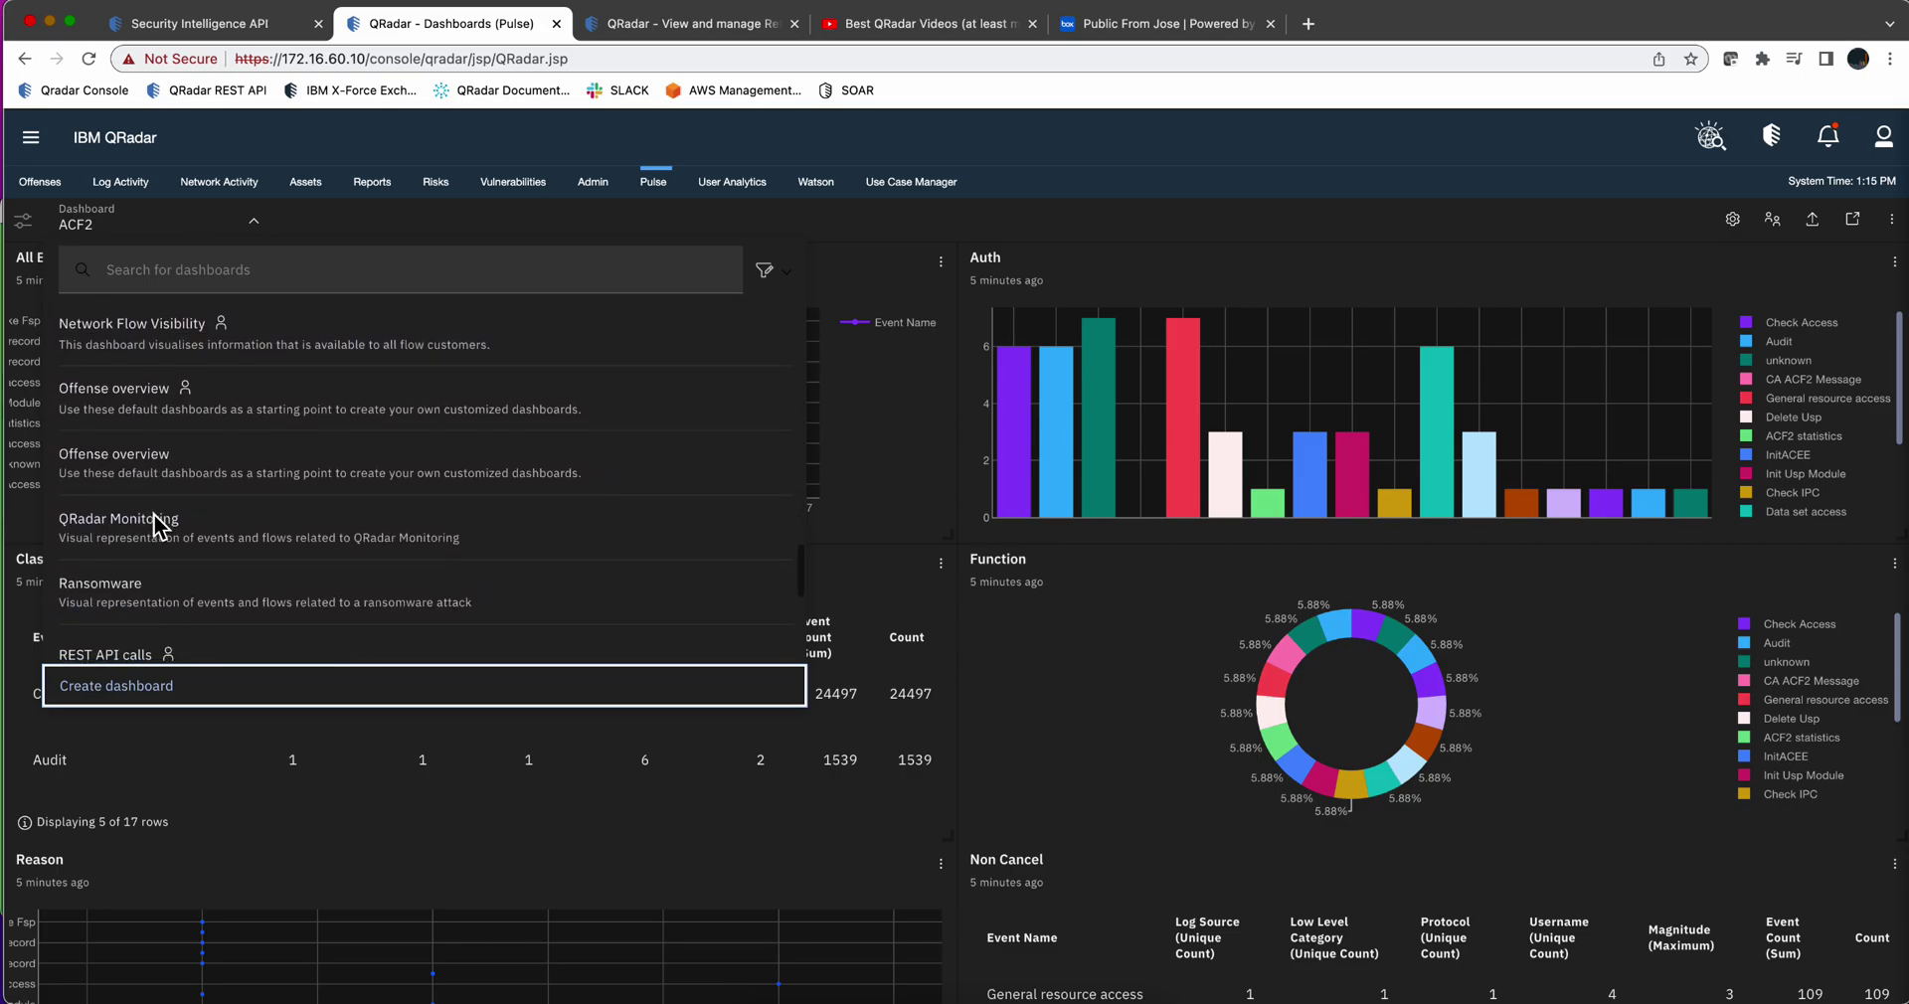
{"action": "left_click", "coordinate": [128, 445]}
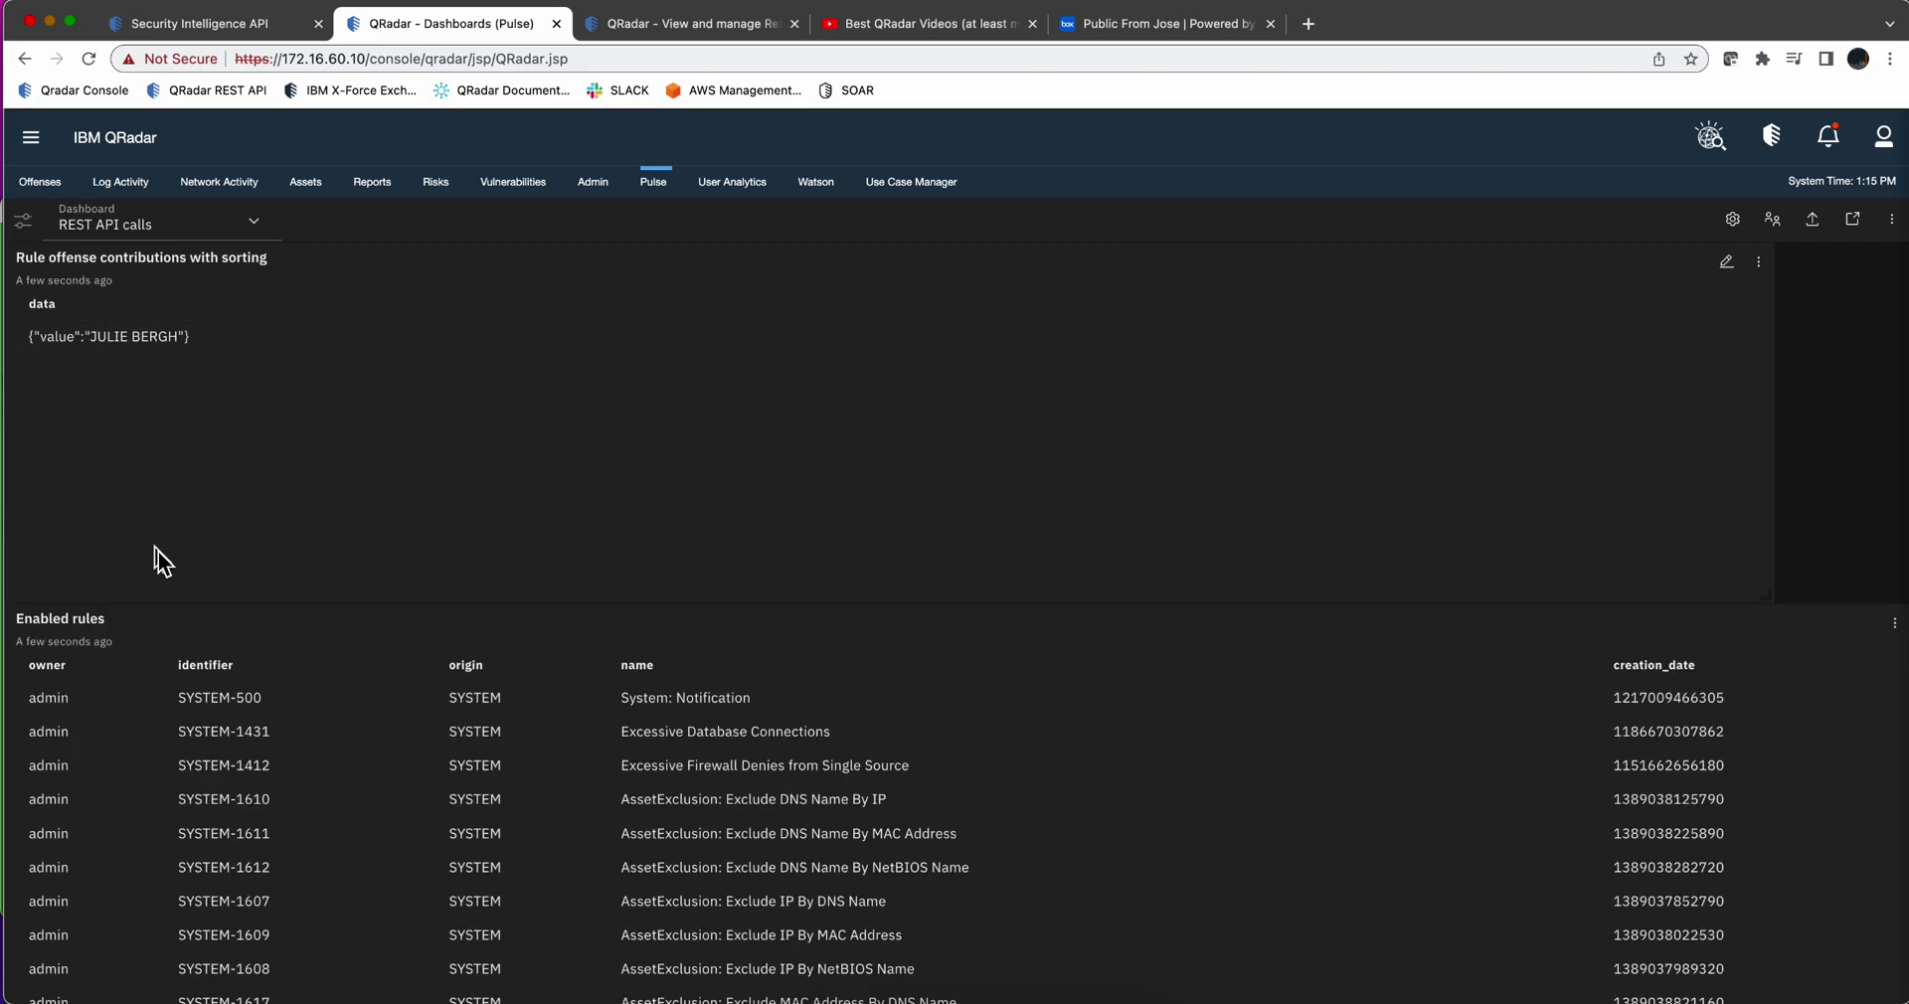
- Open the Enabled rules dashboard item for editing and rename it Reference Set Content
{"action": "scroll", "coordinate": [176, 579], "scroll_direction": "down", "scroll_amount": 4}
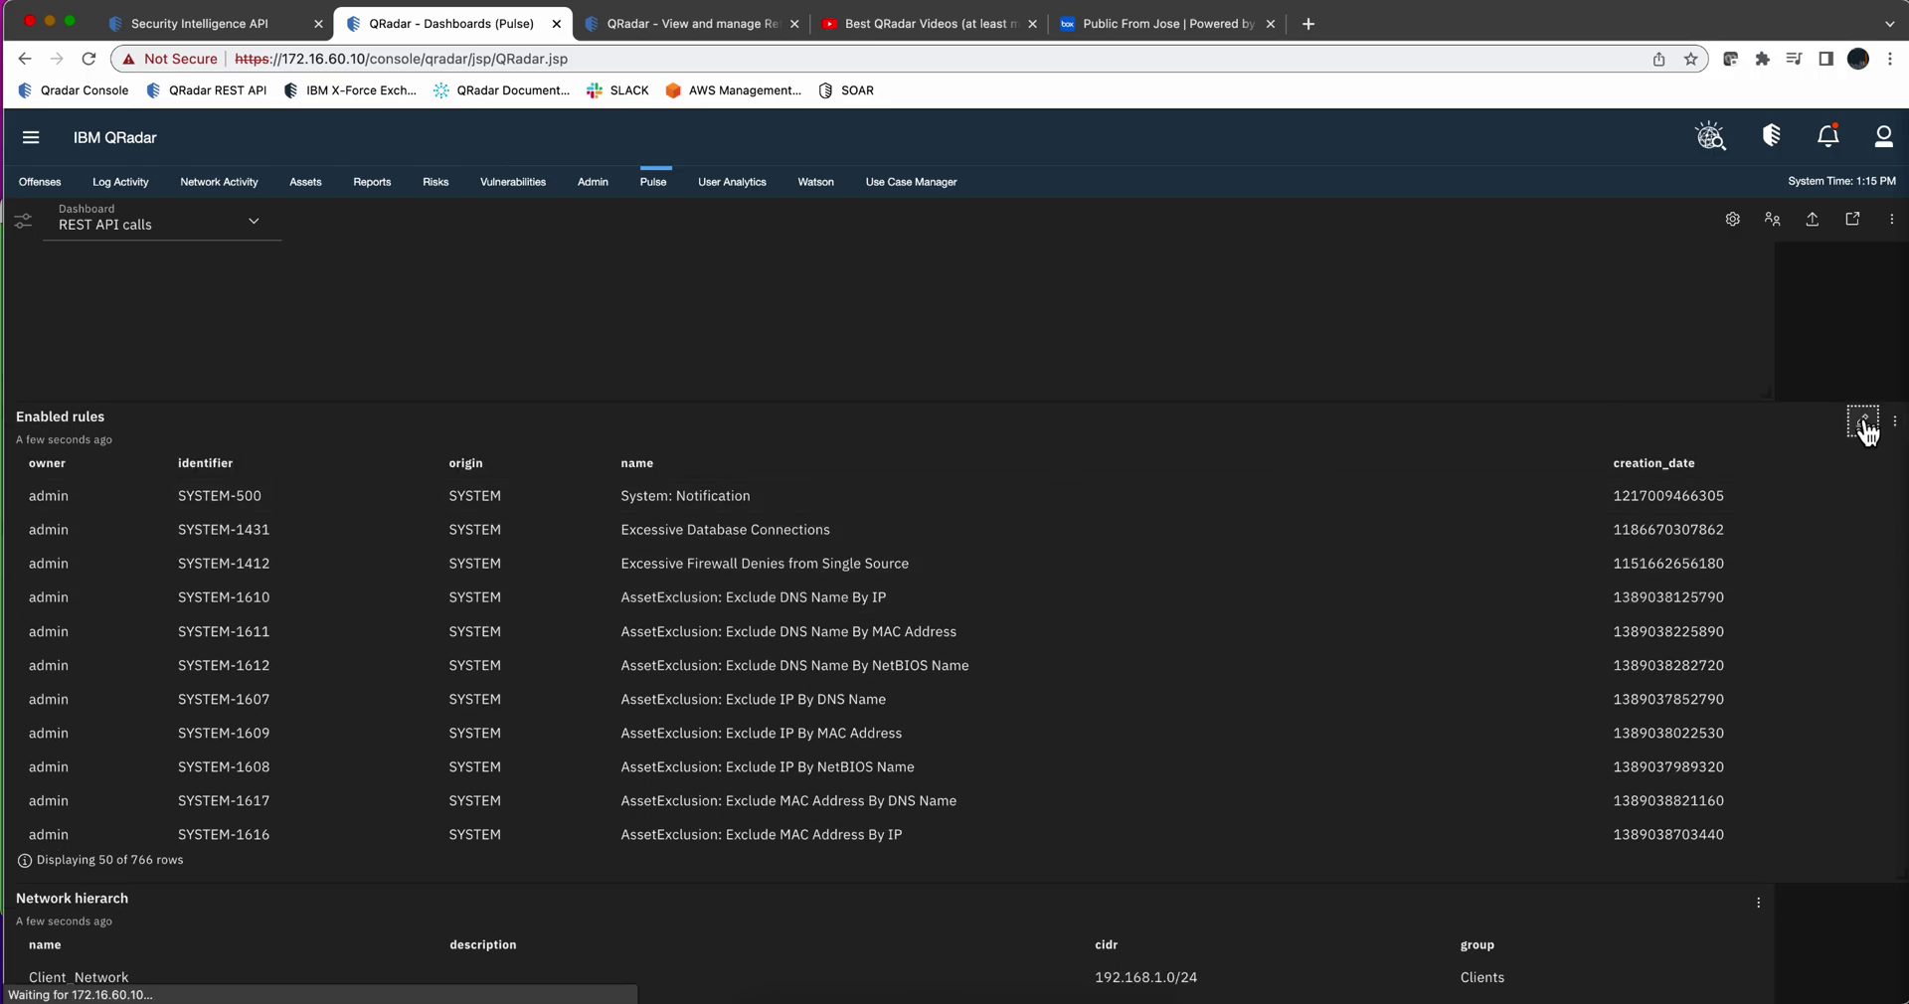
{"action": "left_click", "coordinate": [1866, 426]}
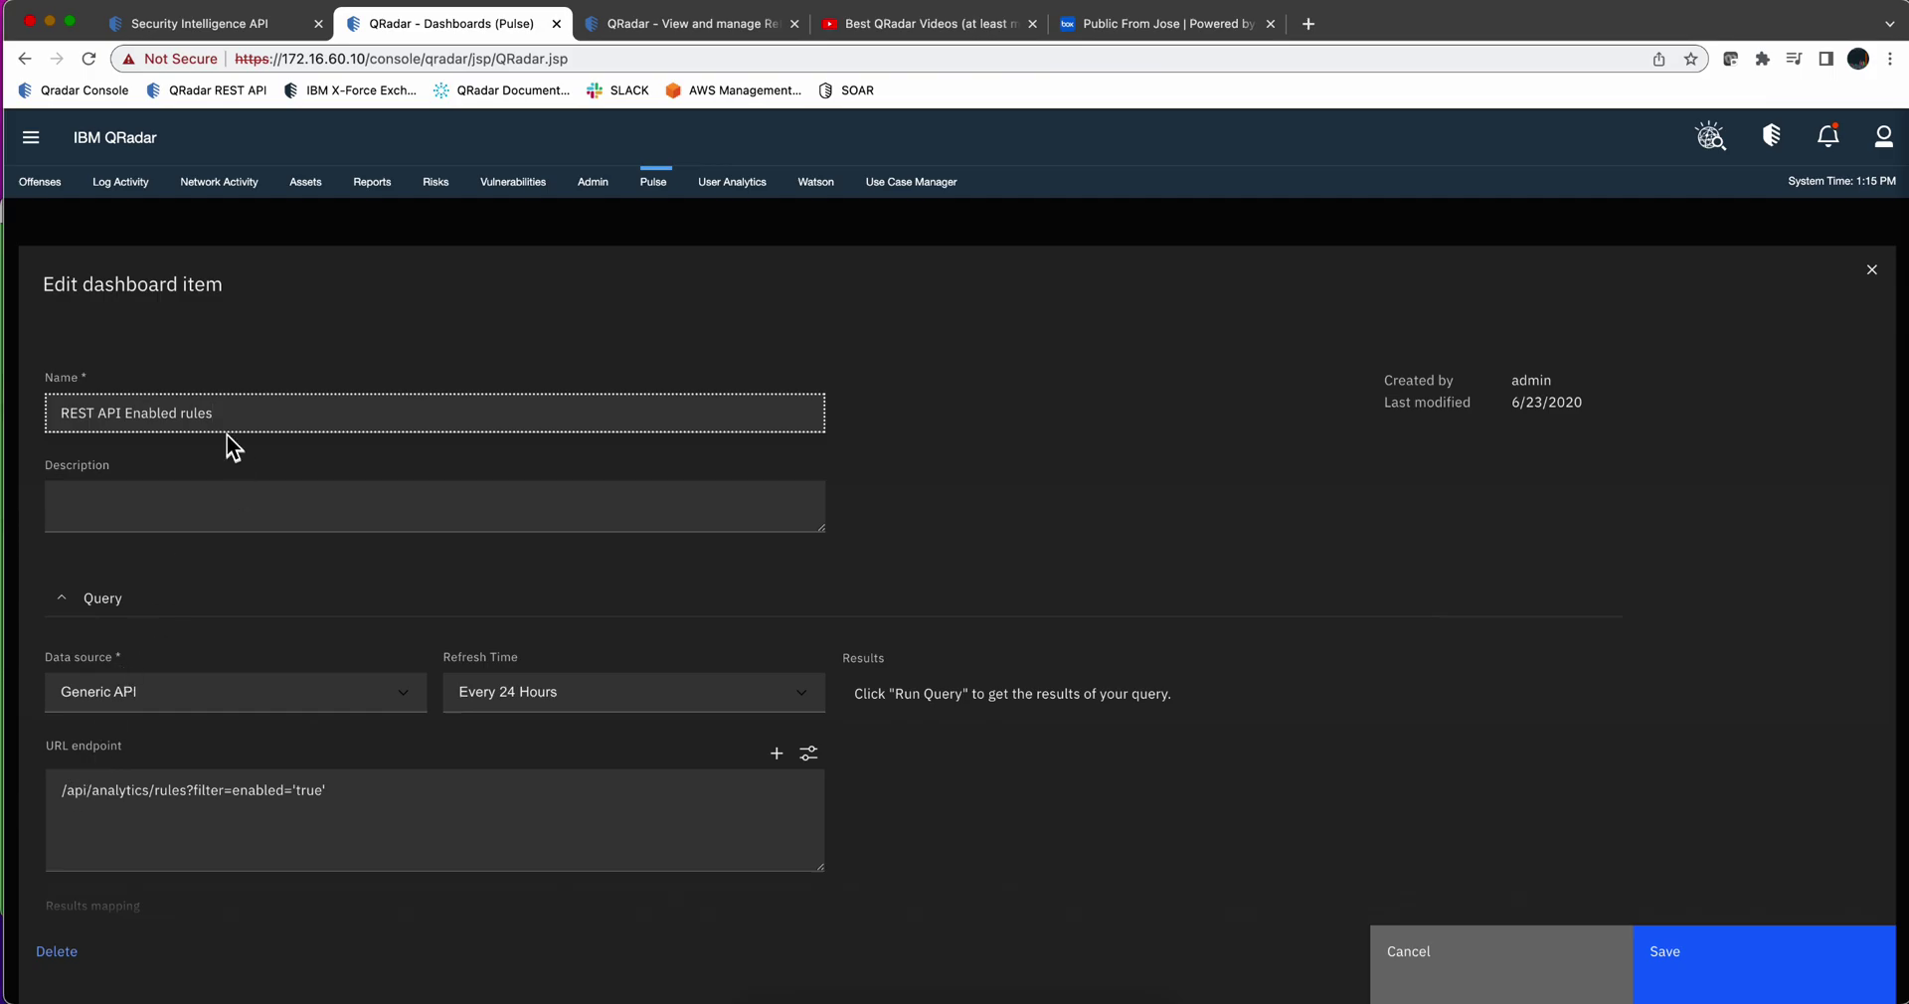
{"action": "left_click_drag", "start_coordinate": [222, 414], "coordinate": [5, 407]}
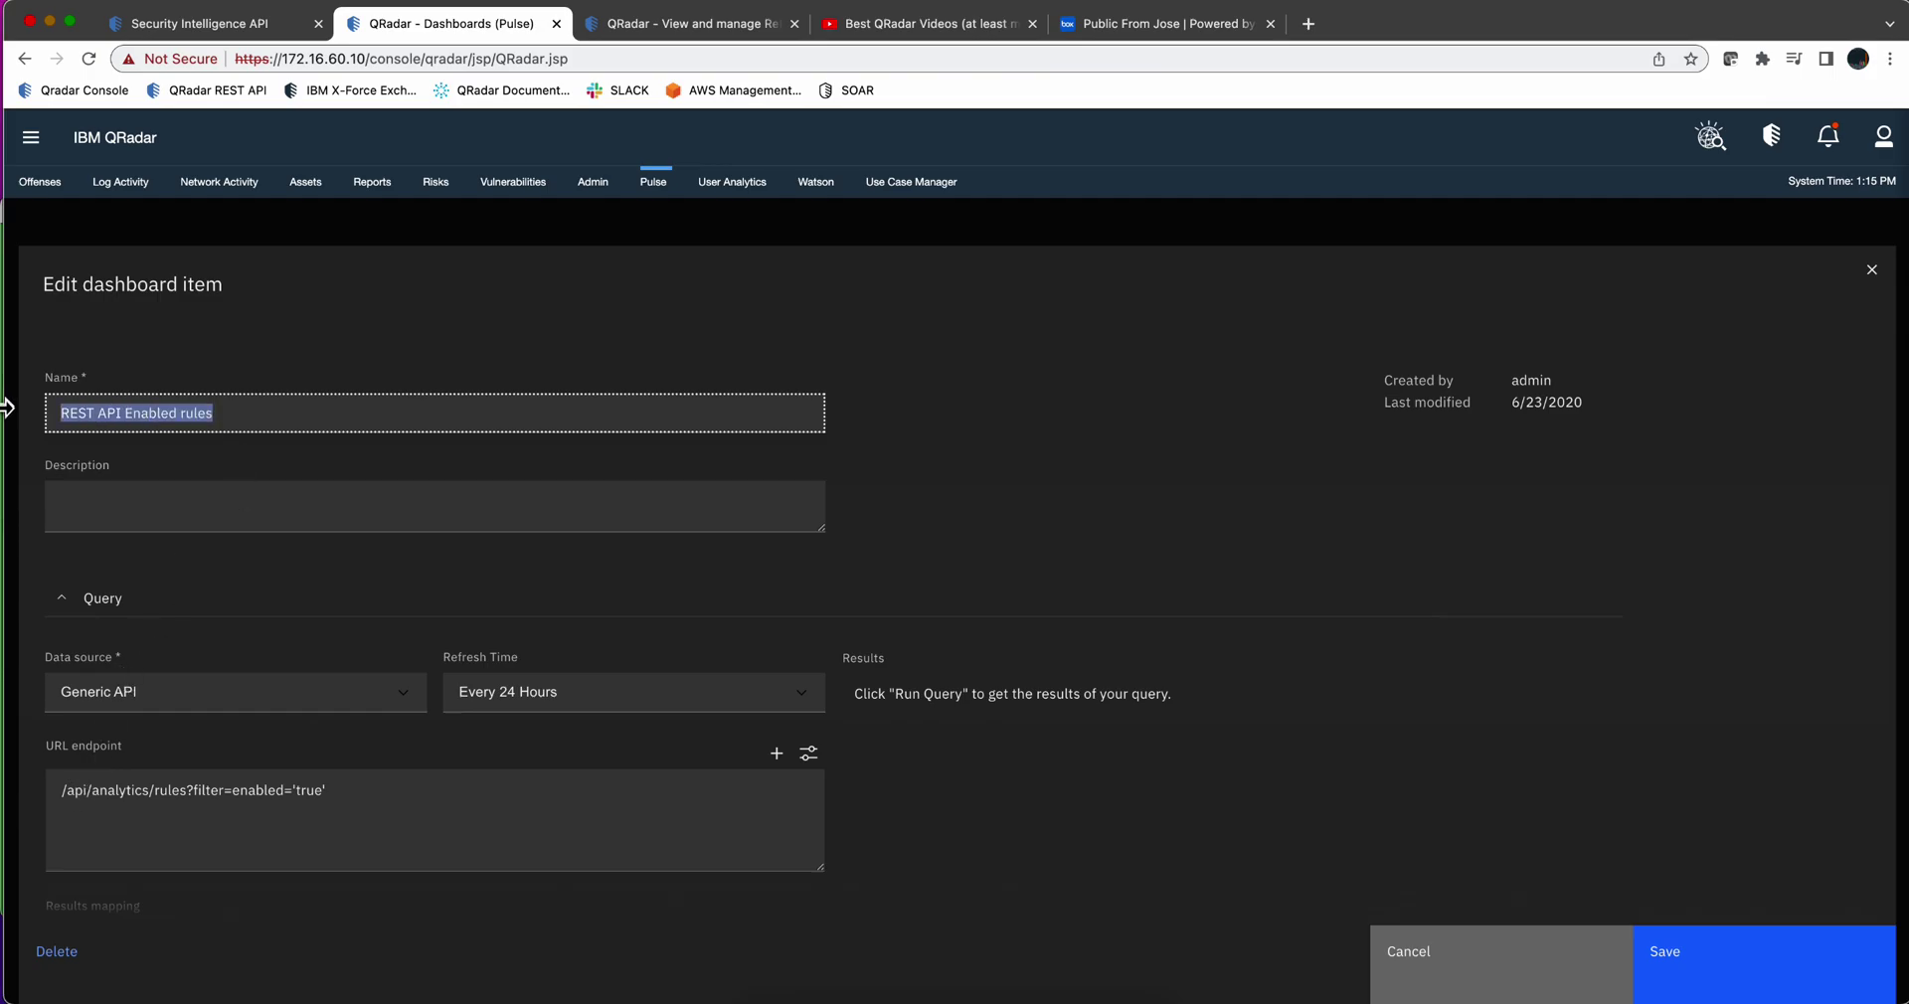
{"action": "type", "text": "Reference S"}
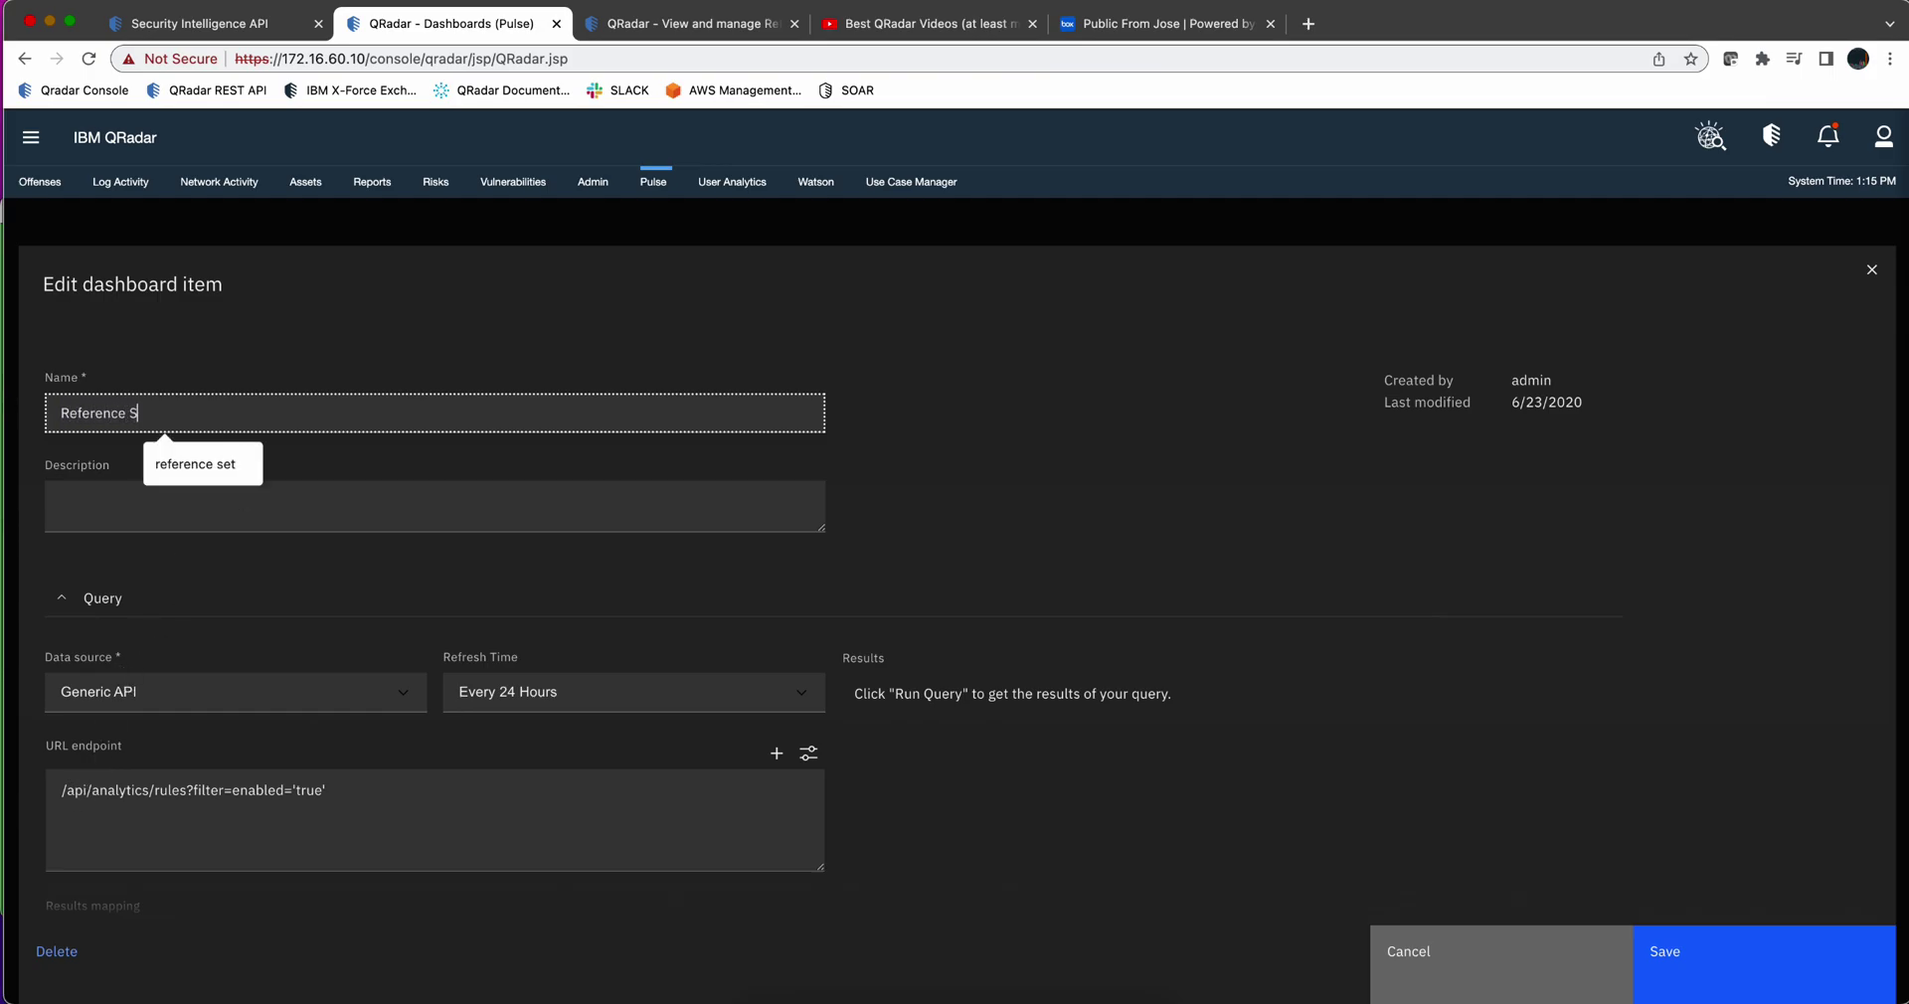
{"action": "type", "text": "et Content"}
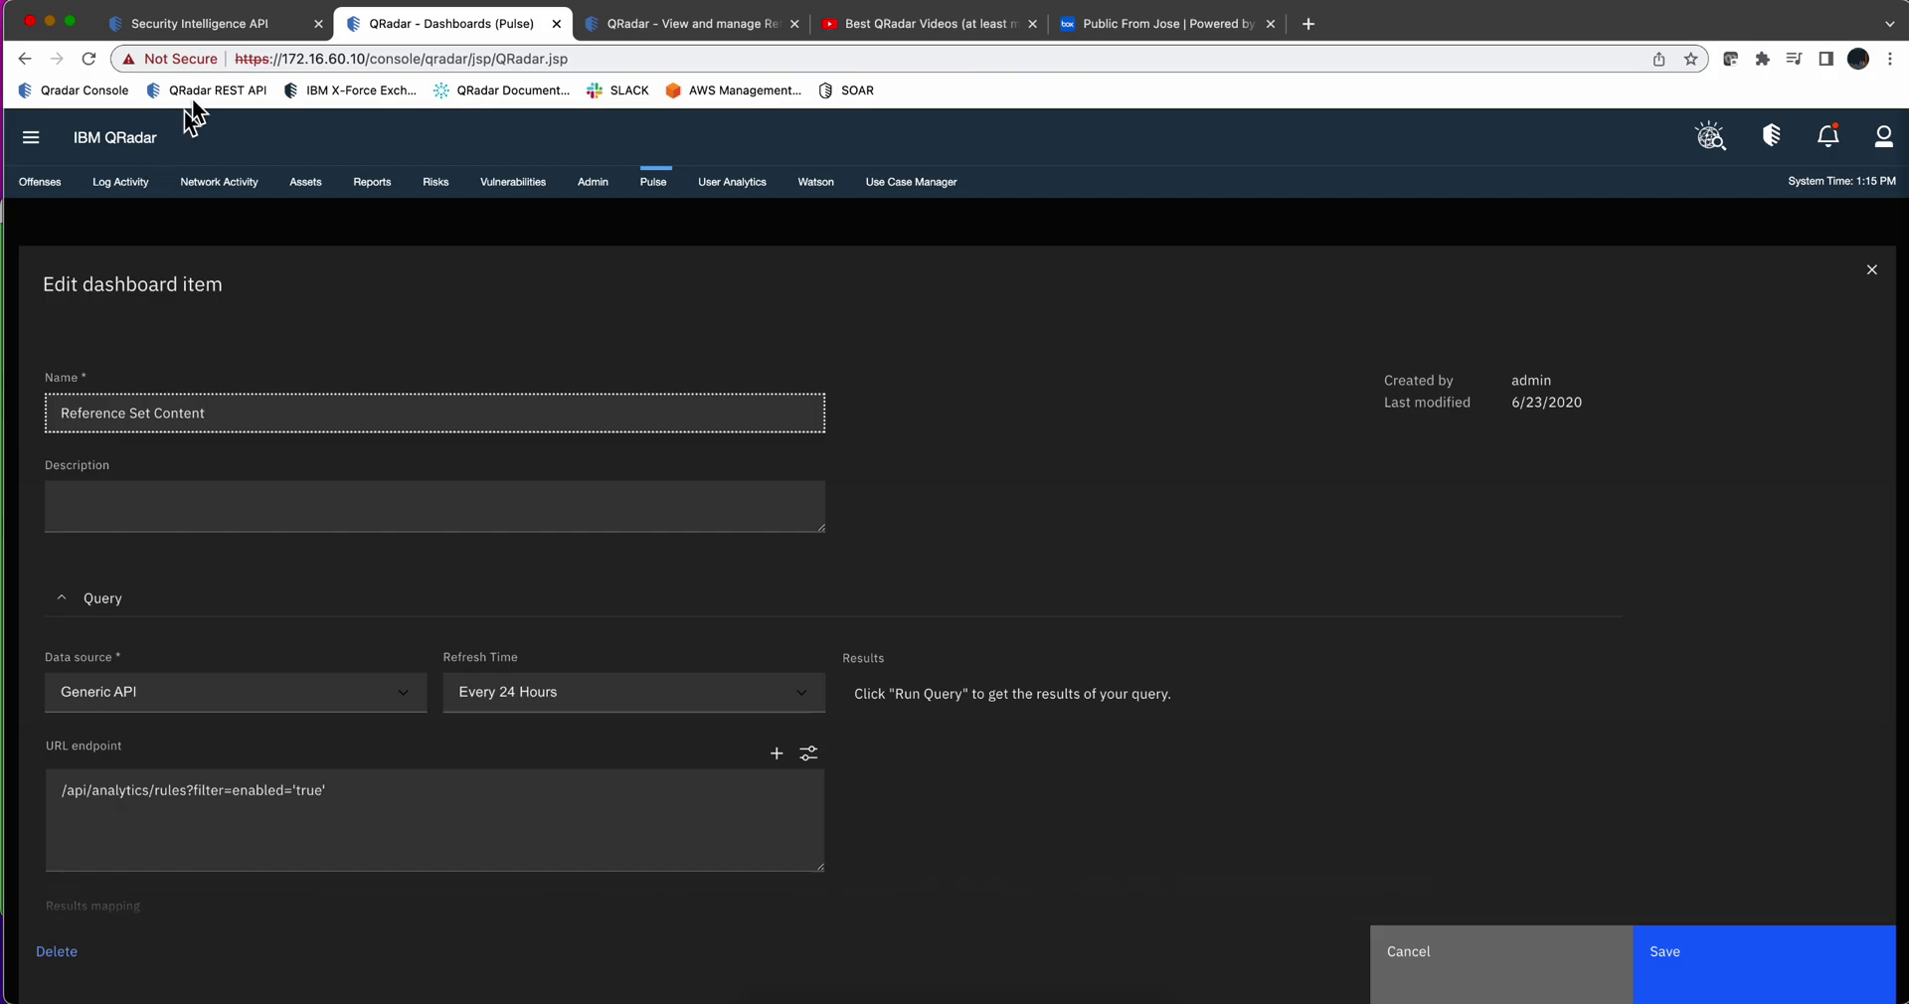
- Replace the item's URL endpoint with the path copied from the API documentation's request URI, /api/reference_data/sets/Emergency%2520Access%2520Used?fields=data(value)
{"action": "left_click", "coordinate": [233, 26]}
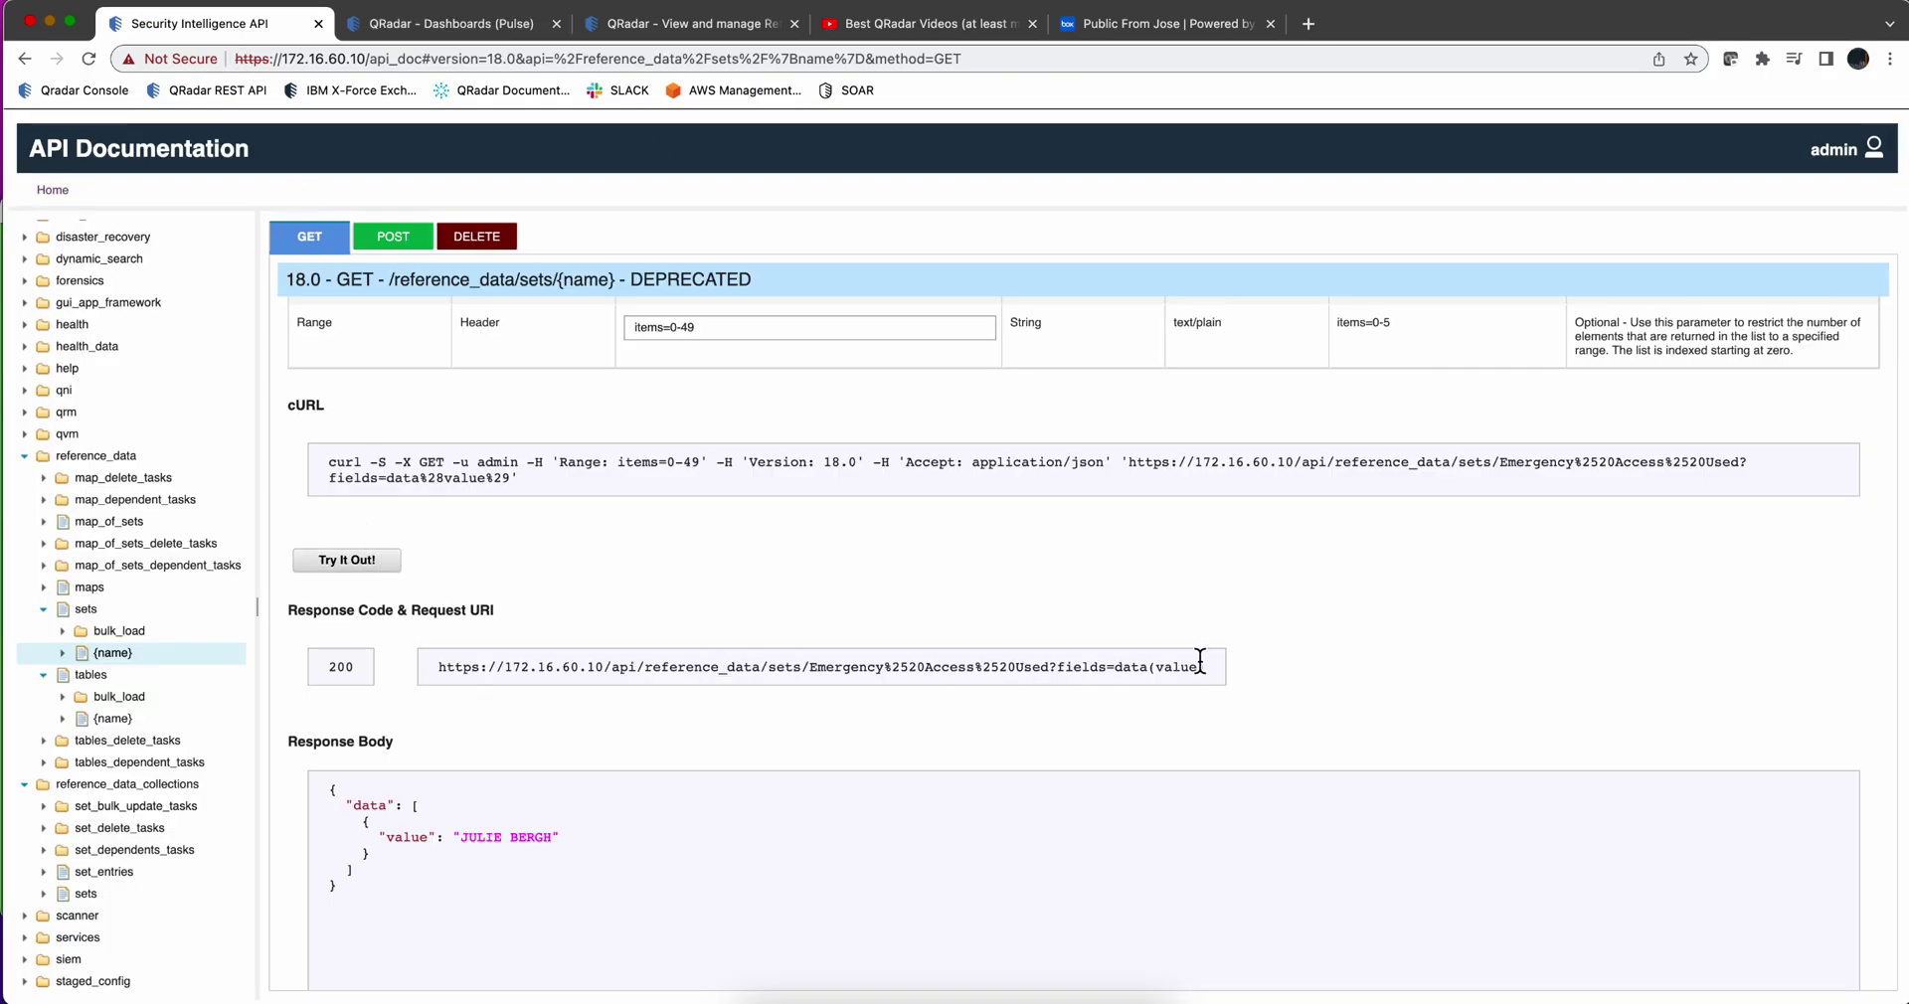
{"action": "left_click_drag", "start_coordinate": [1205, 668], "coordinate": [439, 668]}
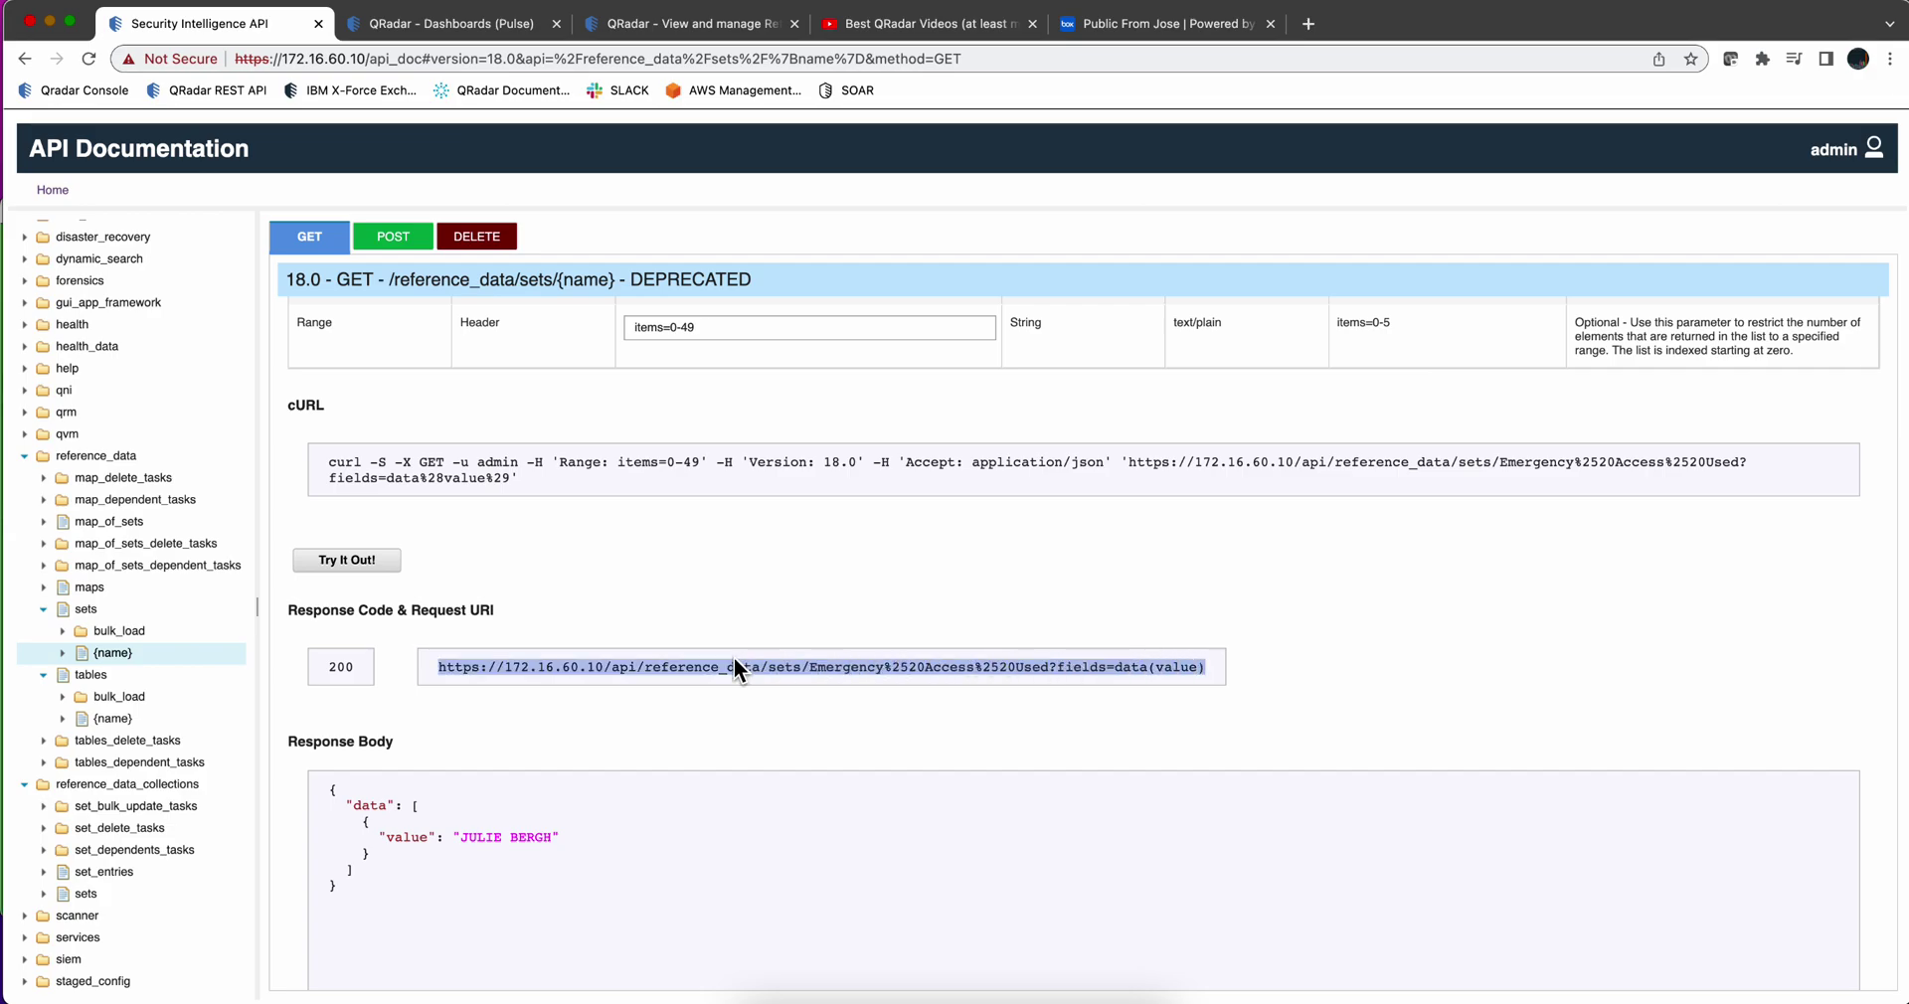
{"action": "left_click_drag", "start_coordinate": [588, 657], "coordinate": [606, 666]}
{"action": "key", "text": "super+c"}
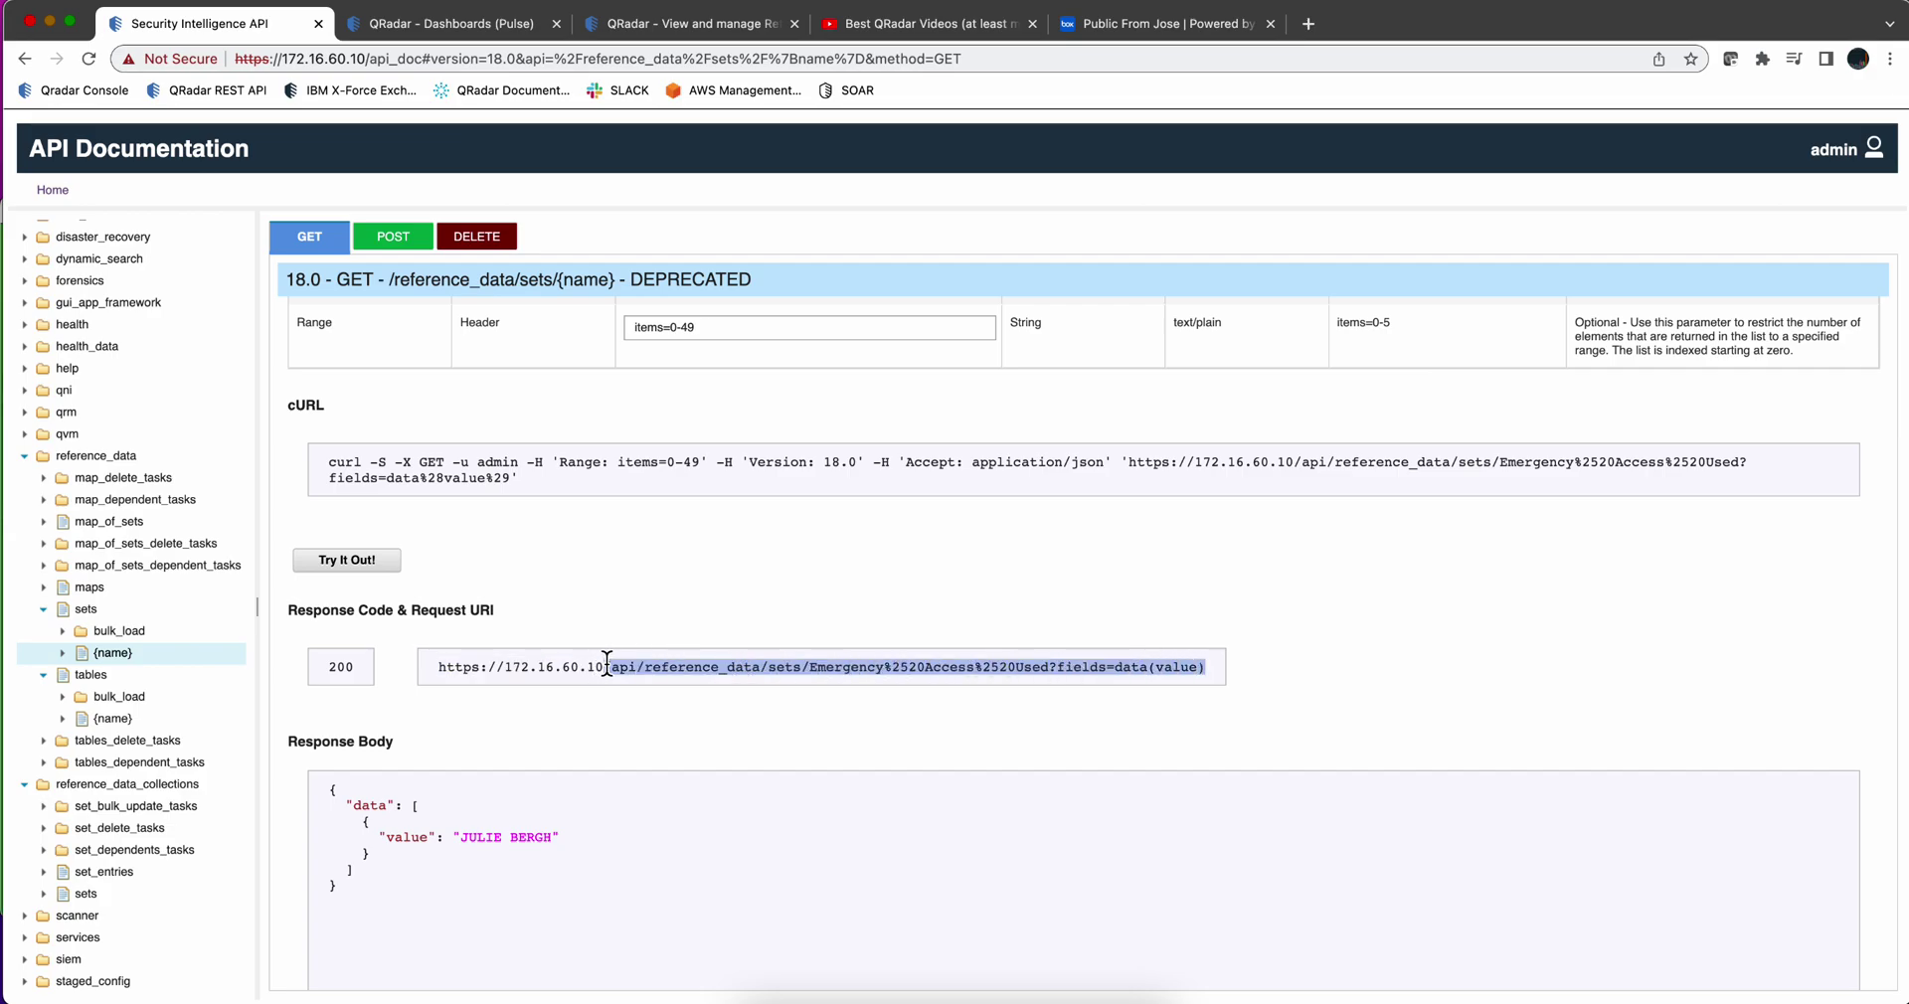
{"action": "left_click", "coordinate": [487, 27]}
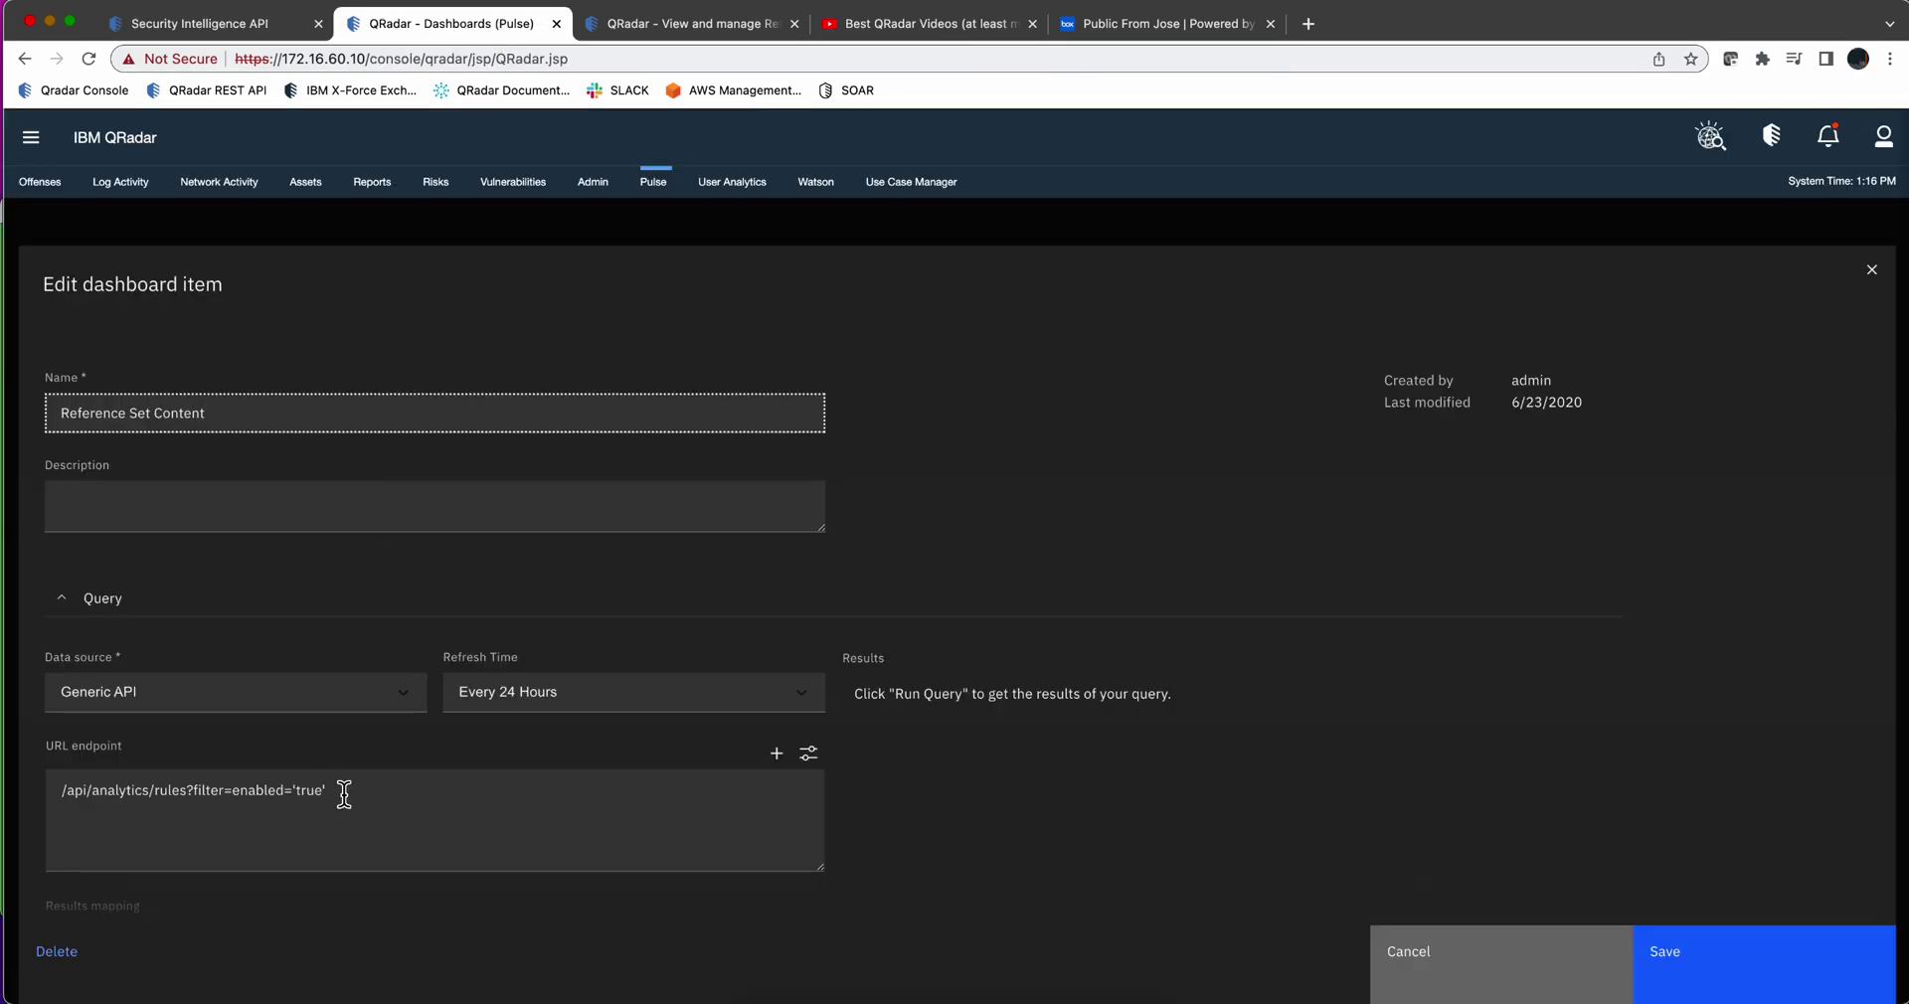
{"action": "left_click_drag", "start_coordinate": [343, 790], "coordinate": [54, 786]}
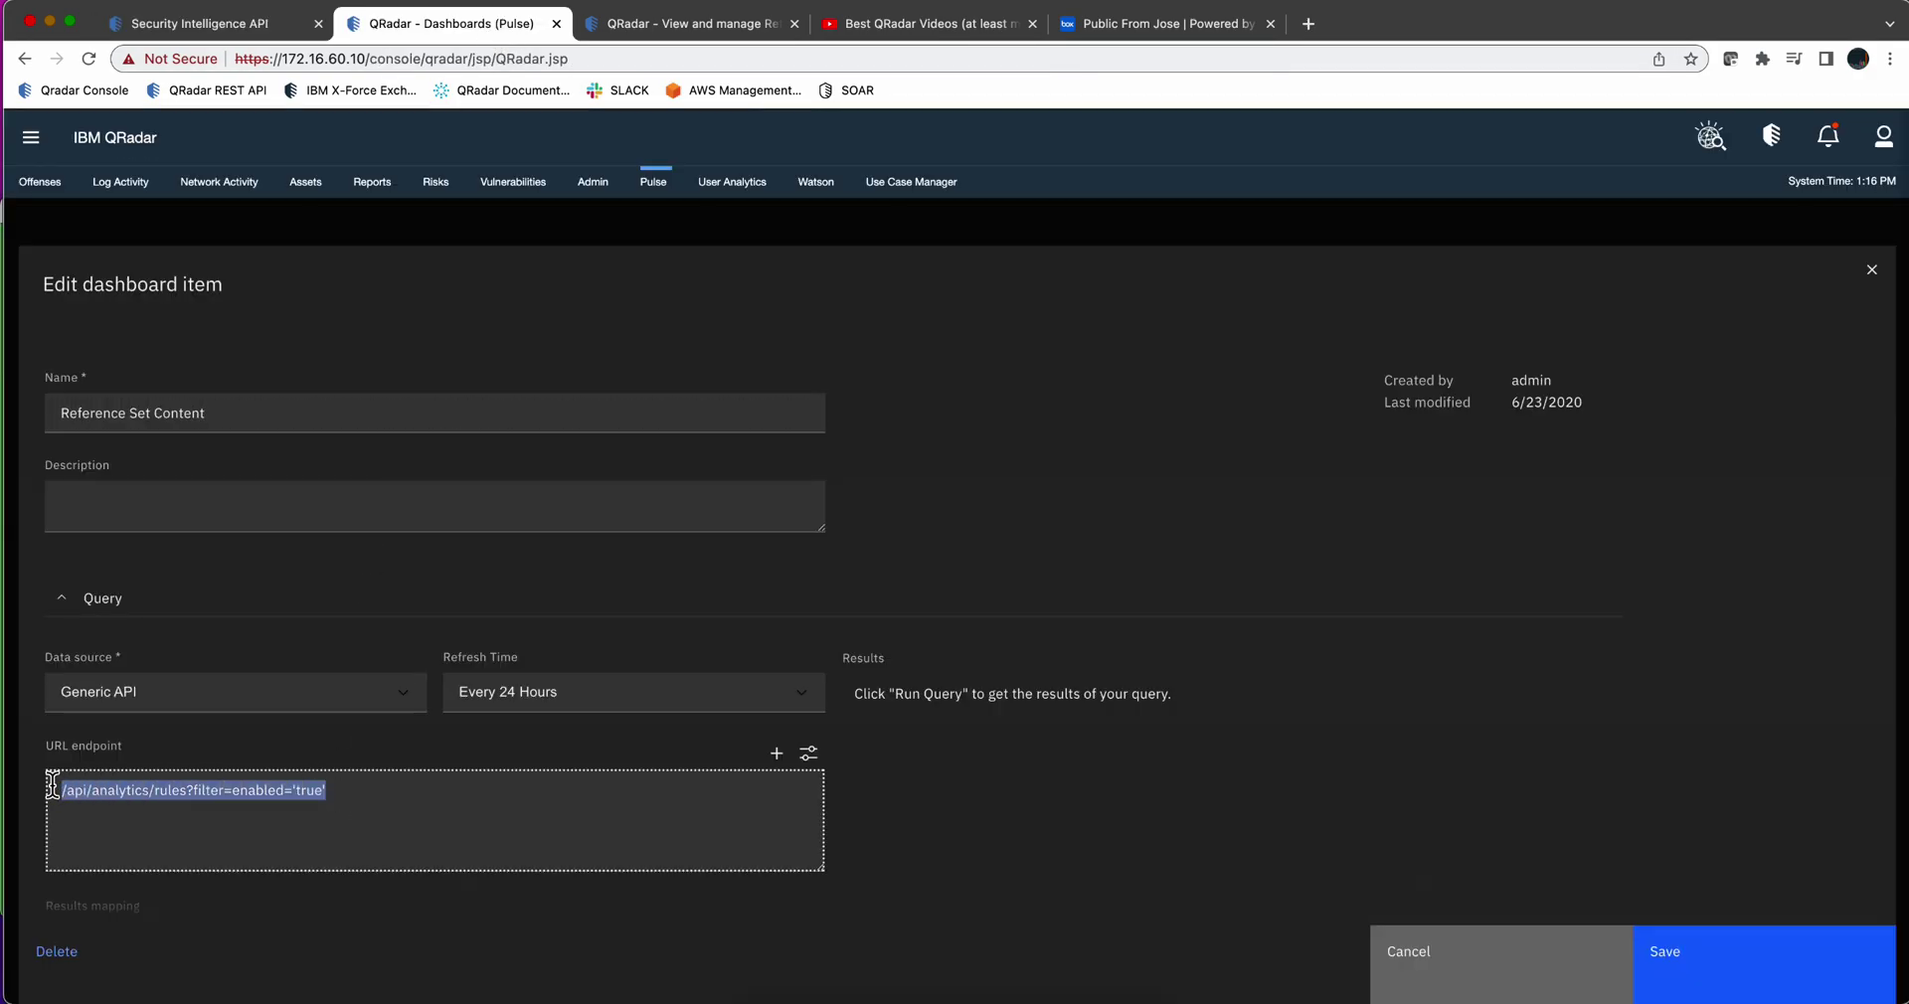
{"action": "key", "text": "super+v"}
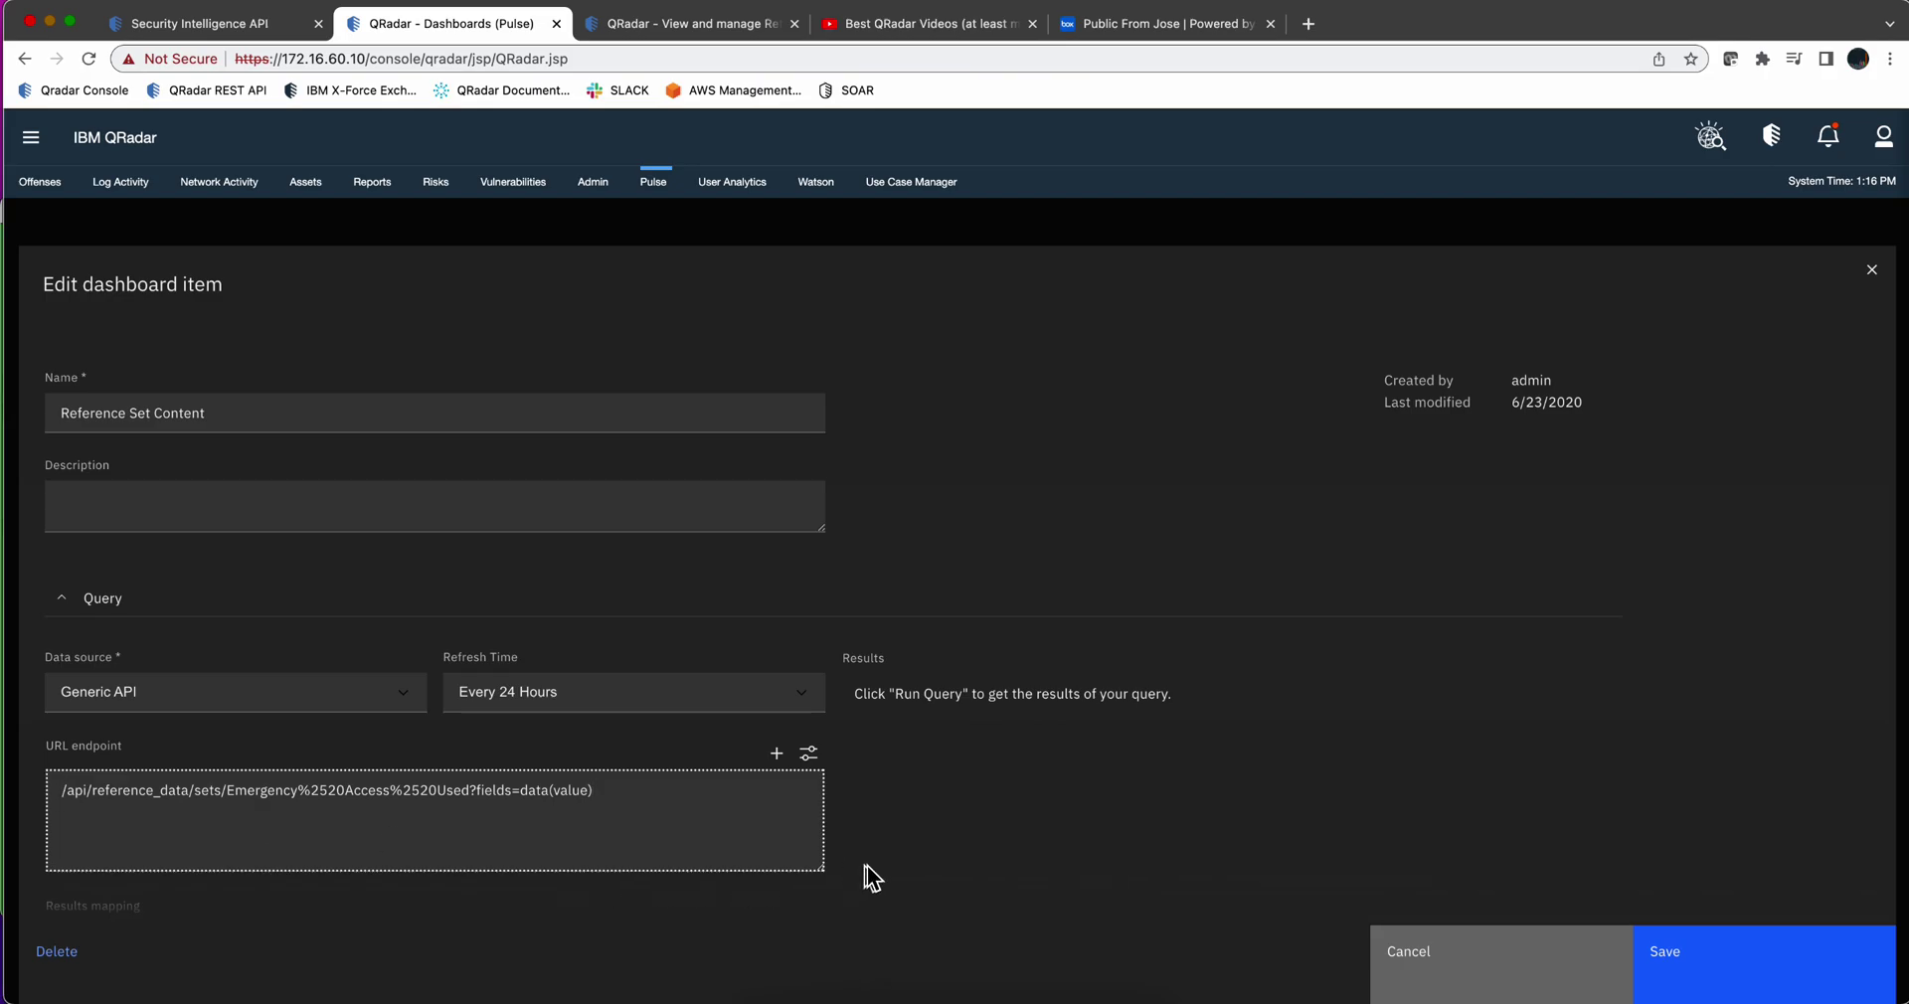
- Run the item's query, examine the returned reference set value in its results, and save the dashboard item
{"action": "scroll", "coordinate": [971, 826], "scroll_direction": "down", "scroll_amount": 2}
{"action": "scroll", "coordinate": [971, 826], "scroll_direction": "down", "scroll_amount": 4}
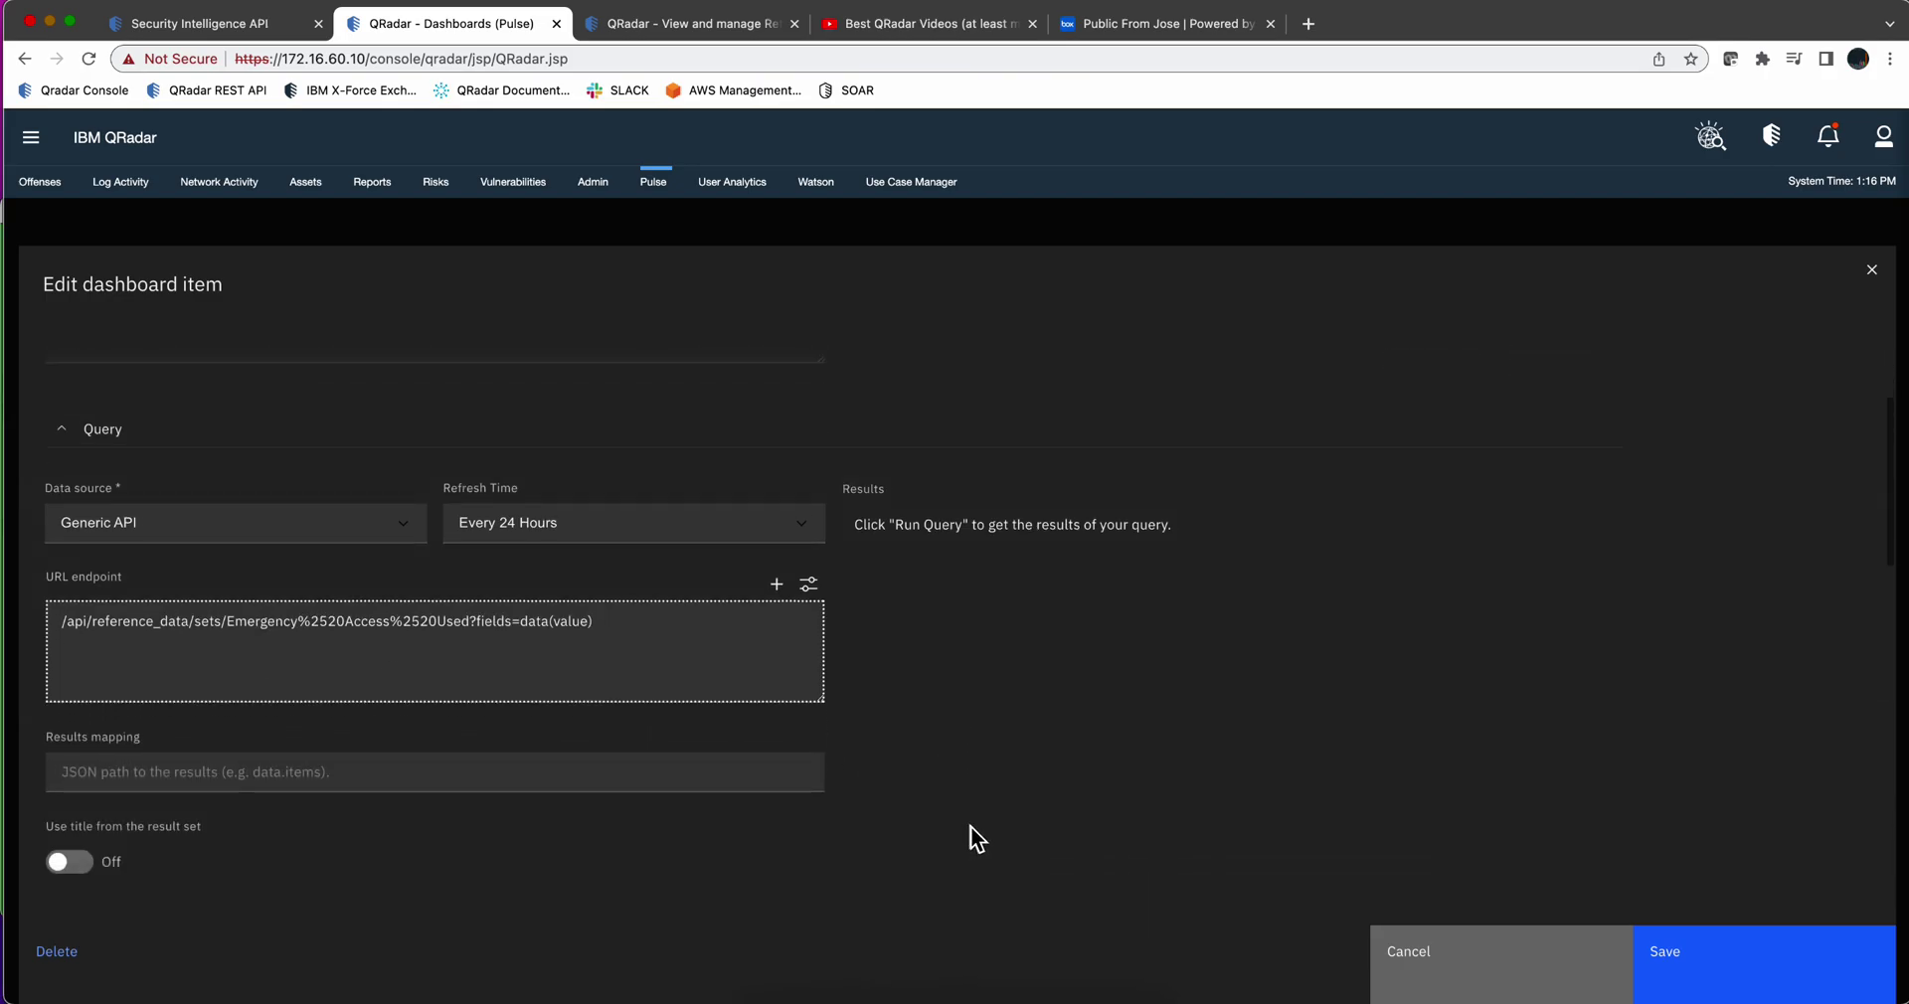
{"action": "left_click", "coordinate": [87, 853]}
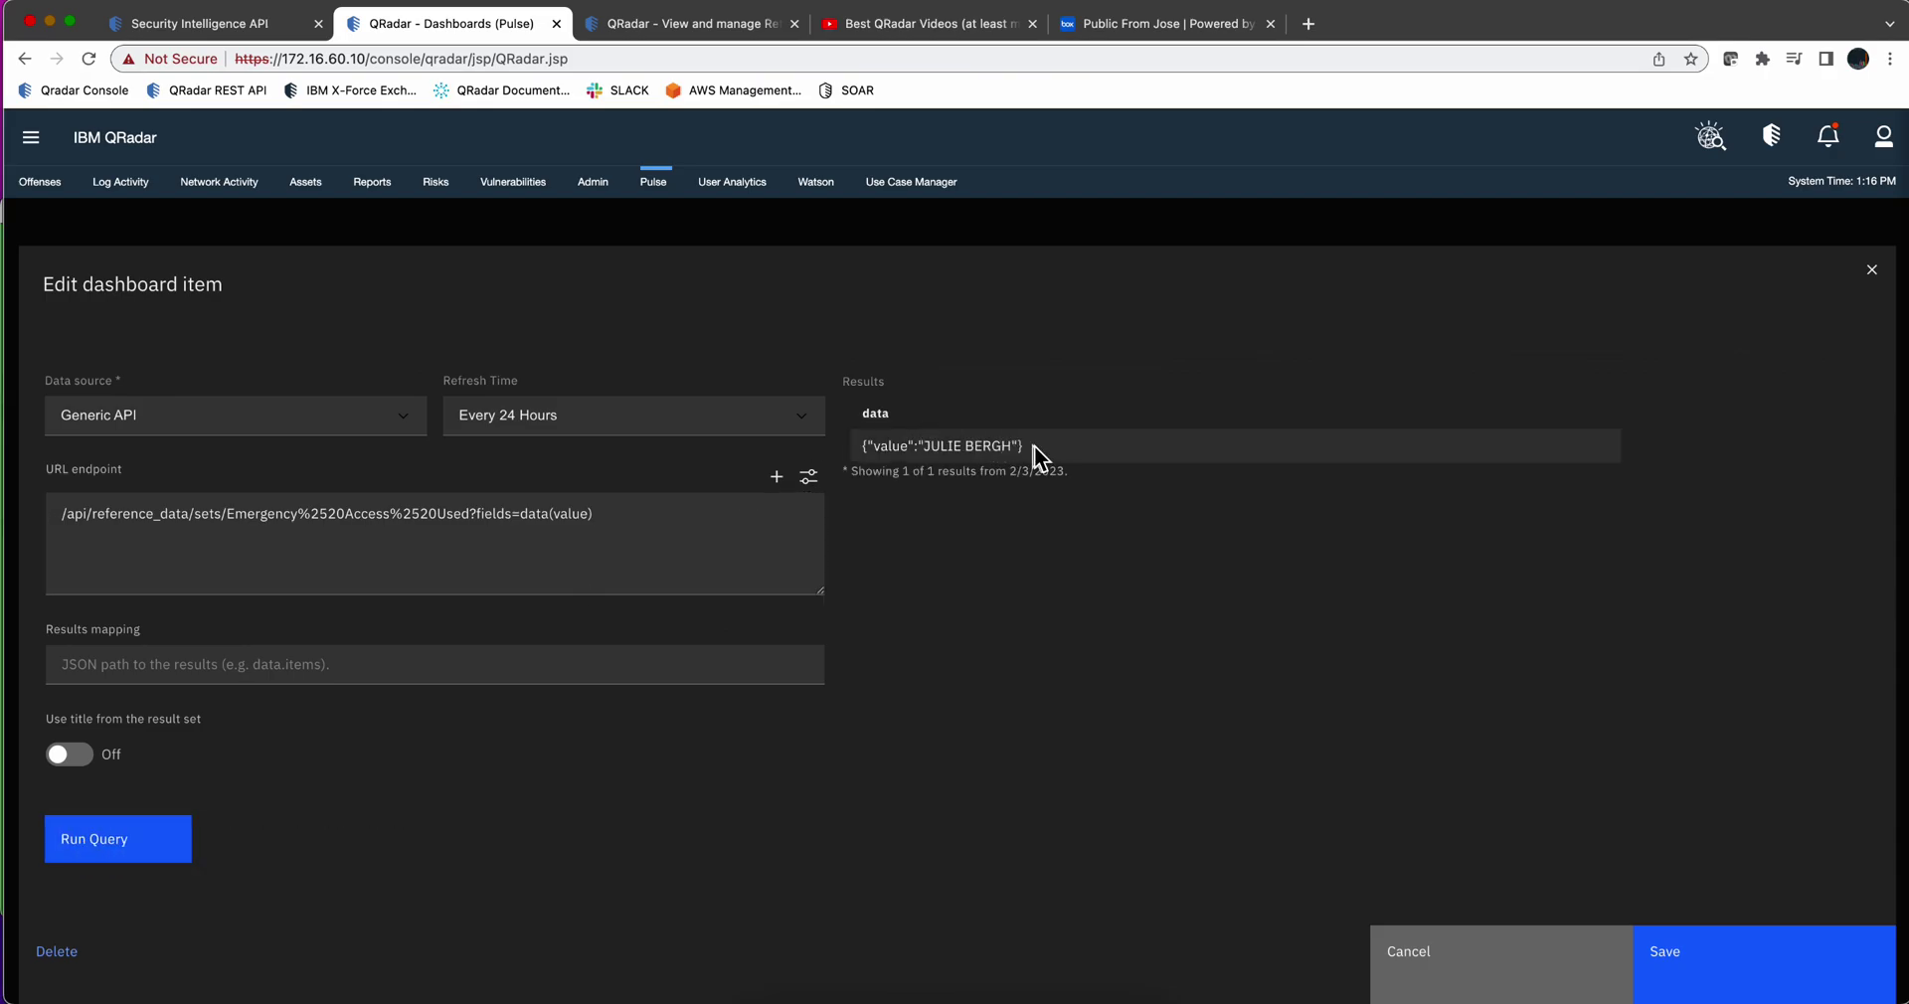
{"action": "left_click_drag", "start_coordinate": [1037, 445], "coordinate": [841, 445]}
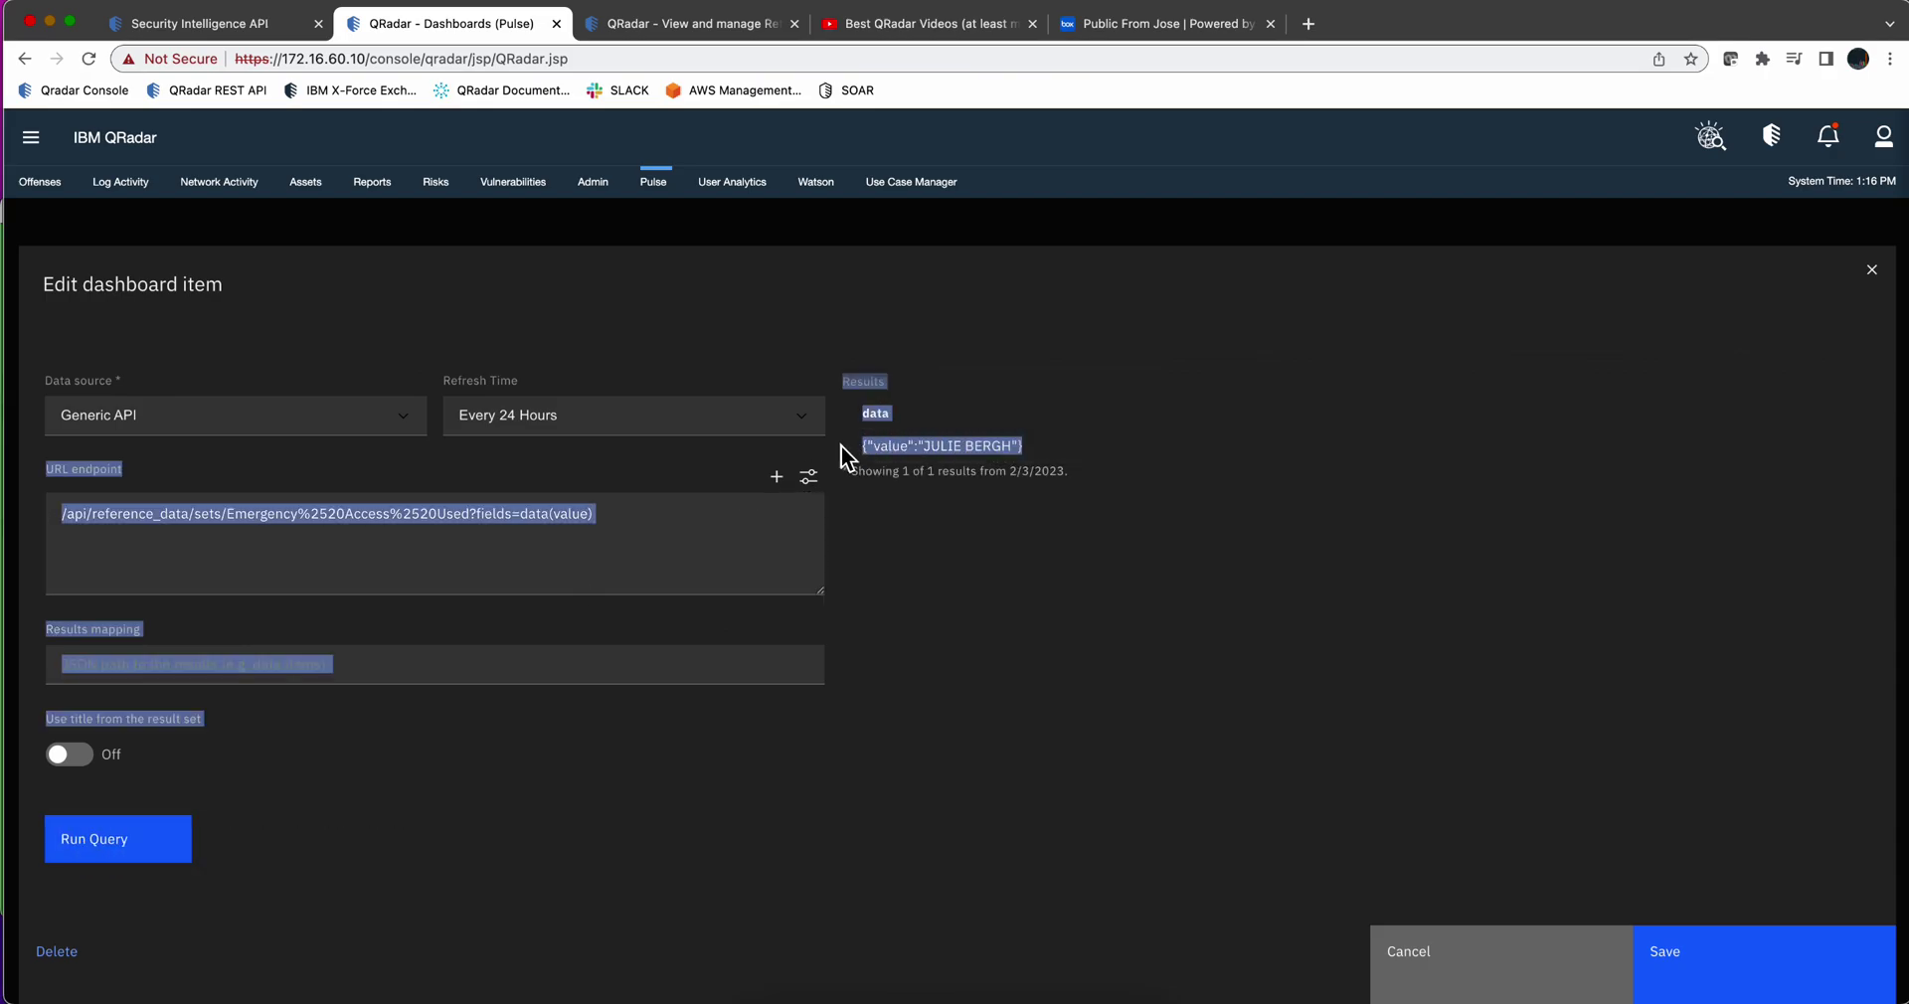
{"action": "left_click", "coordinate": [1138, 621]}
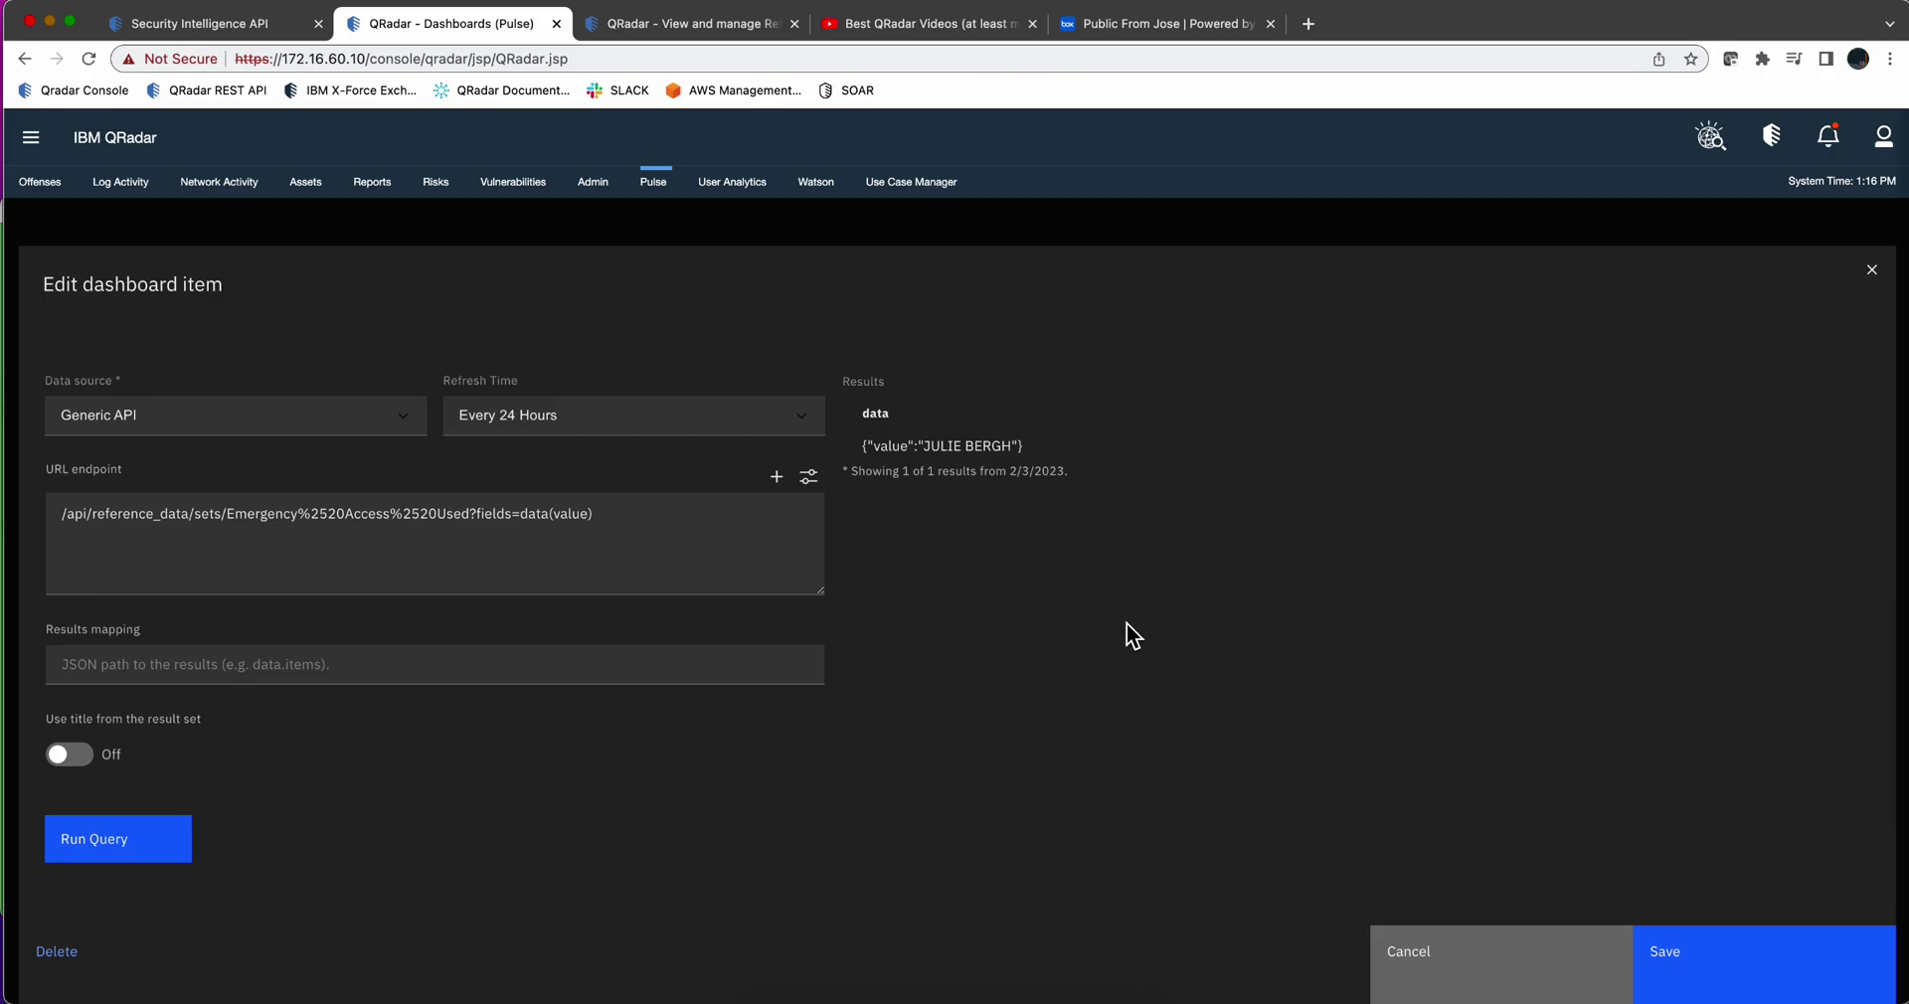
{"action": "left_click", "coordinate": [1705, 972]}
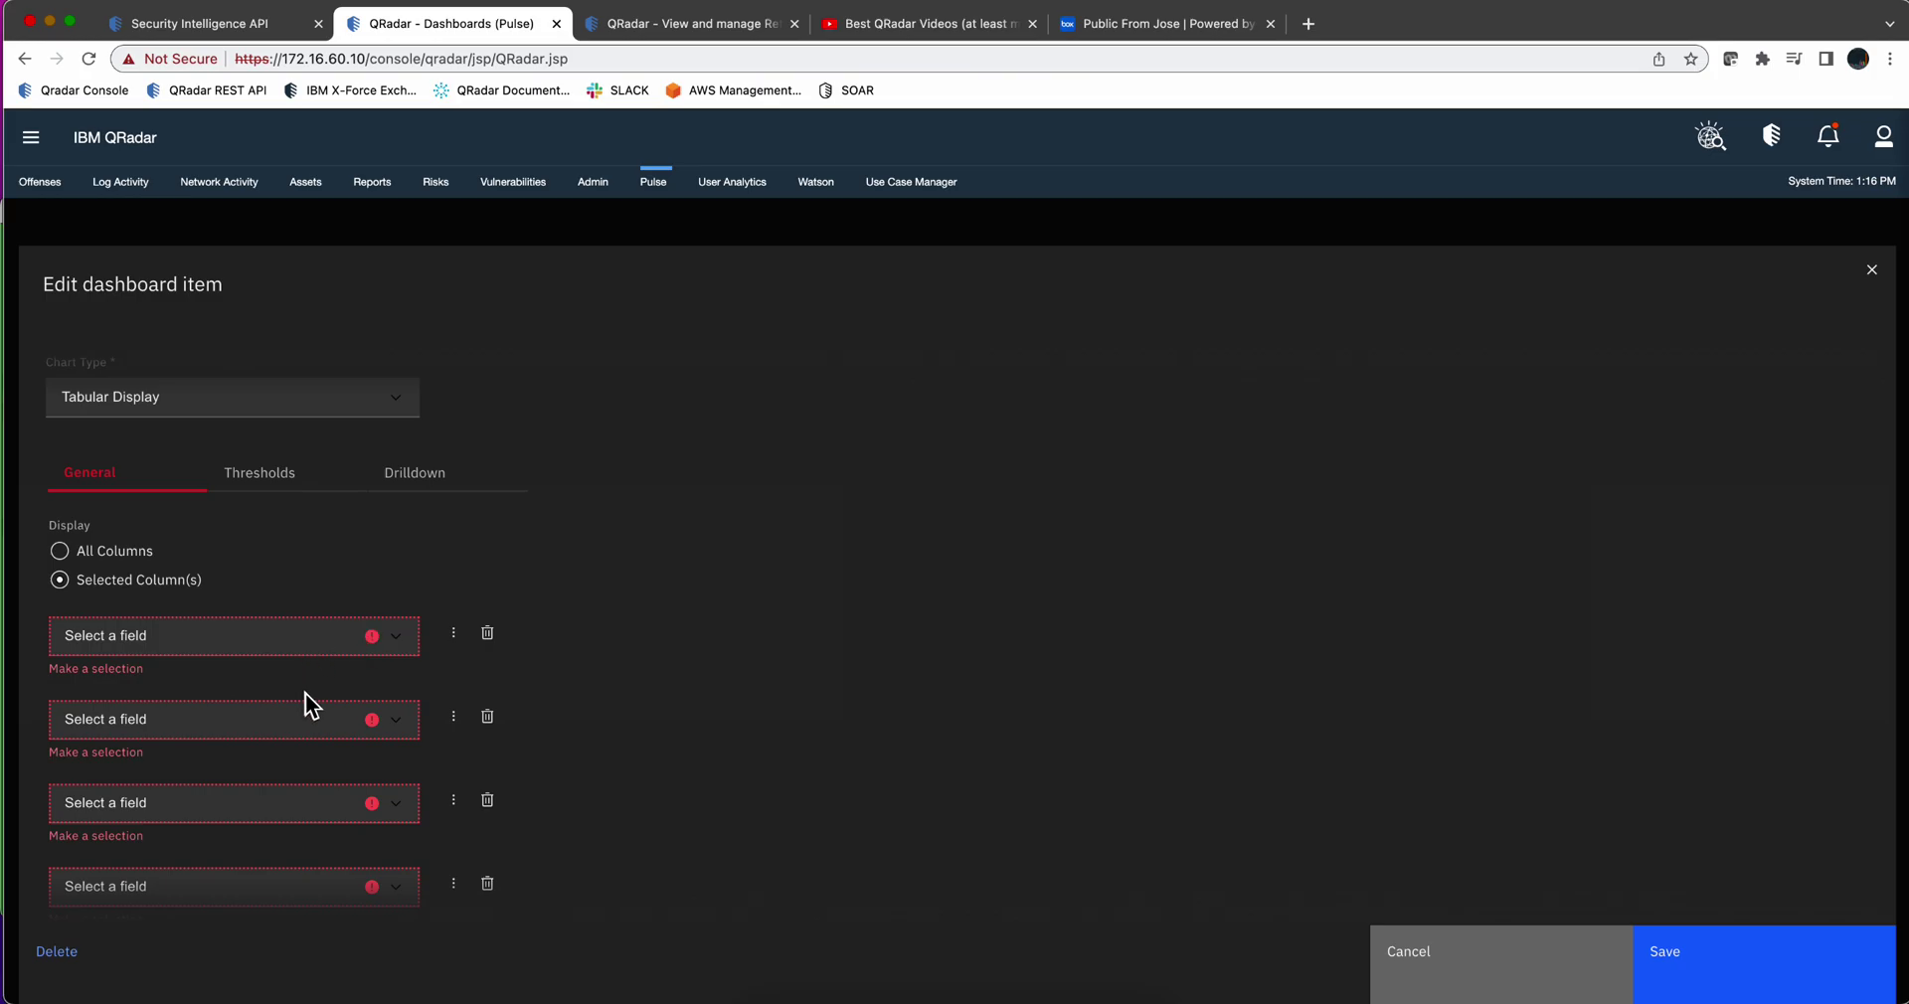
- Review the Reference Set Content item's name, Generic API query and results, and save the item again
{"action": "scroll", "coordinate": [779, 642], "scroll_direction": "up", "scroll_amount": 10}
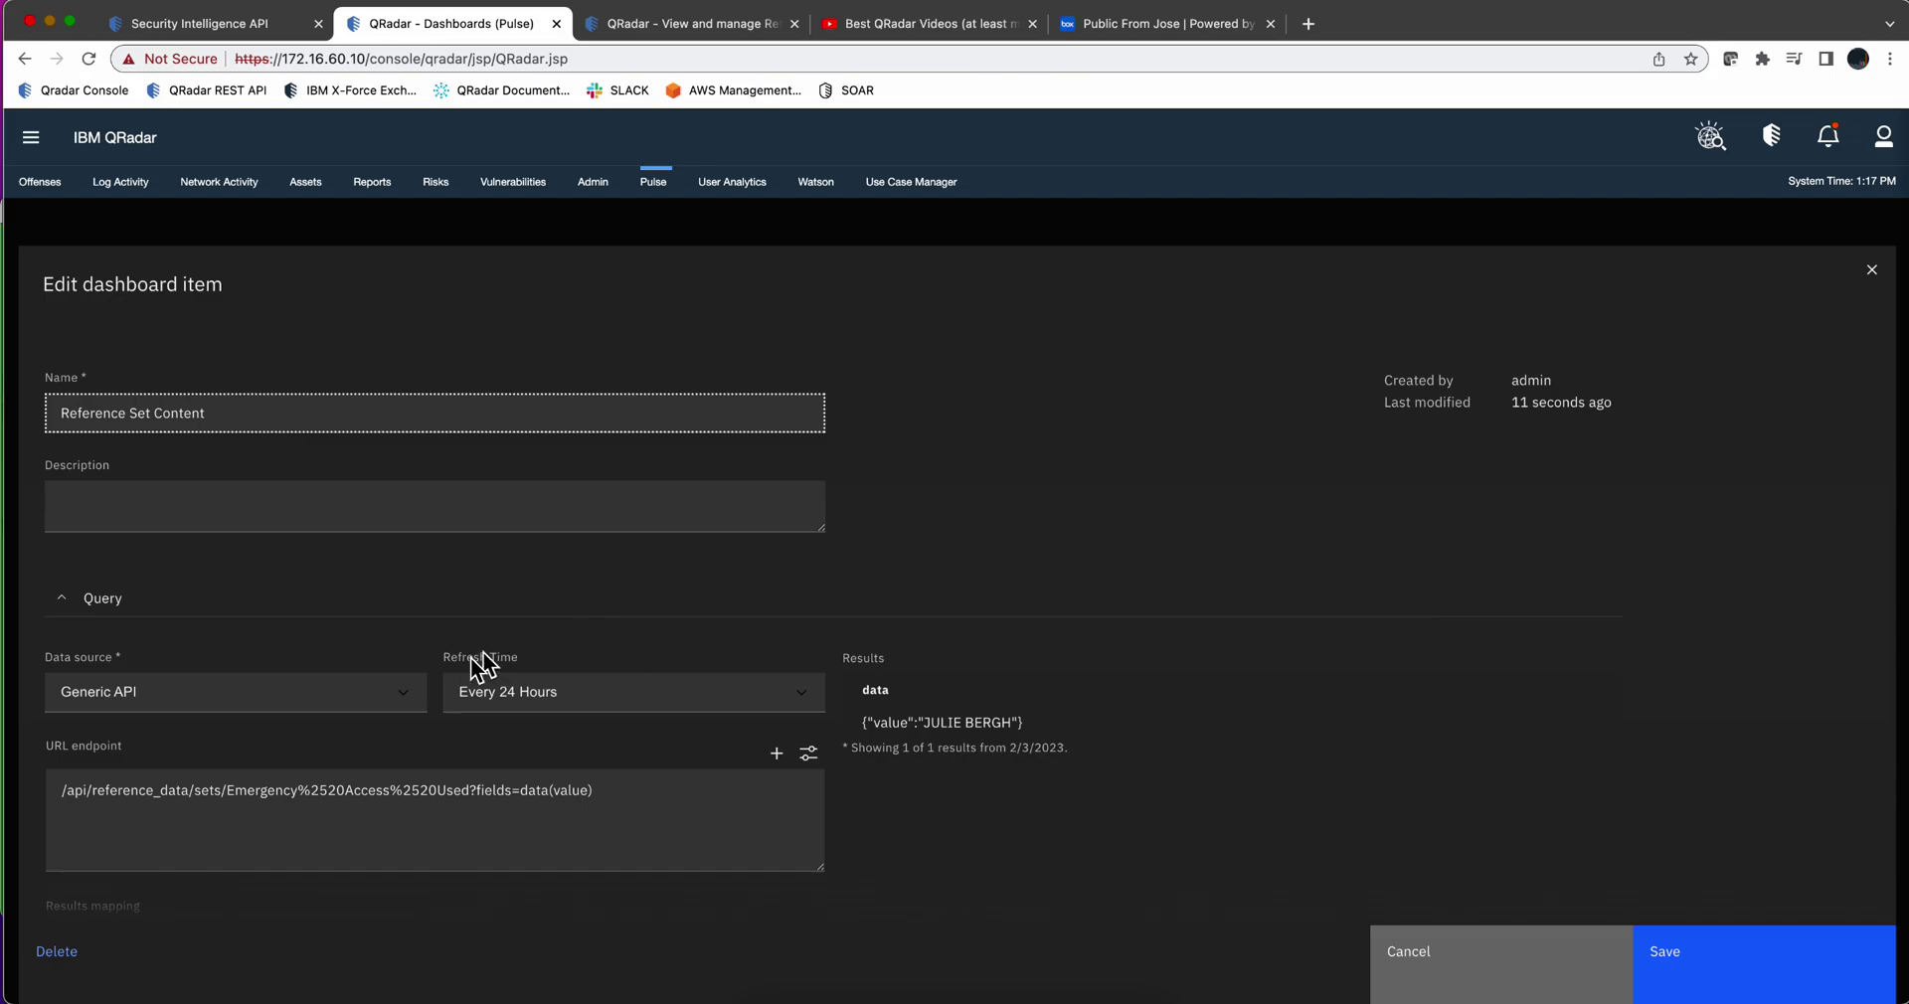
{"action": "scroll", "coordinate": [476, 743], "scroll_direction": "down", "scroll_amount": 3}
{"action": "scroll", "coordinate": [475, 742], "scroll_direction": "down", "scroll_amount": 2}
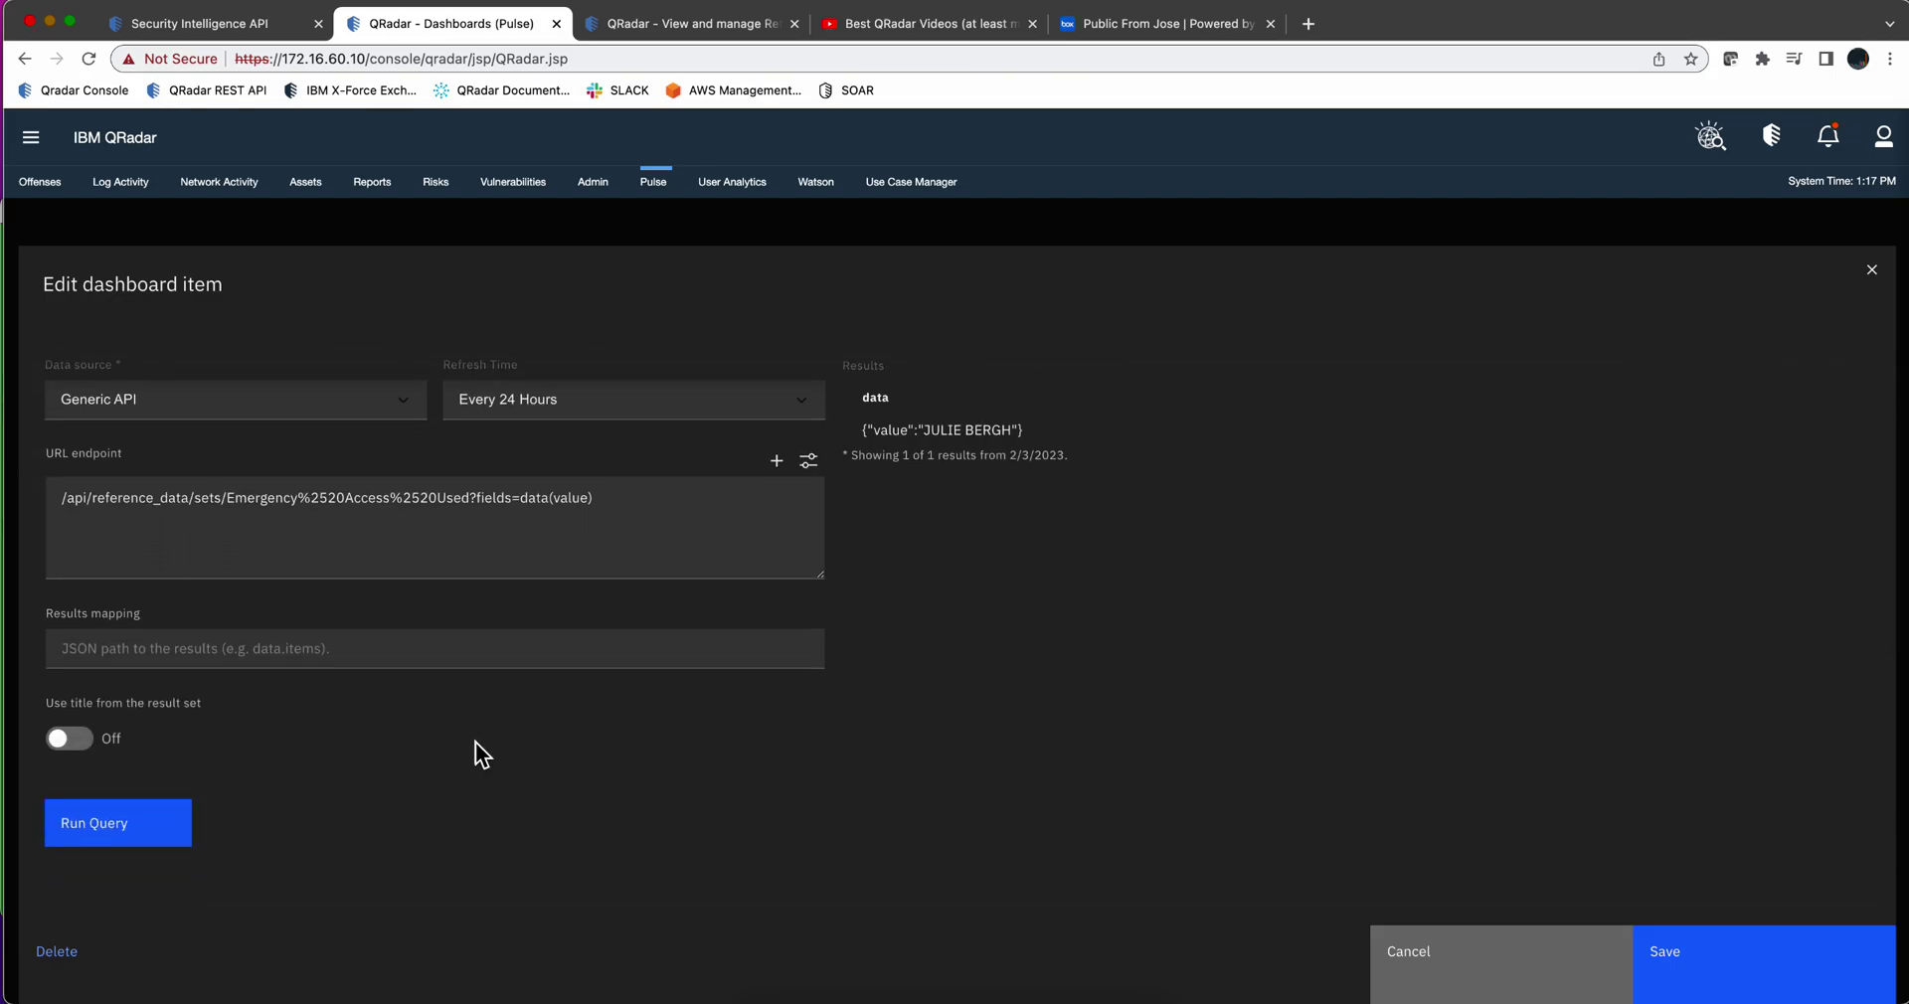
{"action": "scroll", "coordinate": [476, 741], "scroll_direction": "up", "scroll_amount": 1}
{"action": "scroll", "coordinate": [475, 742], "scroll_direction": "up", "scroll_amount": 5}
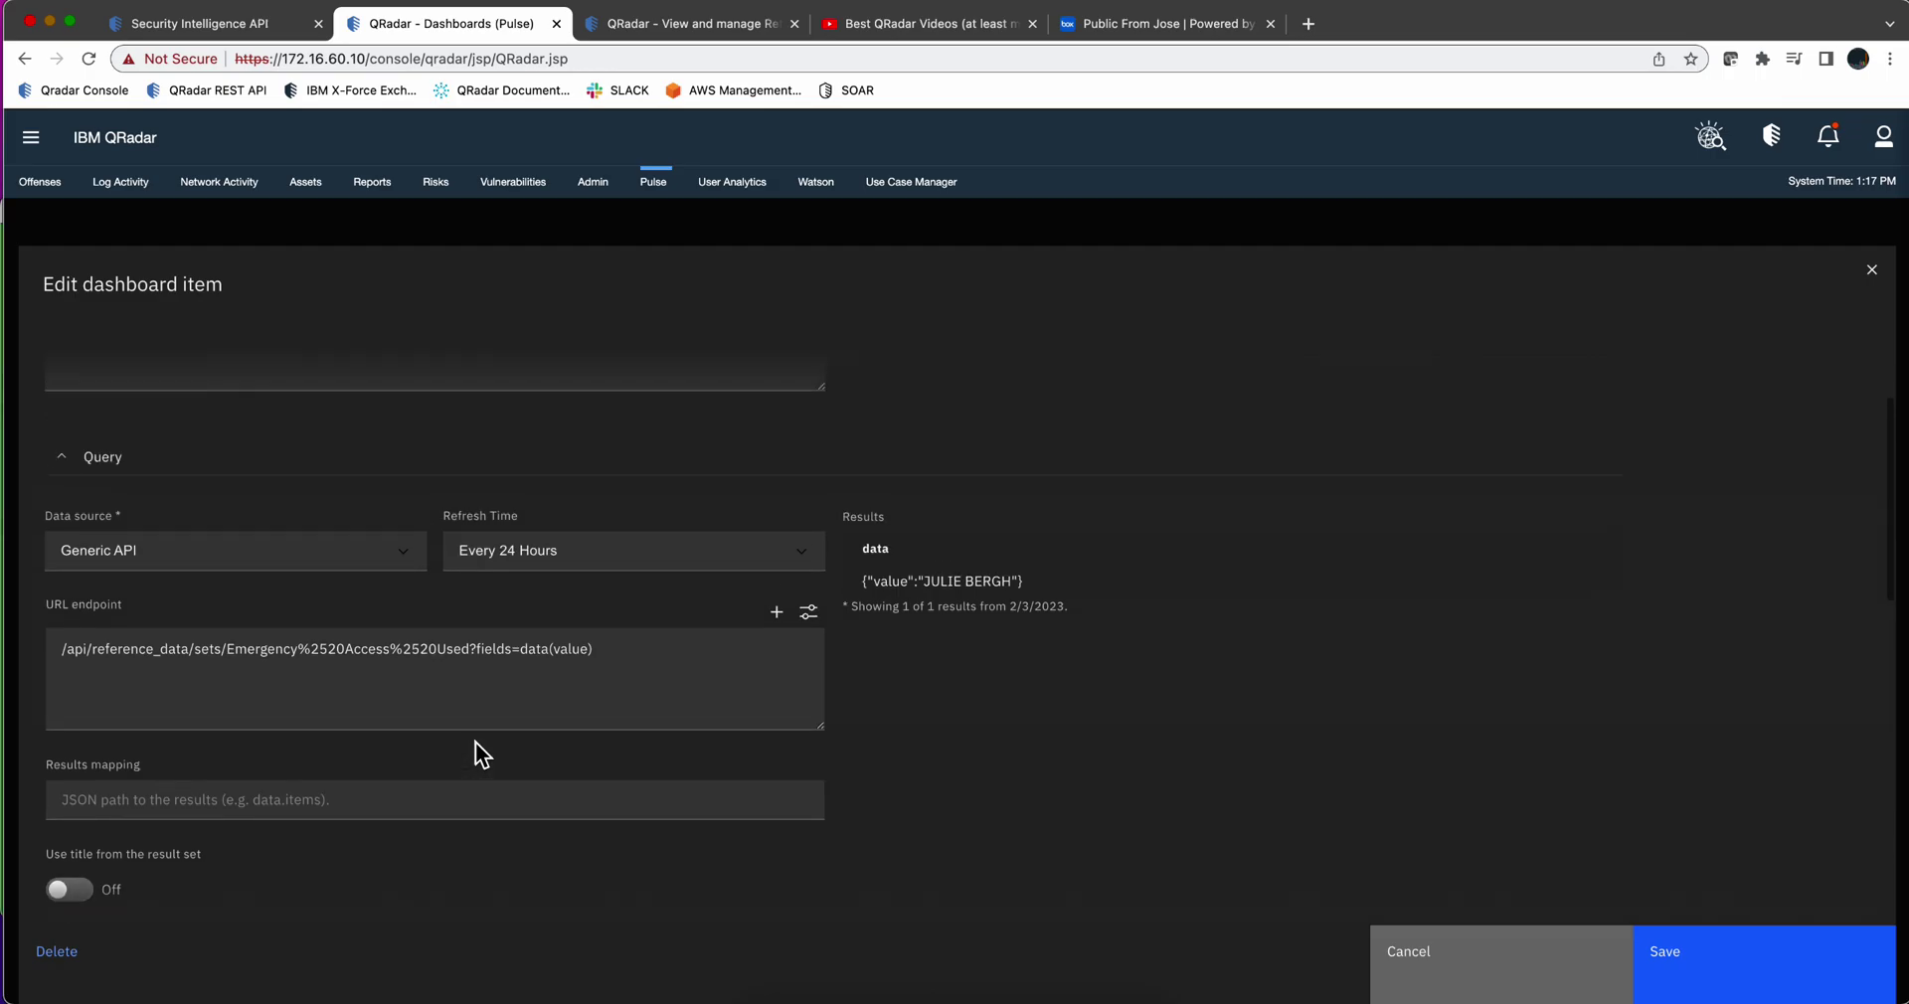
{"action": "left_click", "coordinate": [207, 418]}
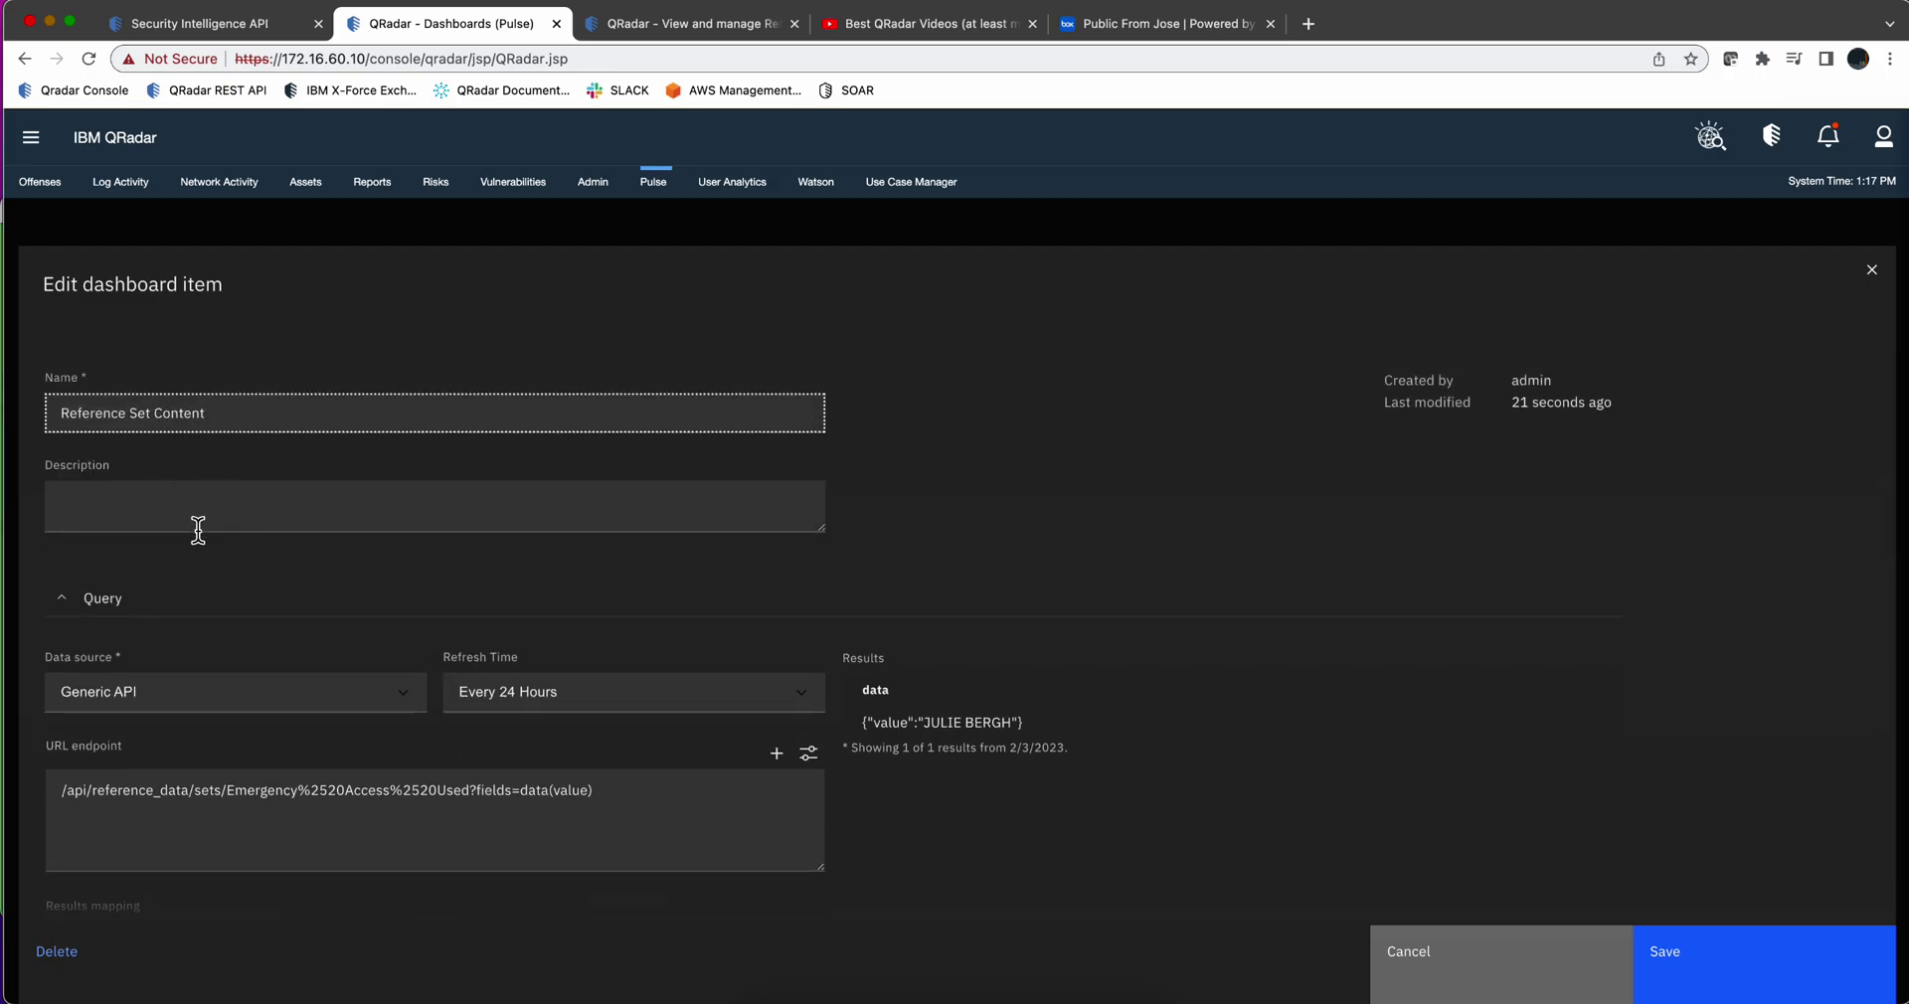
{"action": "scroll", "coordinate": [199, 643], "scroll_direction": "down", "scroll_amount": 3}
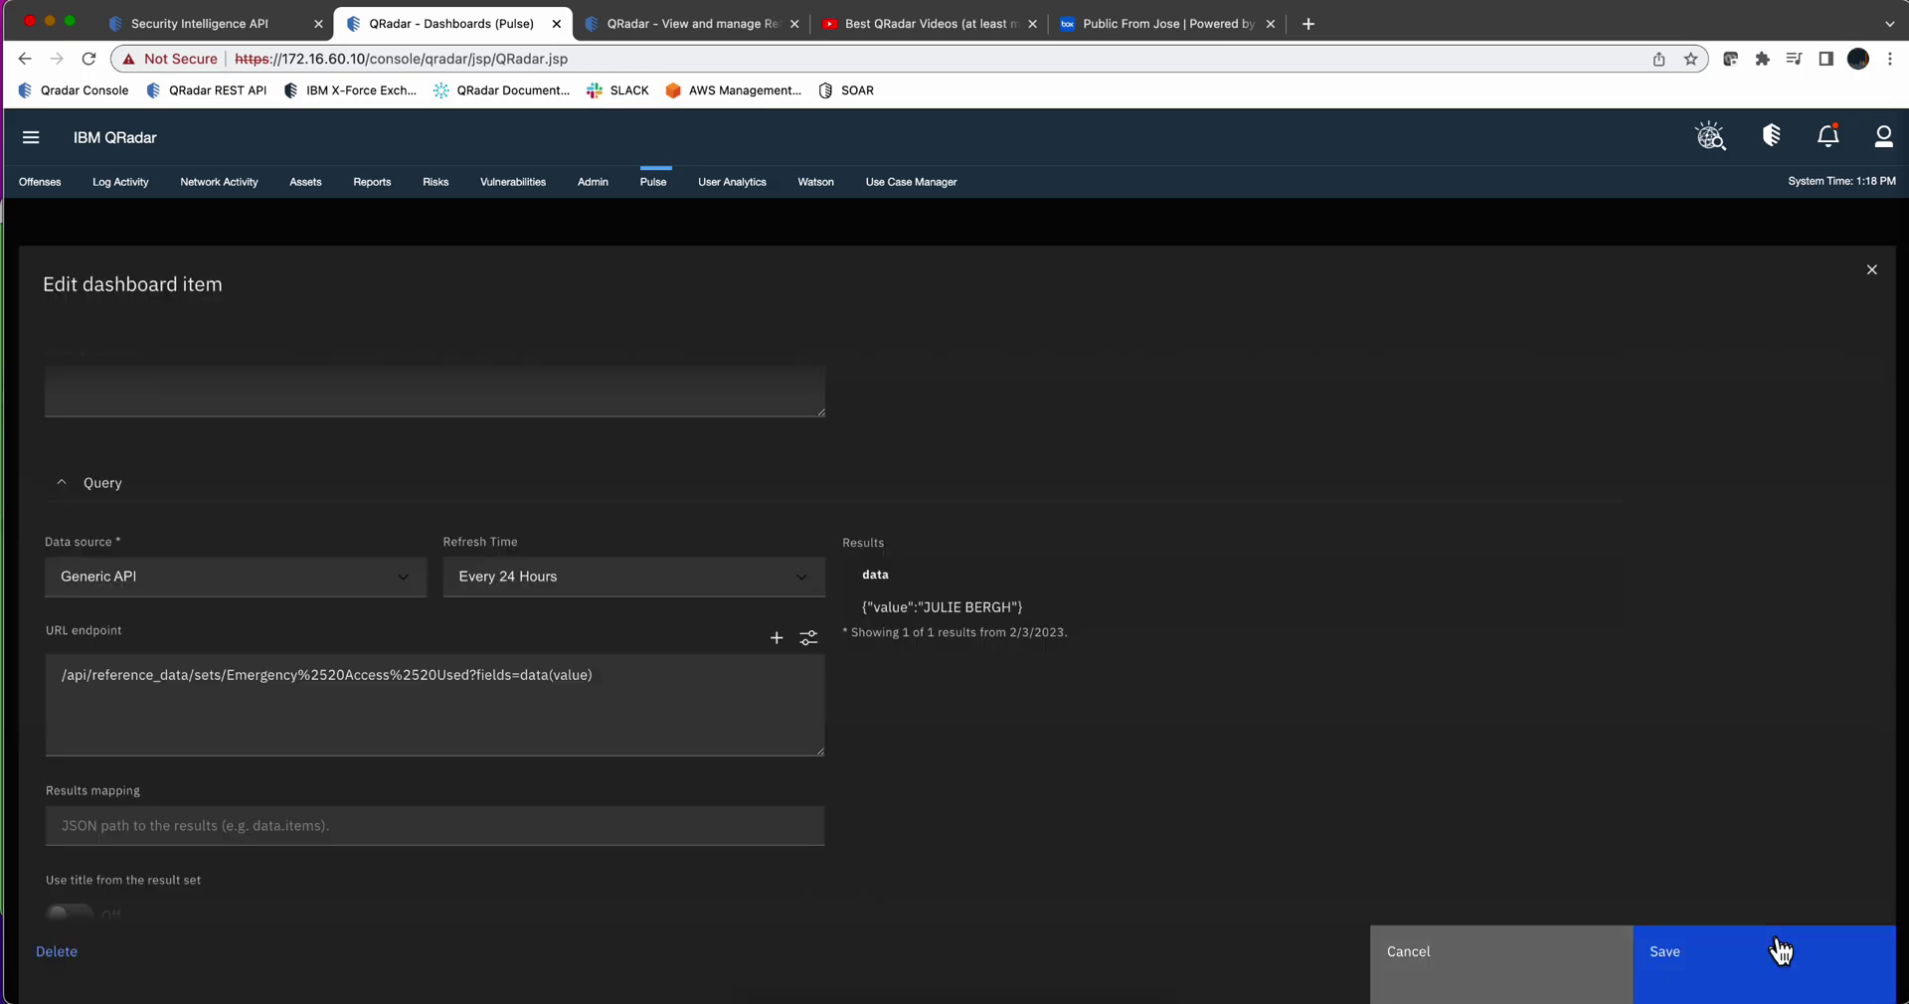
{"action": "left_click", "coordinate": [1780, 952]}
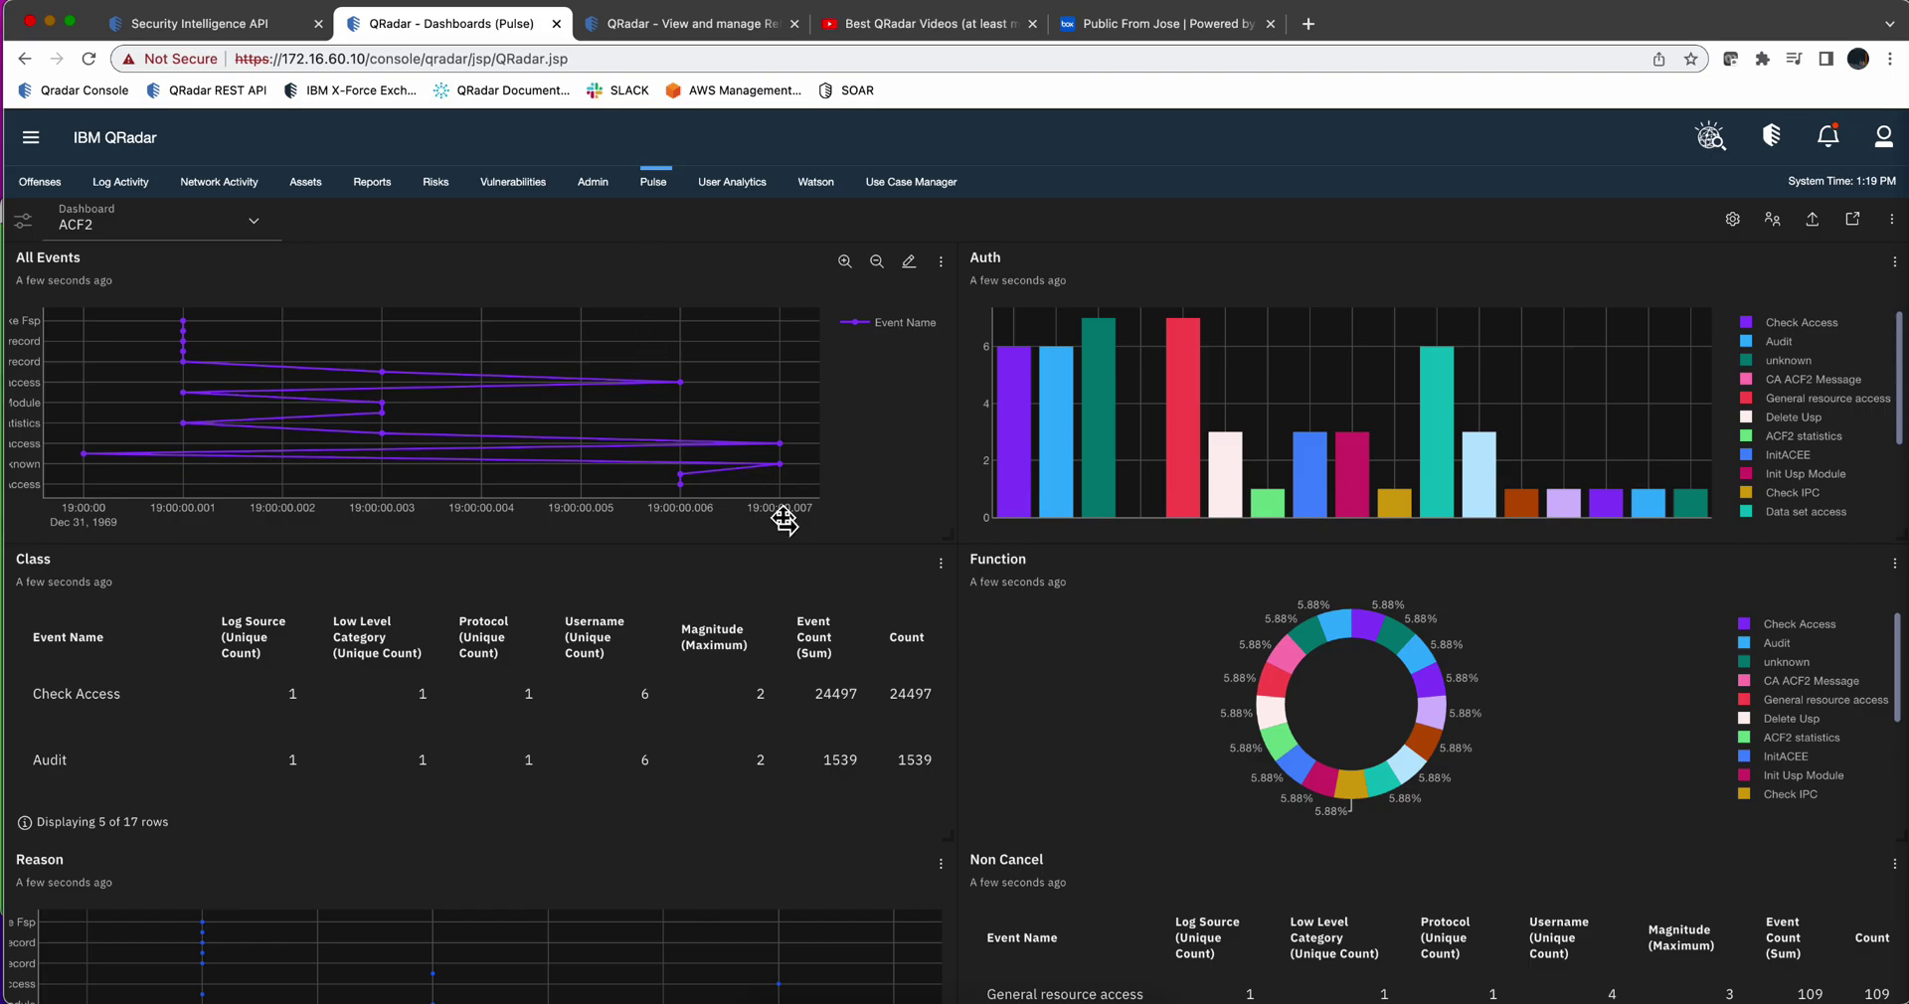
{"action": "scroll", "coordinate": [789, 558], "scroll_direction": "down", "scroll_amount": 7}
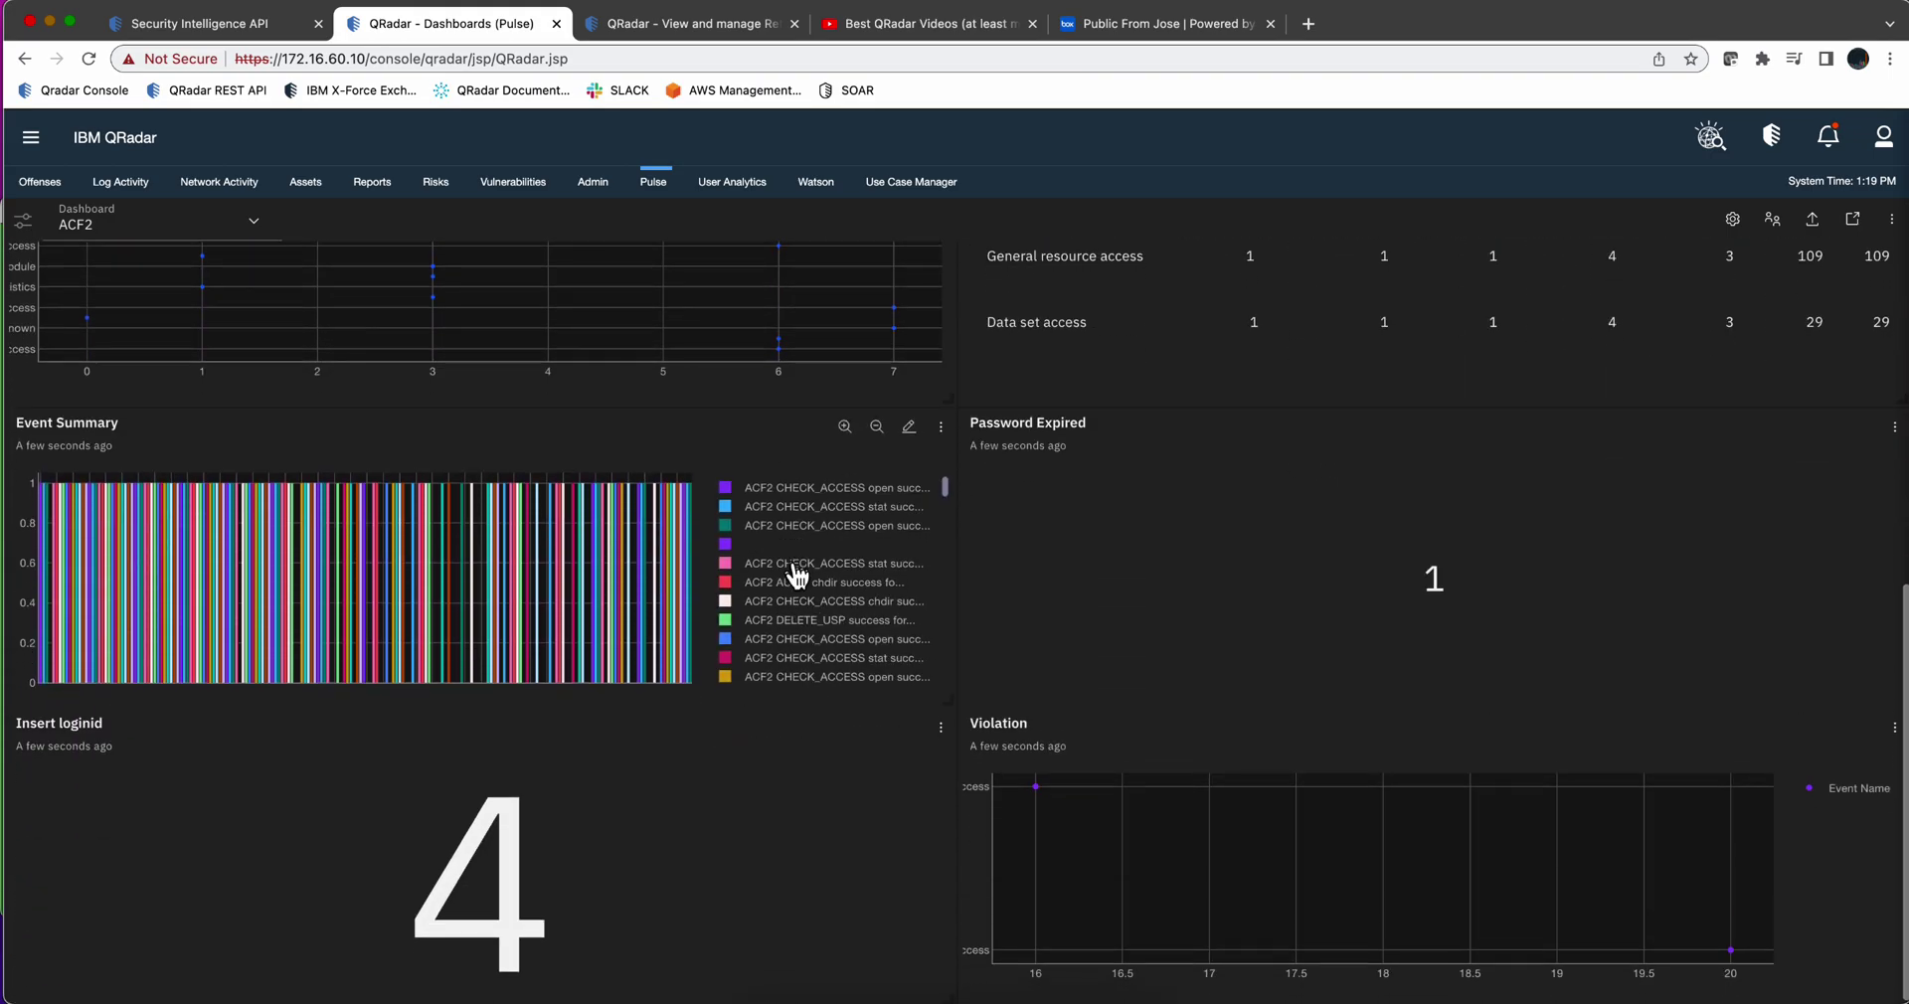
{"action": "scroll", "coordinate": [794, 560], "scroll_direction": "up", "scroll_amount": 8}
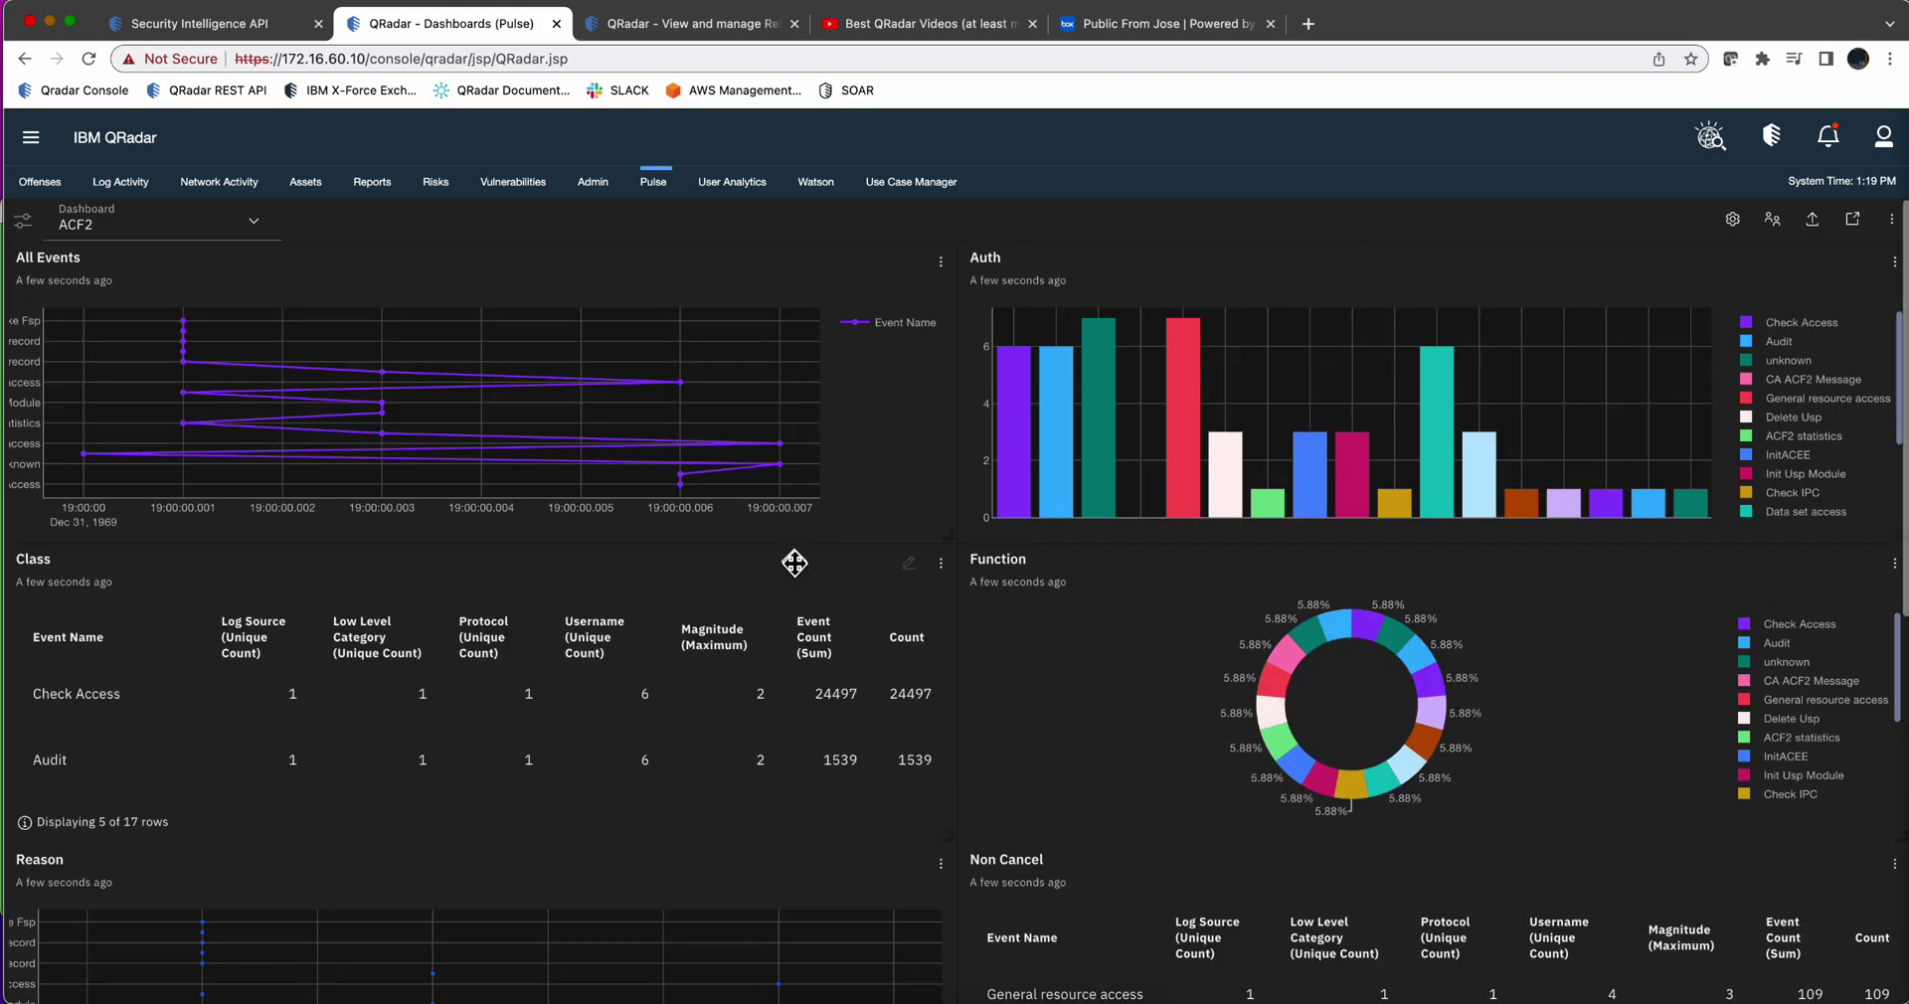
- In the ACF2 dashboard's configuration, search the widgets for Reference and duplicate the Reference Set Content widget
{"action": "left_click", "coordinate": [1732, 220]}
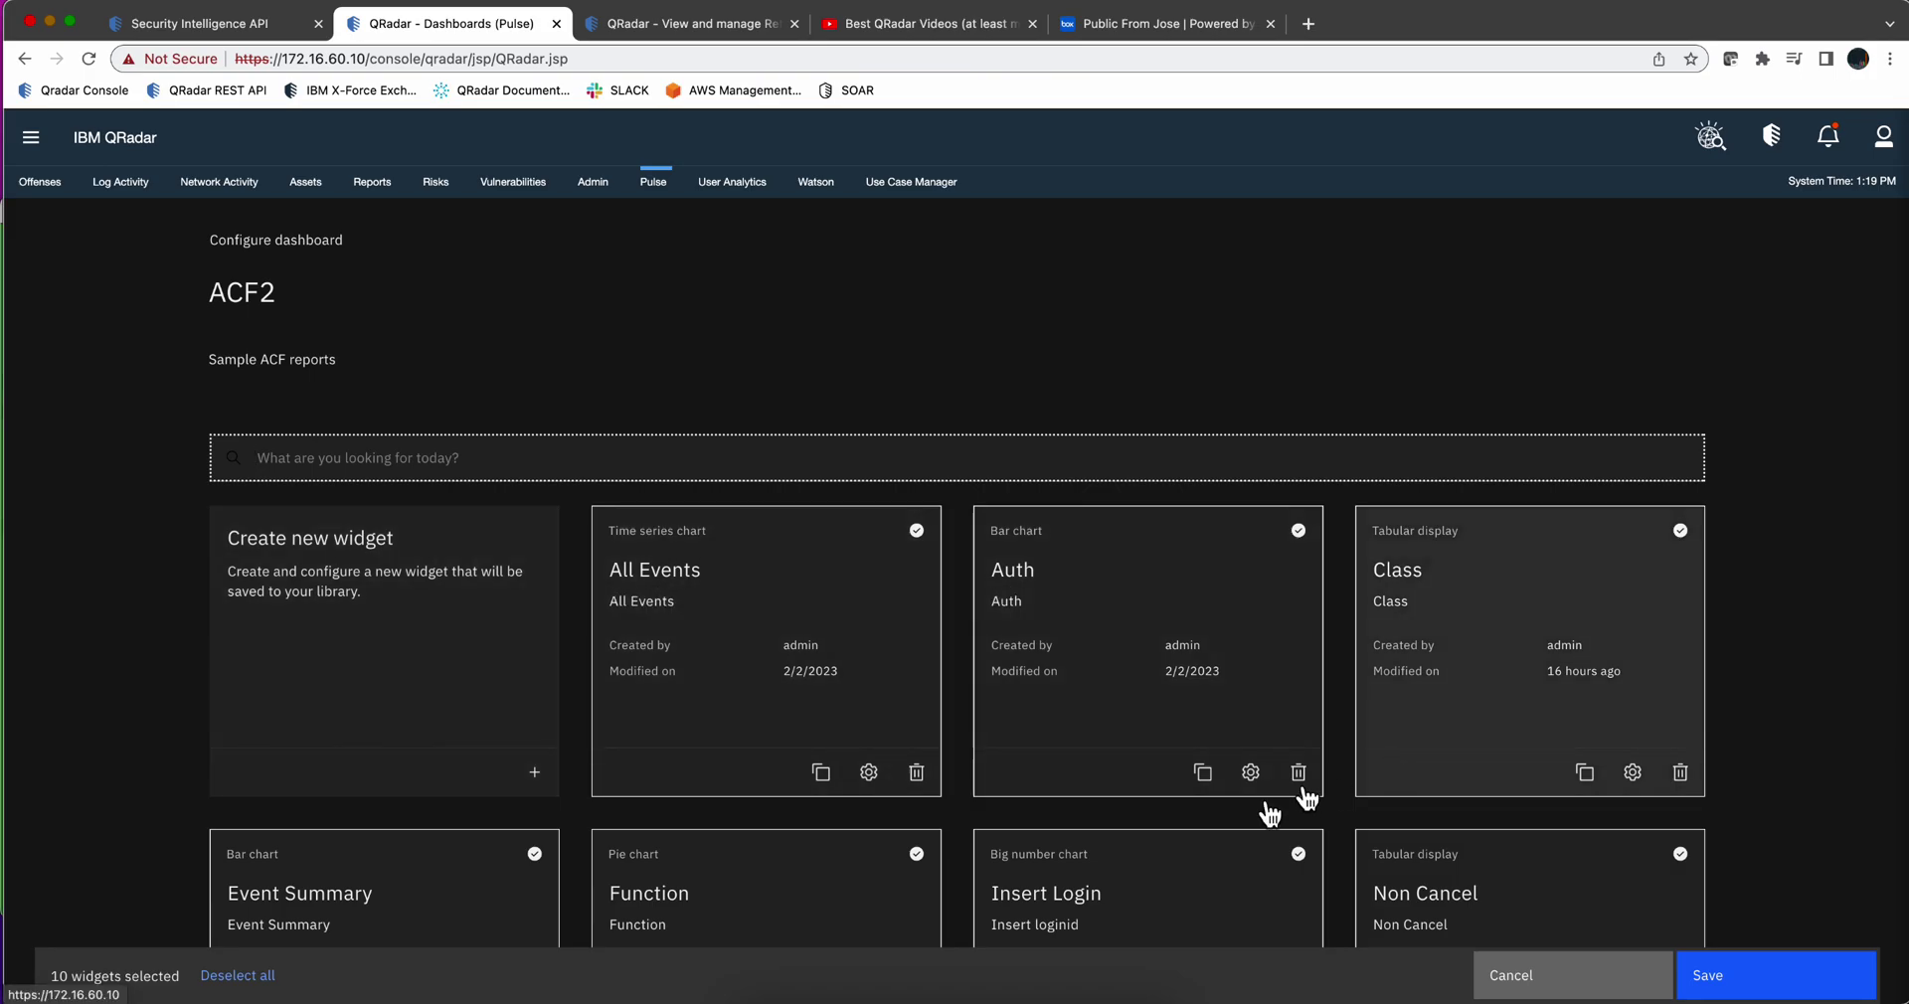
{"action": "left_click", "coordinate": [328, 454]}
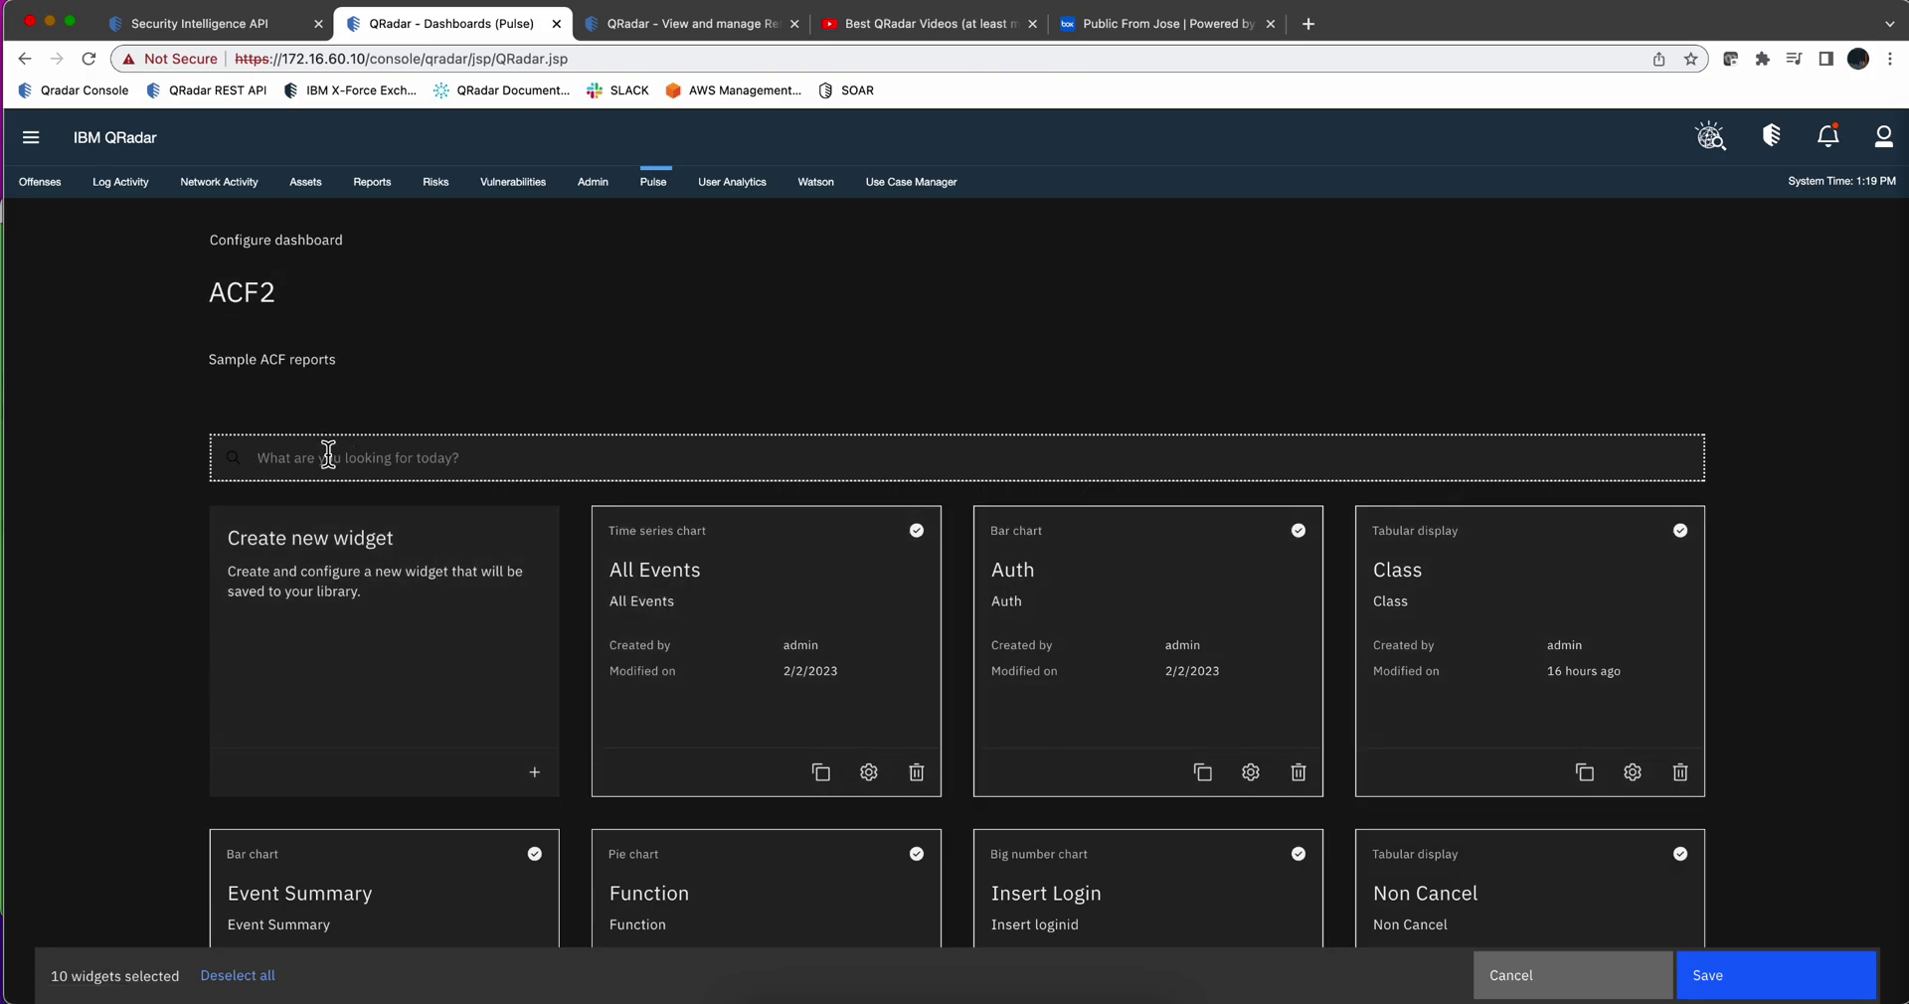
{"action": "type", "text": "Reference"}
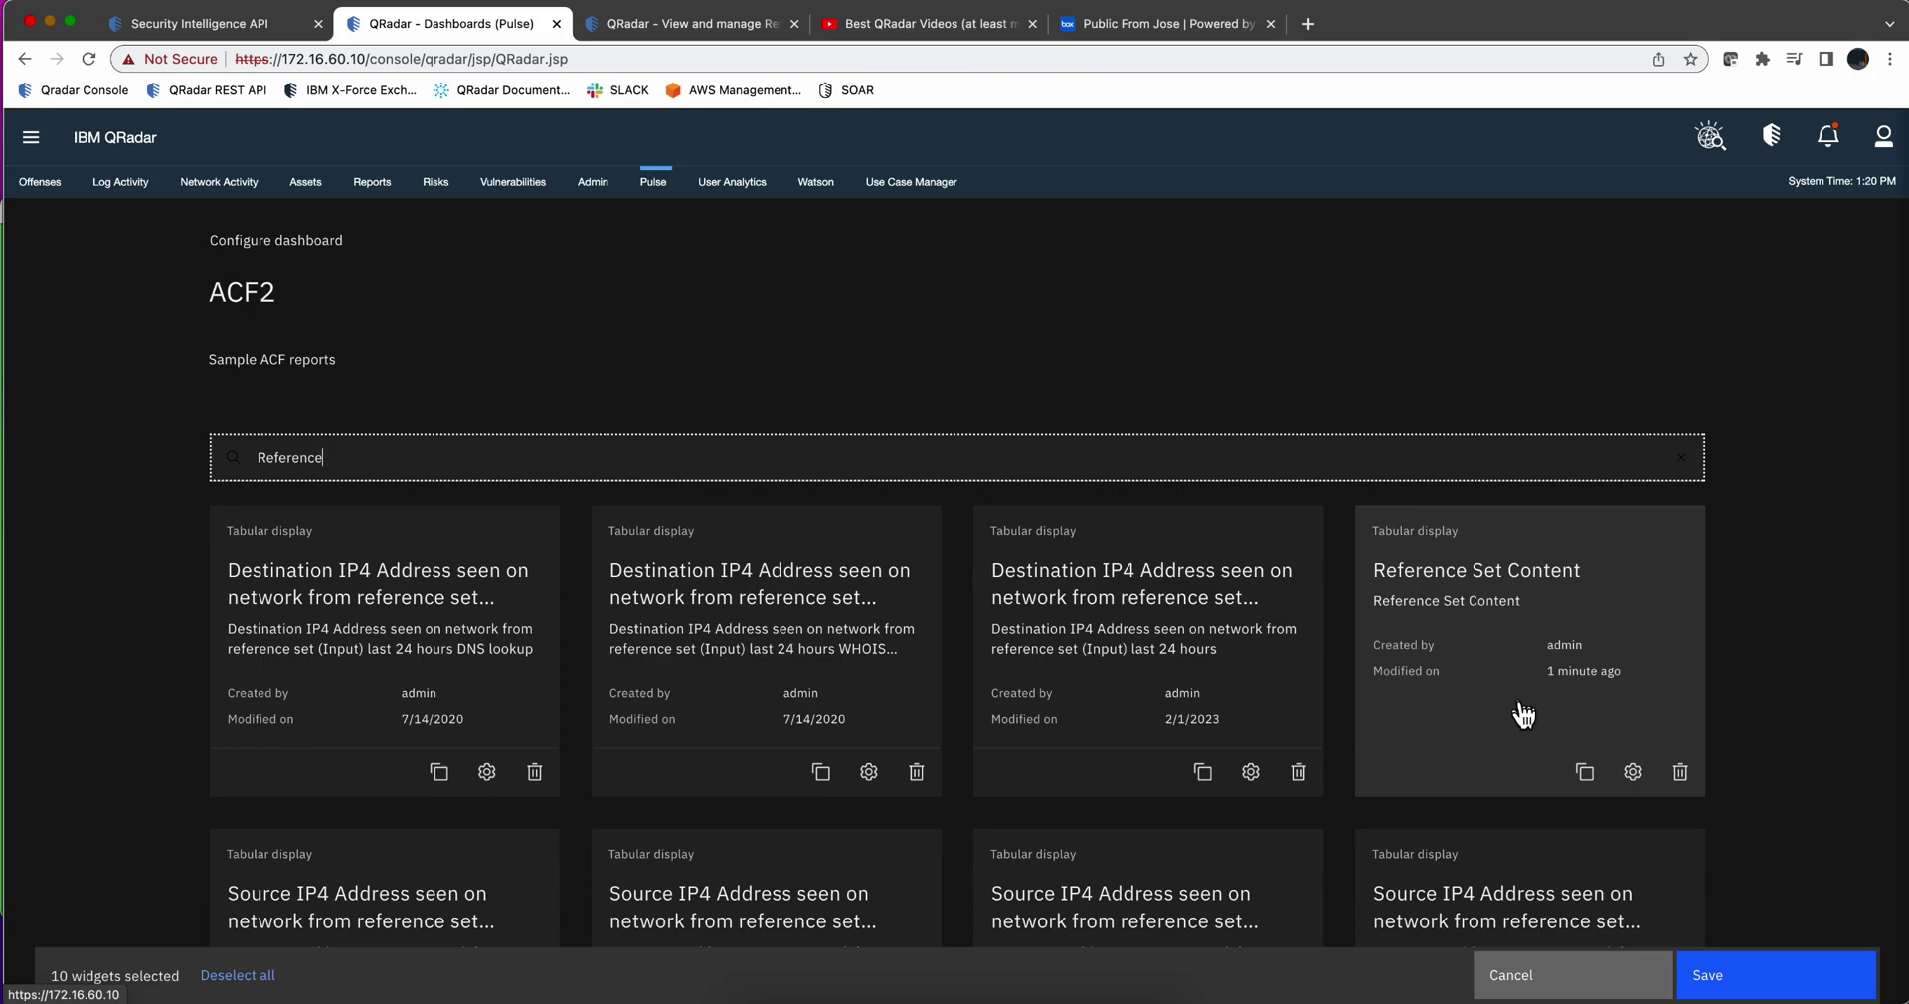
{"action": "left_click", "coordinate": [1585, 774]}
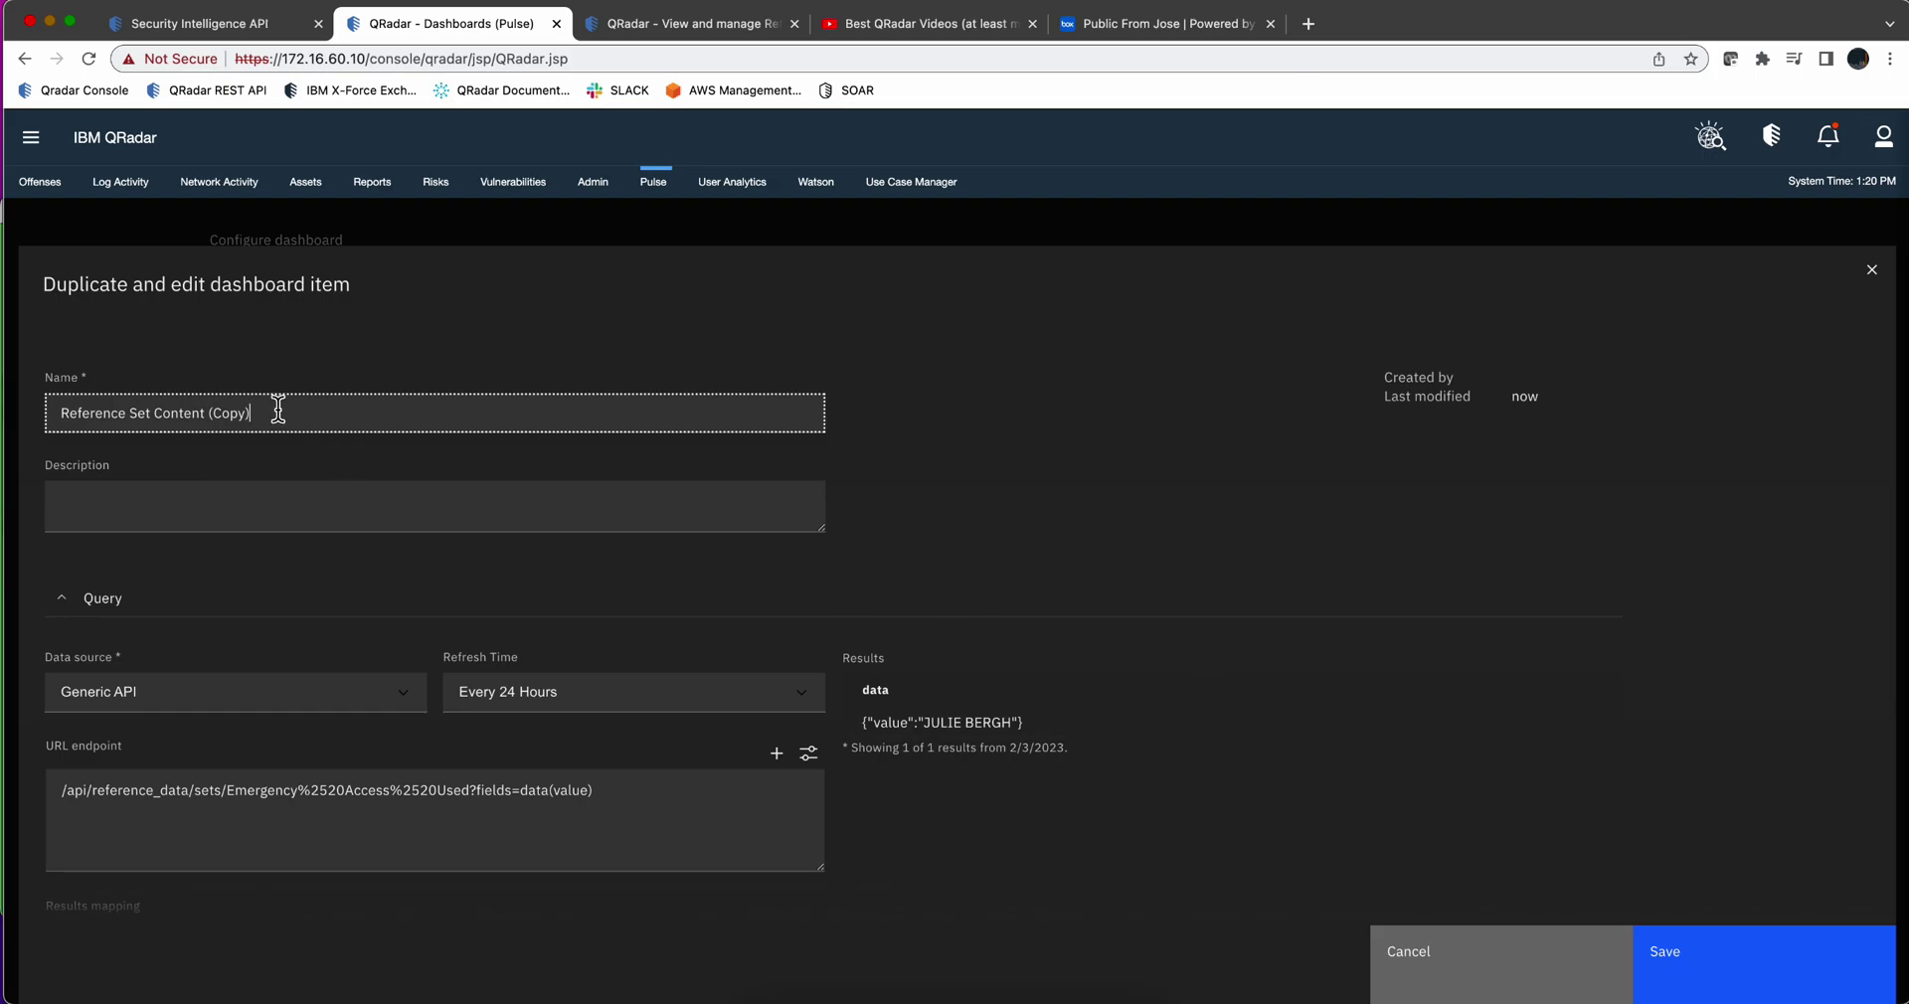
- Remove the (Copy) suffix so the duplicate is named Reference Set Content, run its Generic API query, and save the item
{"action": "key", "text": "BackSpace"}
{"action": "scroll", "coordinate": [419, 795], "scroll_direction": "down", "scroll_amount": 2}
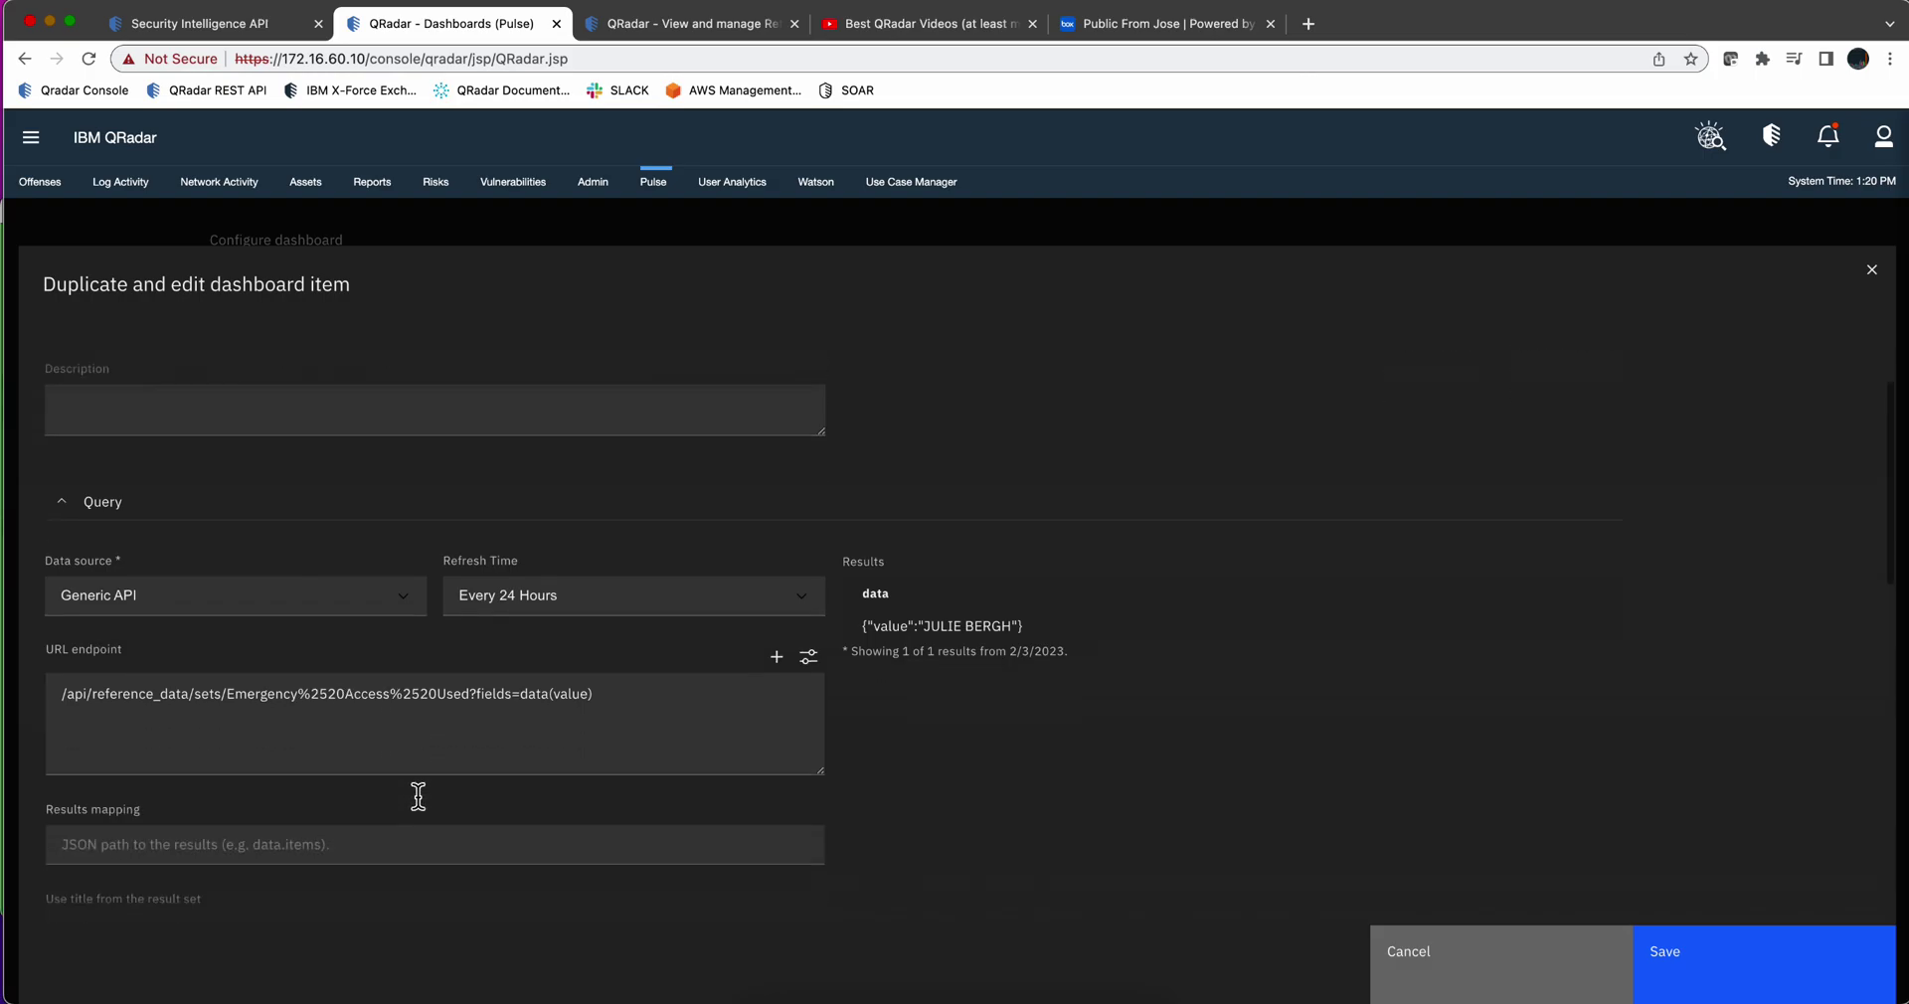
{"action": "scroll", "coordinate": [418, 796], "scroll_direction": "down", "scroll_amount": 4}
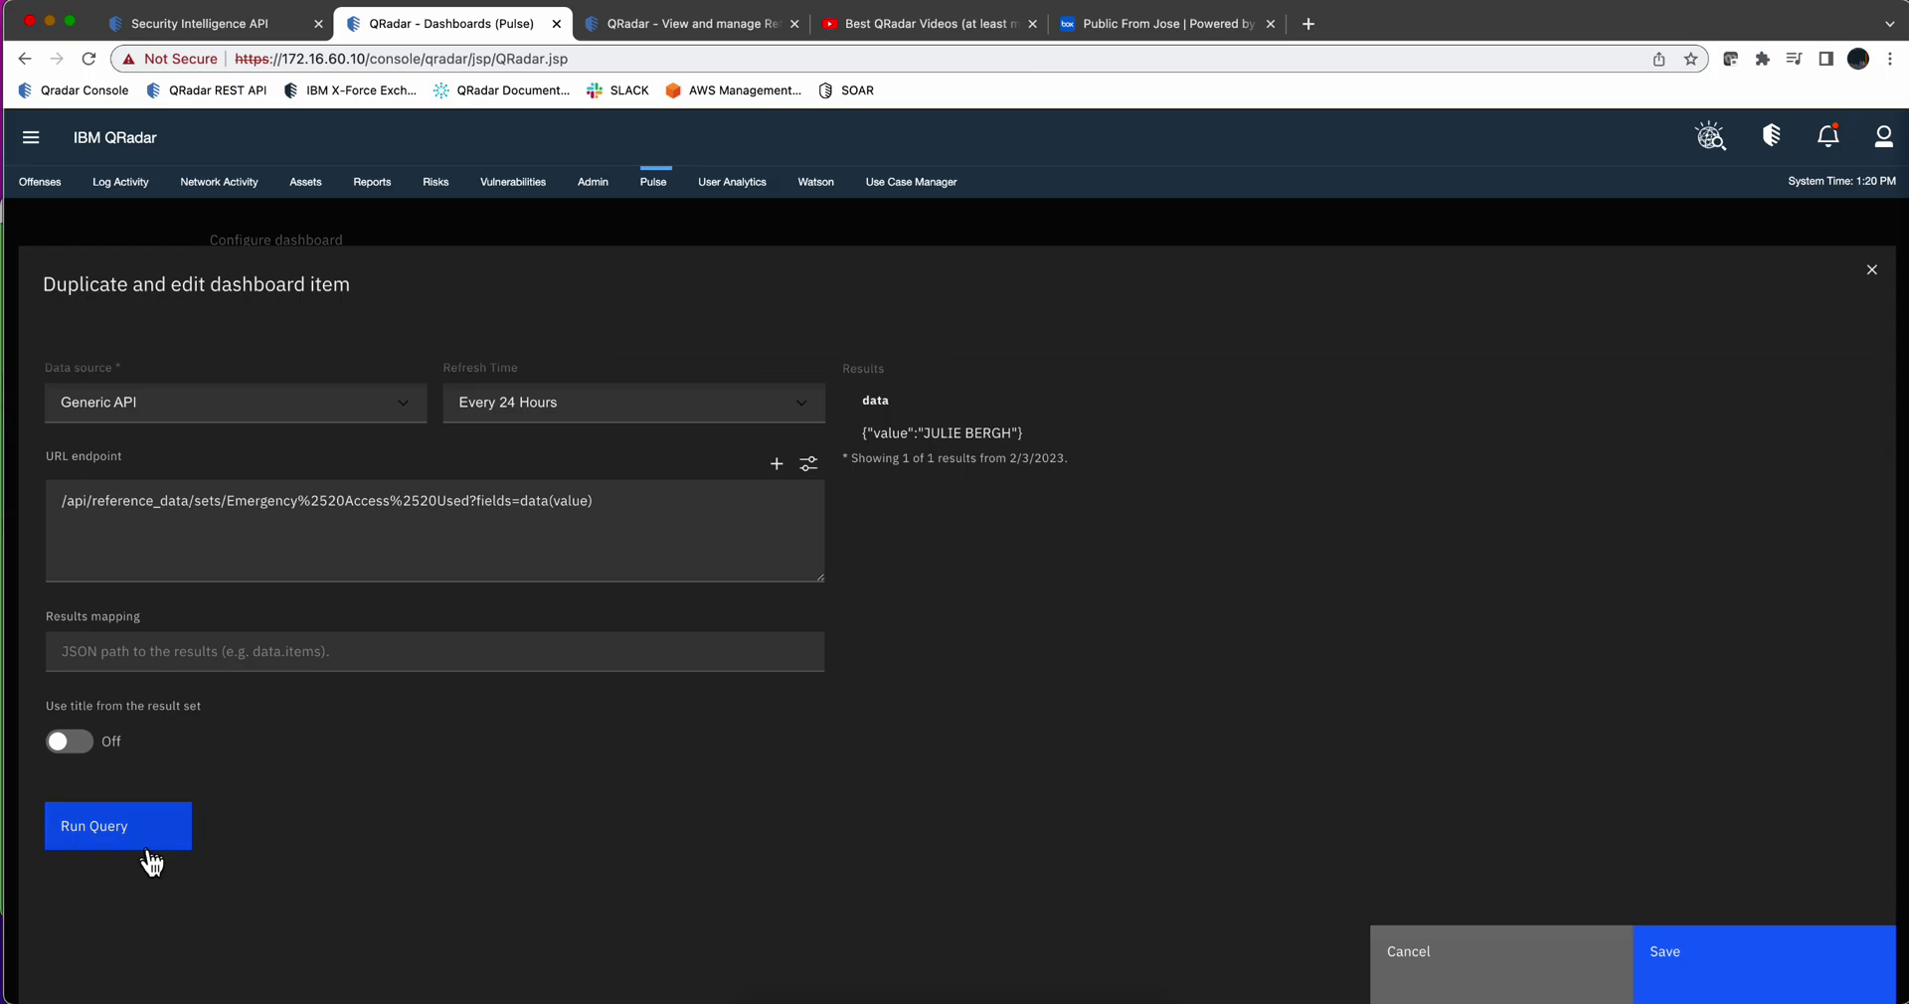
{"action": "left_click", "coordinate": [145, 848]}
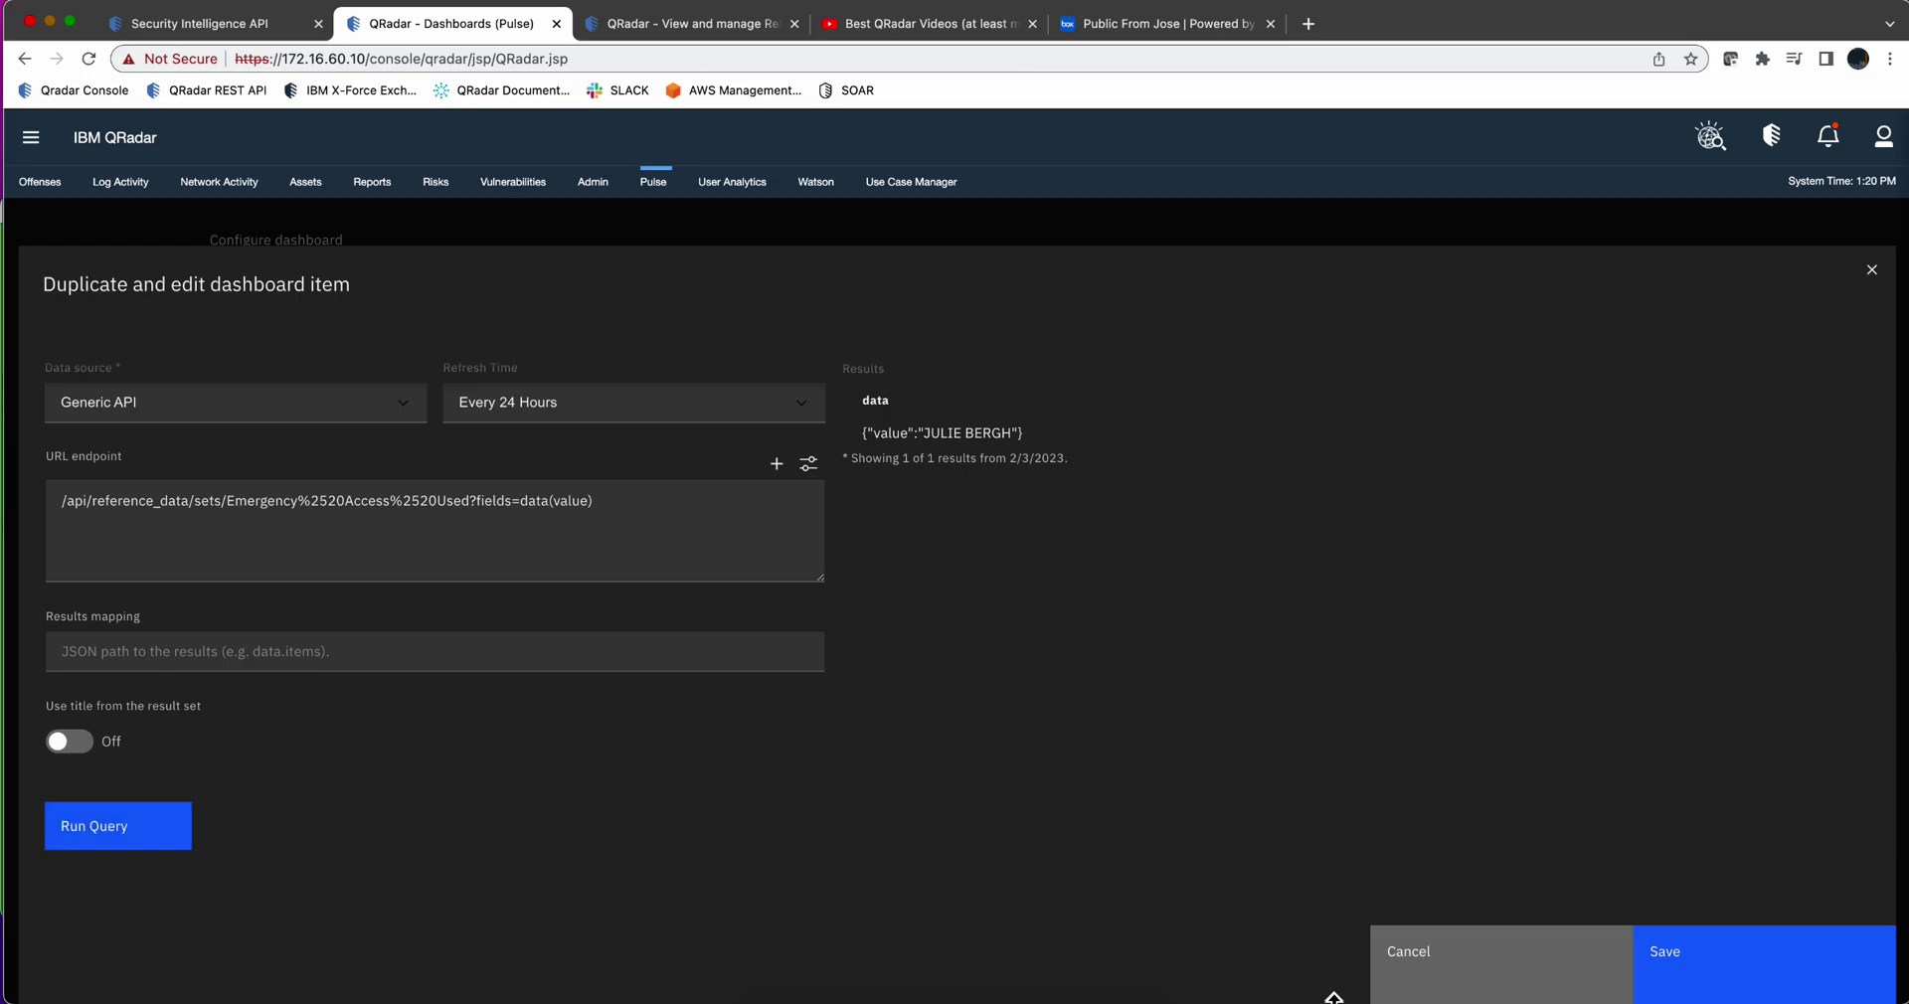
{"action": "left_click", "coordinate": [1770, 980]}
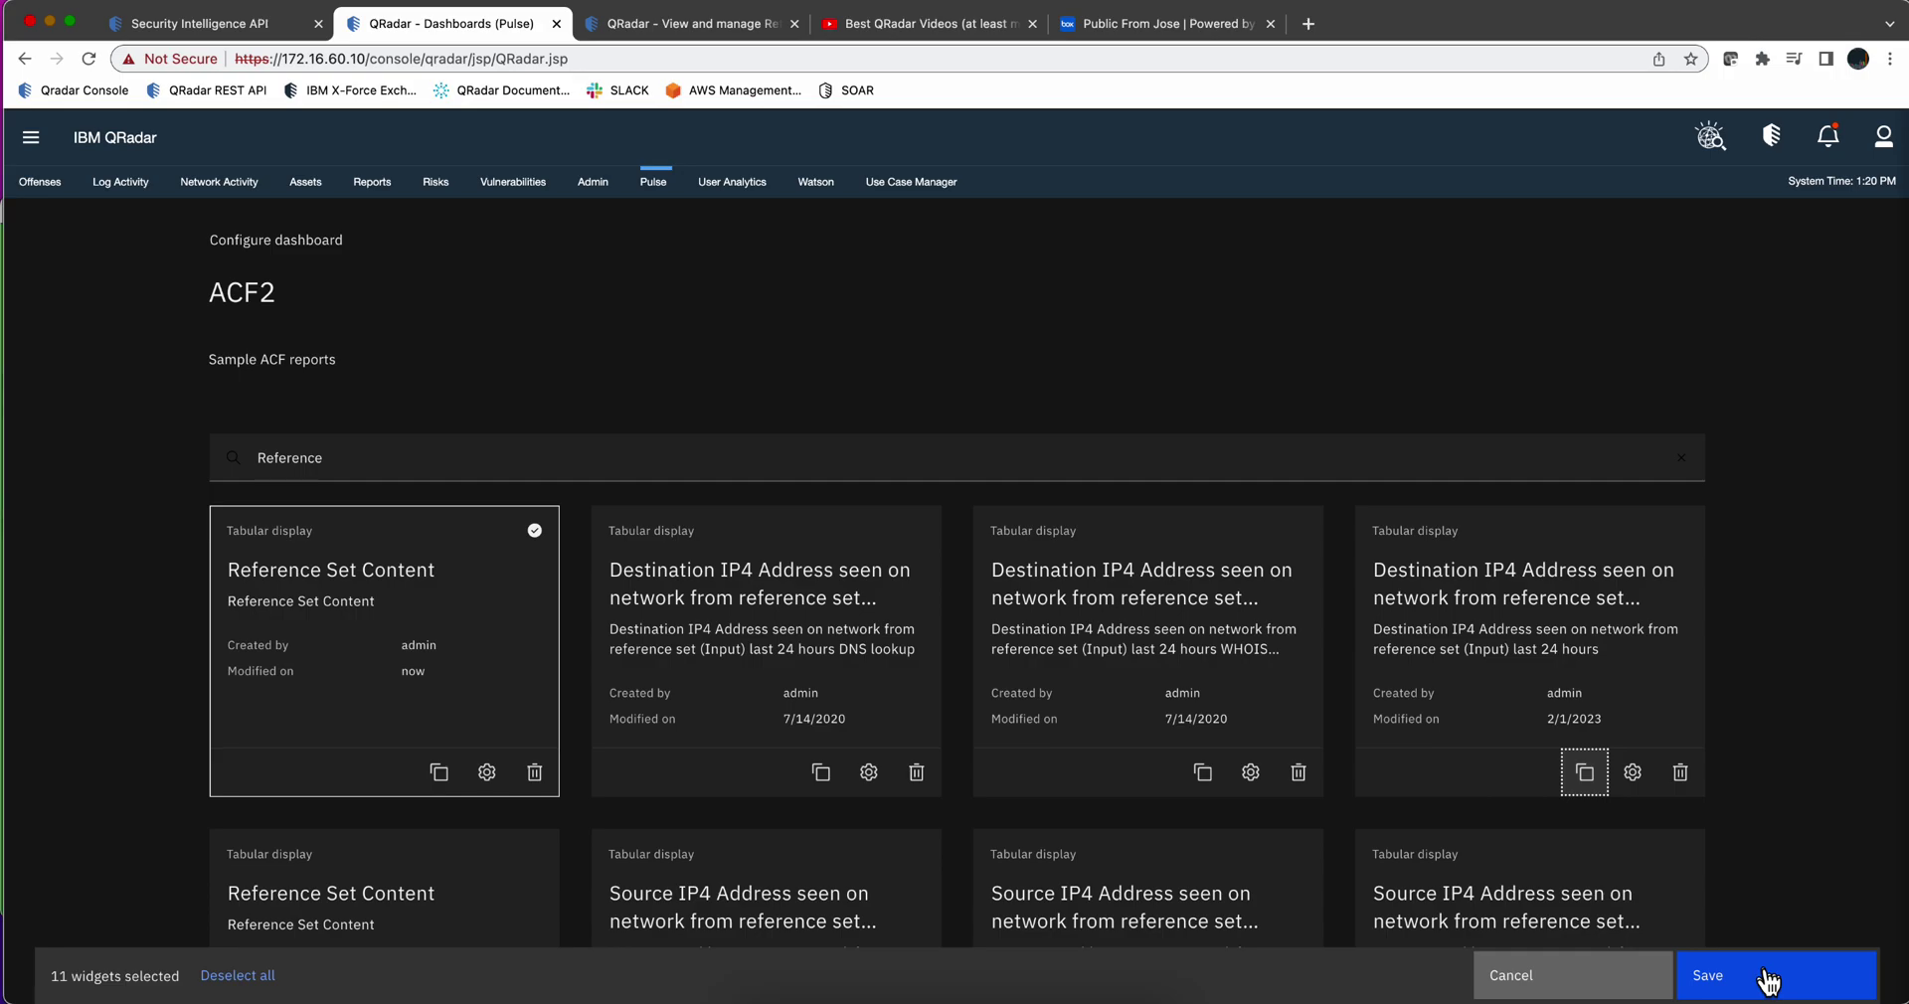
- Save the ACF2 dashboard configuration and look through the dashboard's widgets down to the added Reference Set Content item
{"action": "left_click", "coordinate": [1768, 980]}
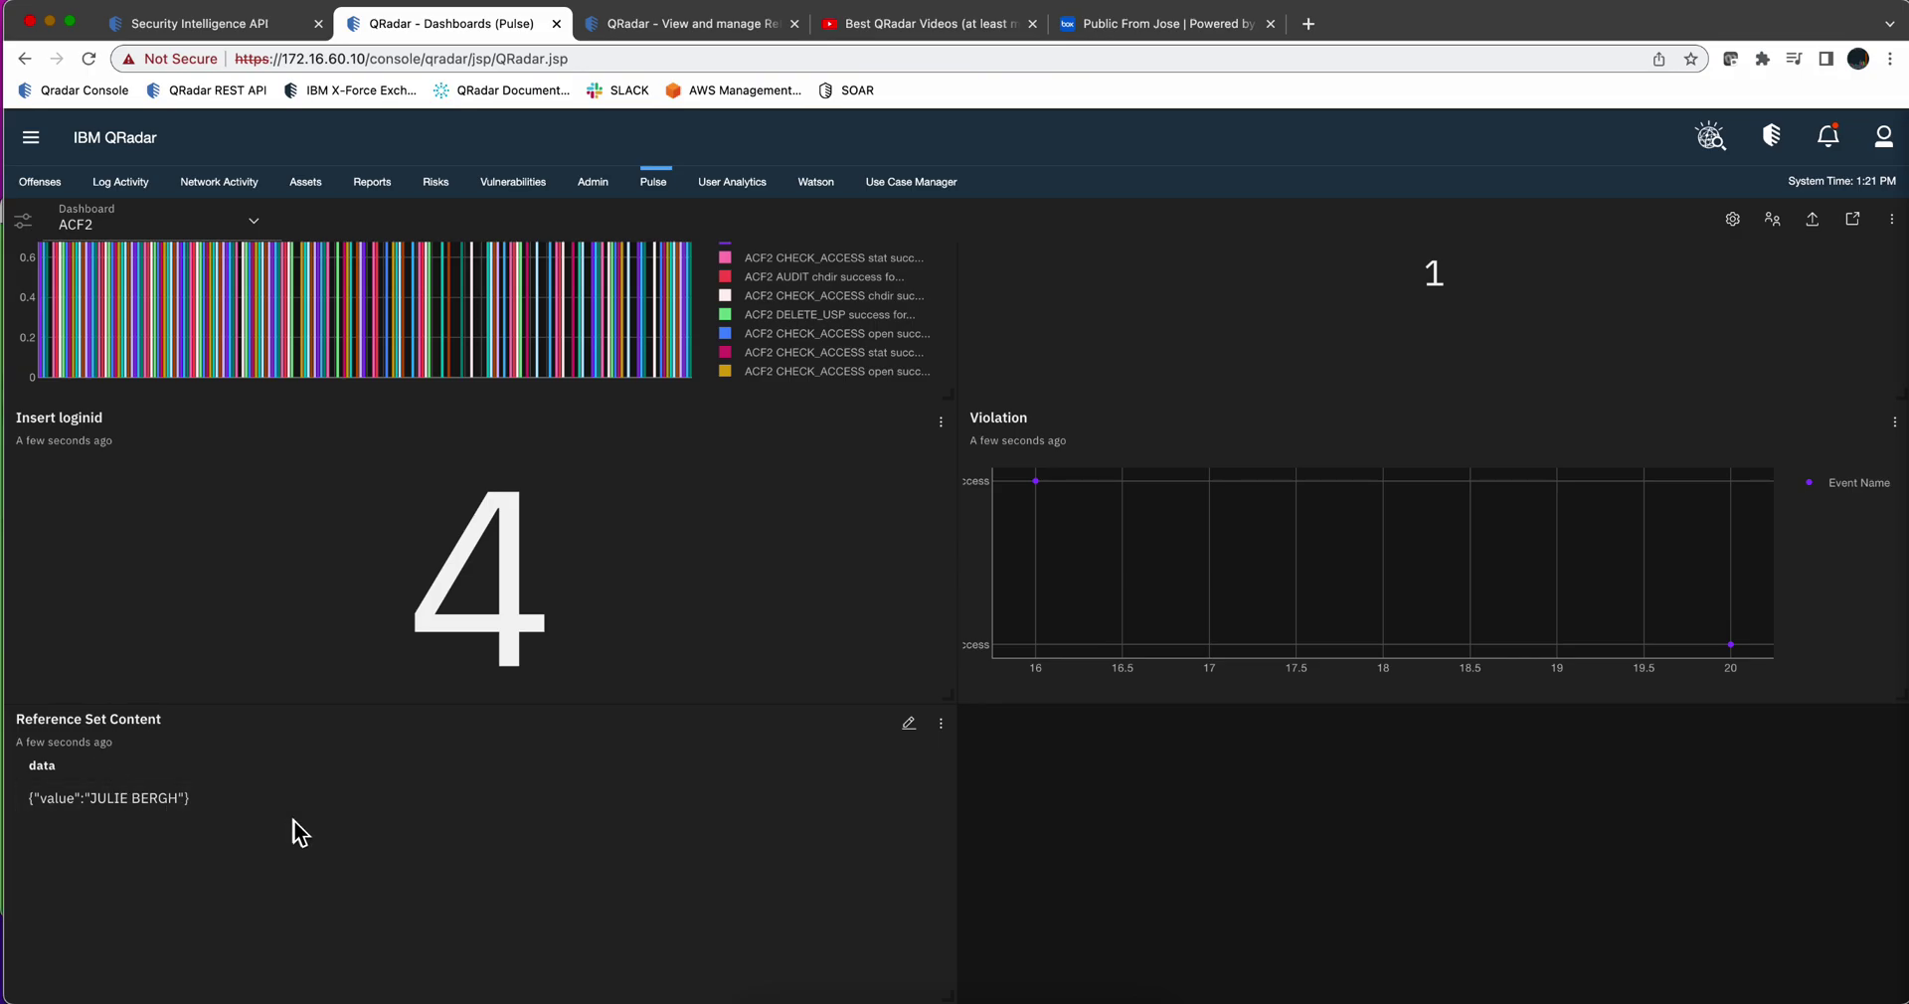
{"action": "scroll", "coordinate": [722, 533], "scroll_direction": "up", "scroll_amount": 10}
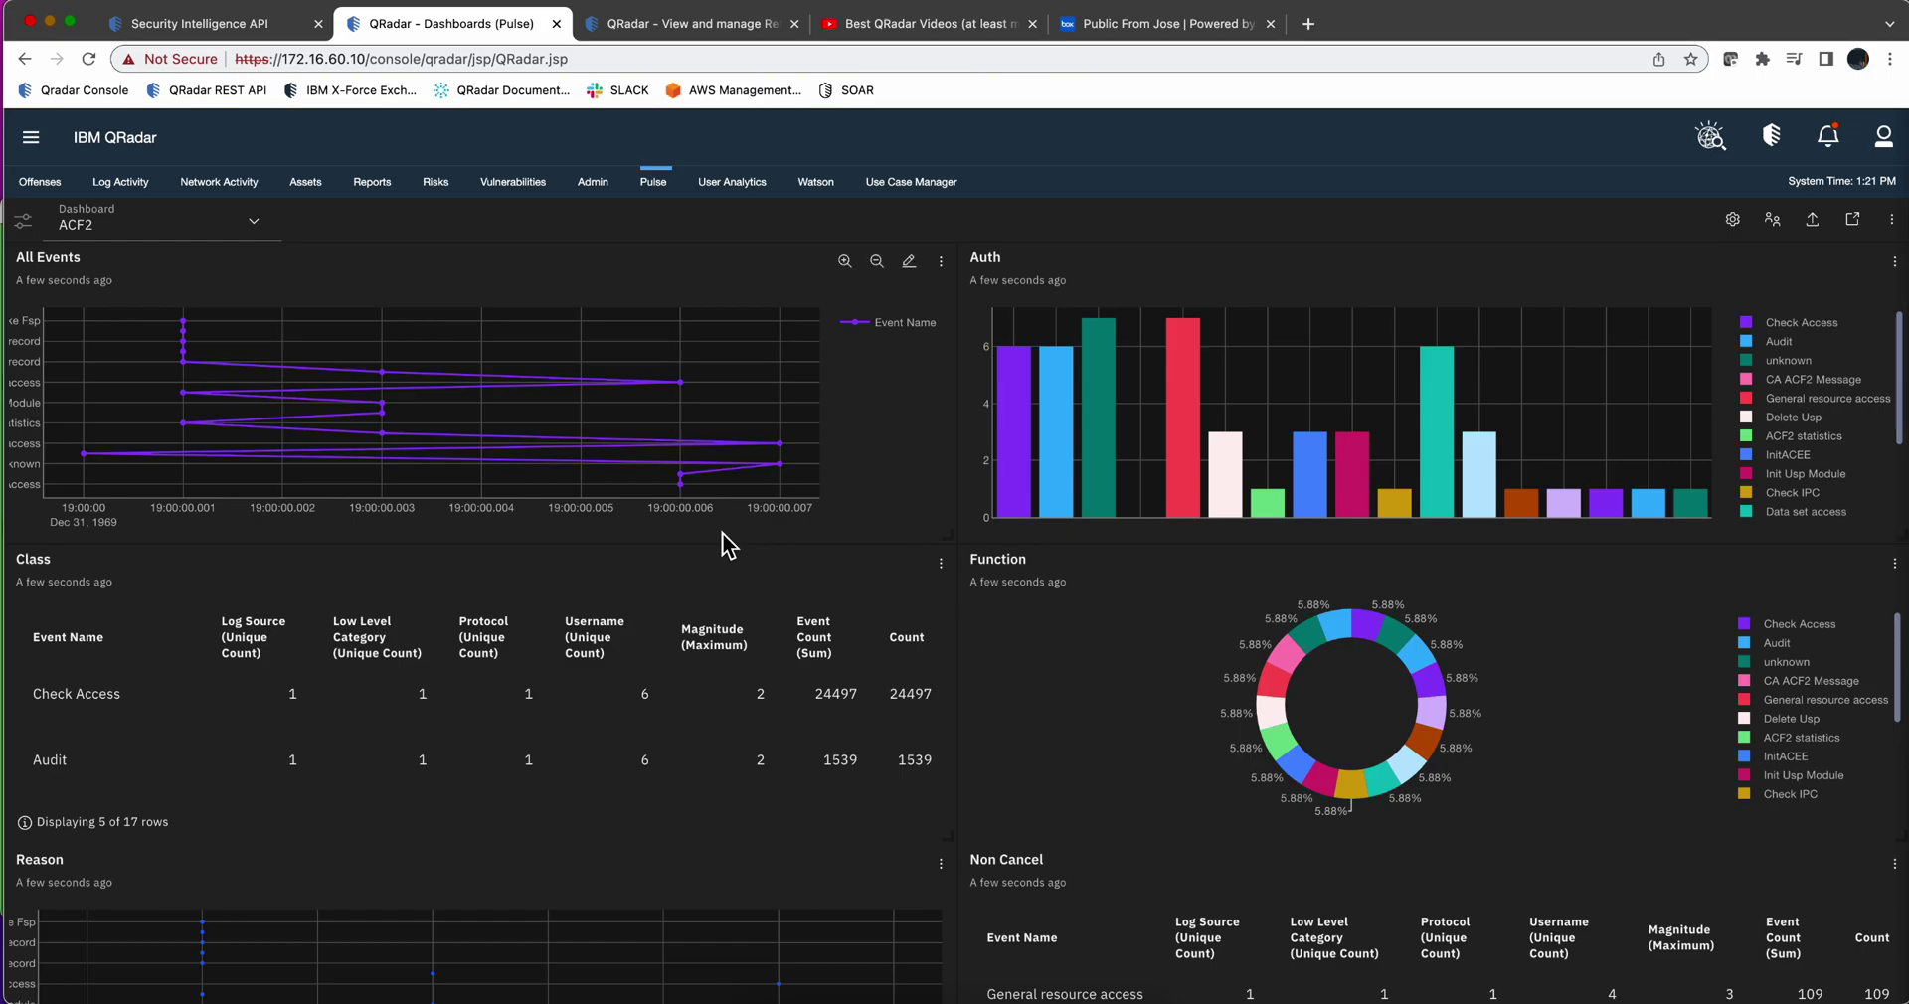
{"action": "scroll", "coordinate": [722, 533], "scroll_direction": "down", "scroll_amount": 5}
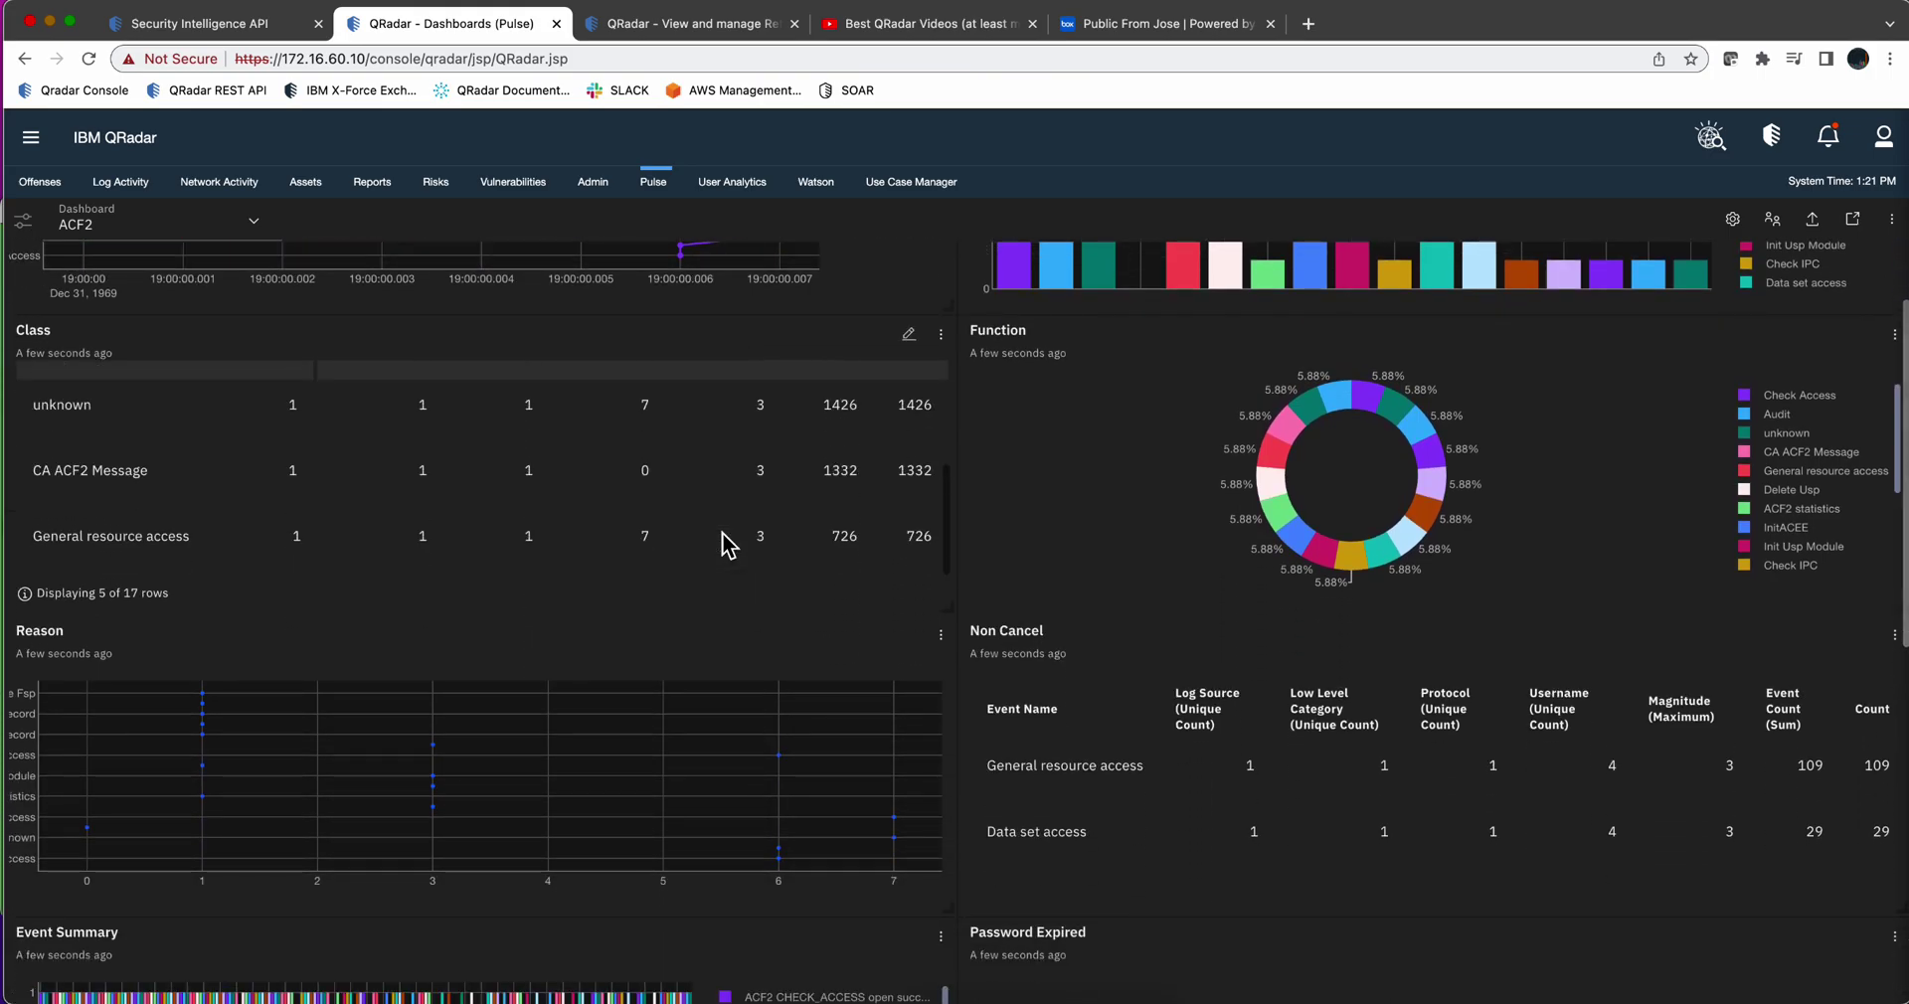
{"action": "scroll", "coordinate": [1102, 498], "scroll_direction": "down", "scroll_amount": 15}
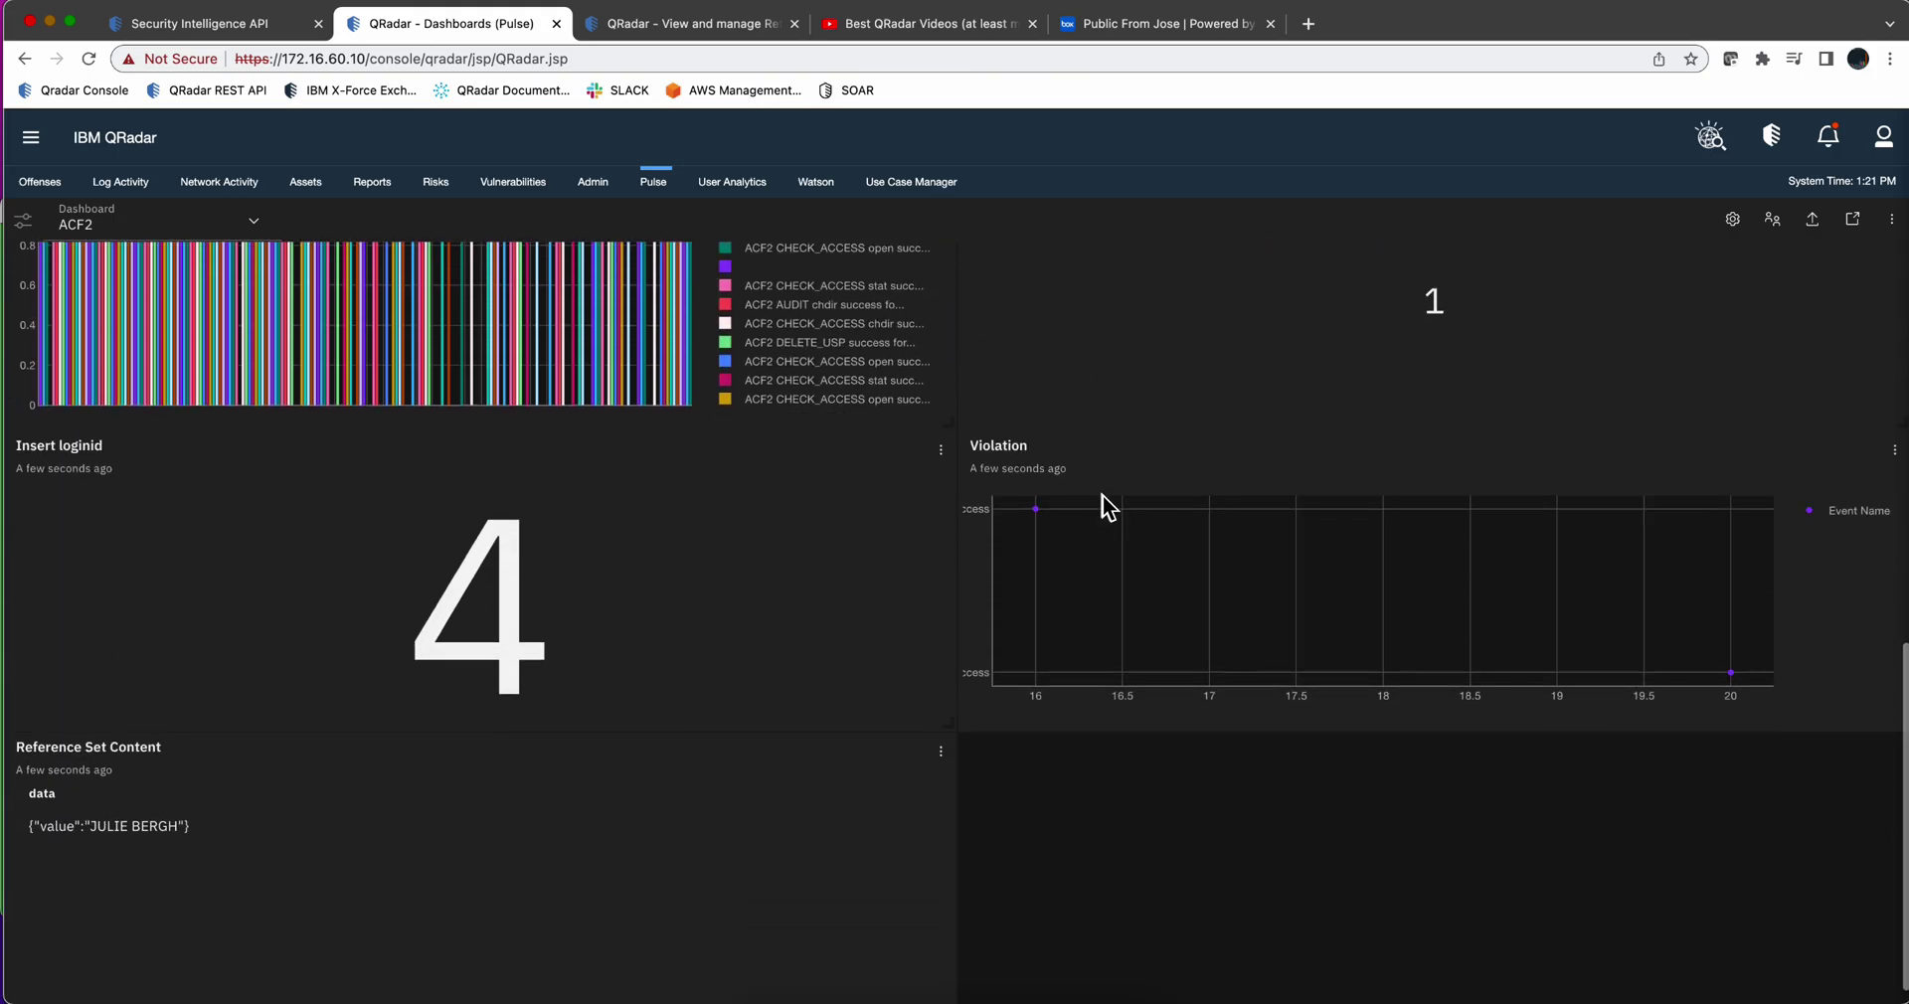
{"action": "scroll", "coordinate": [1102, 496], "scroll_direction": "down", "scroll_amount": 1}
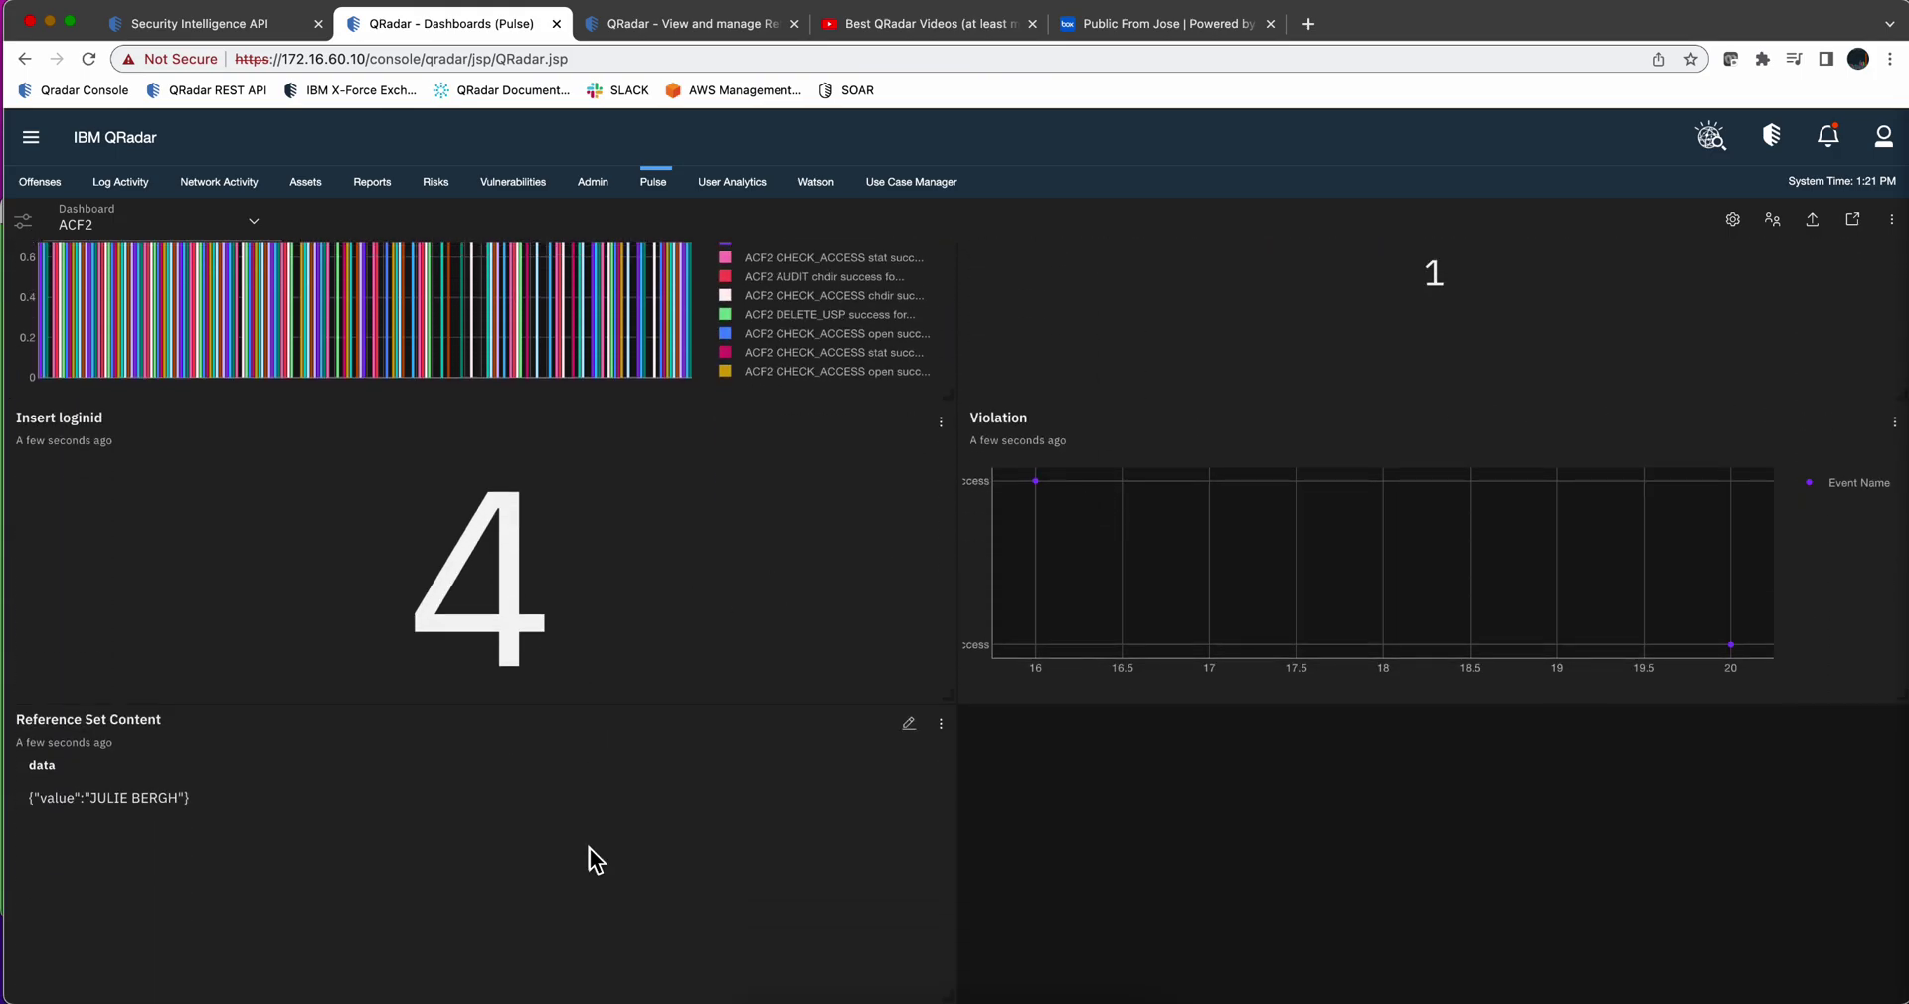